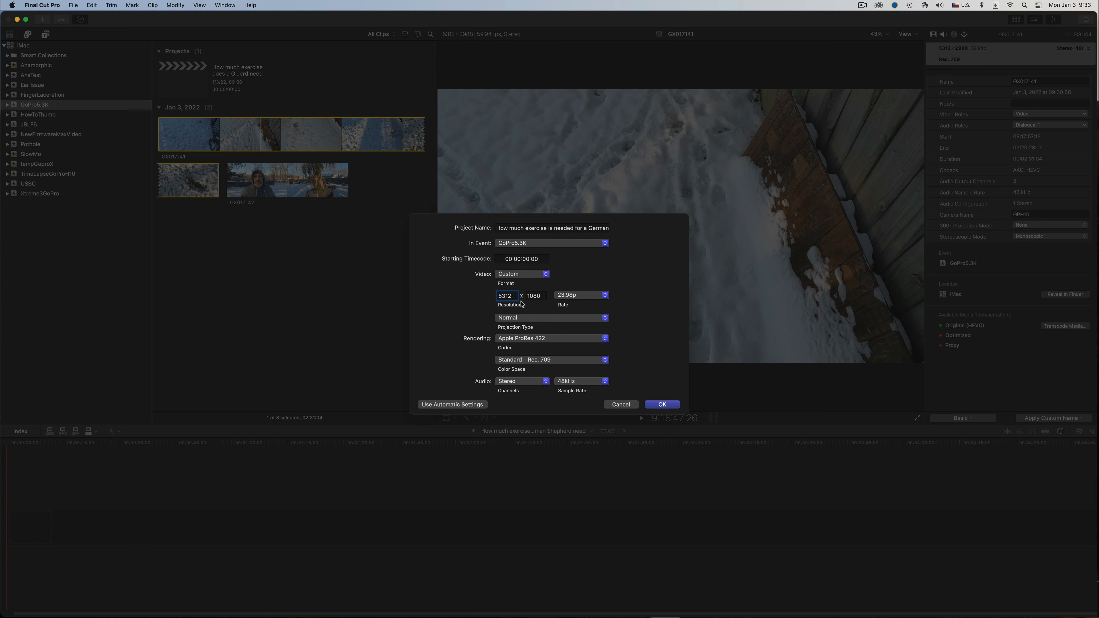
Set the custom project's vertical resolution to 2988 and the rate to 59.94p, and create the project
double_click(535, 295)
left_click(556, 296)
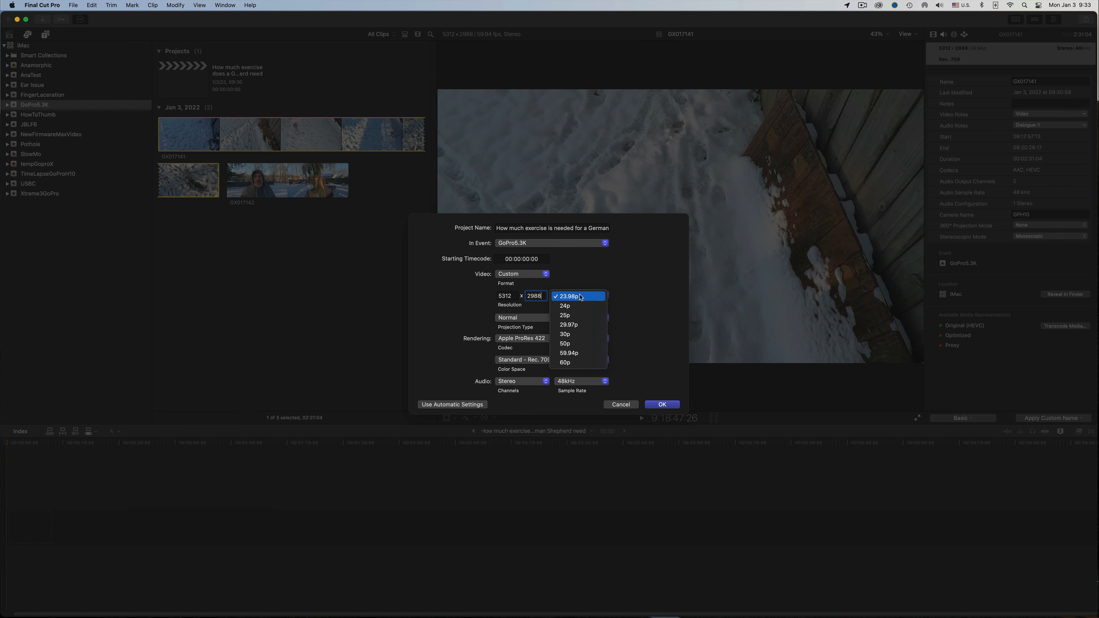
left_click(594, 357)
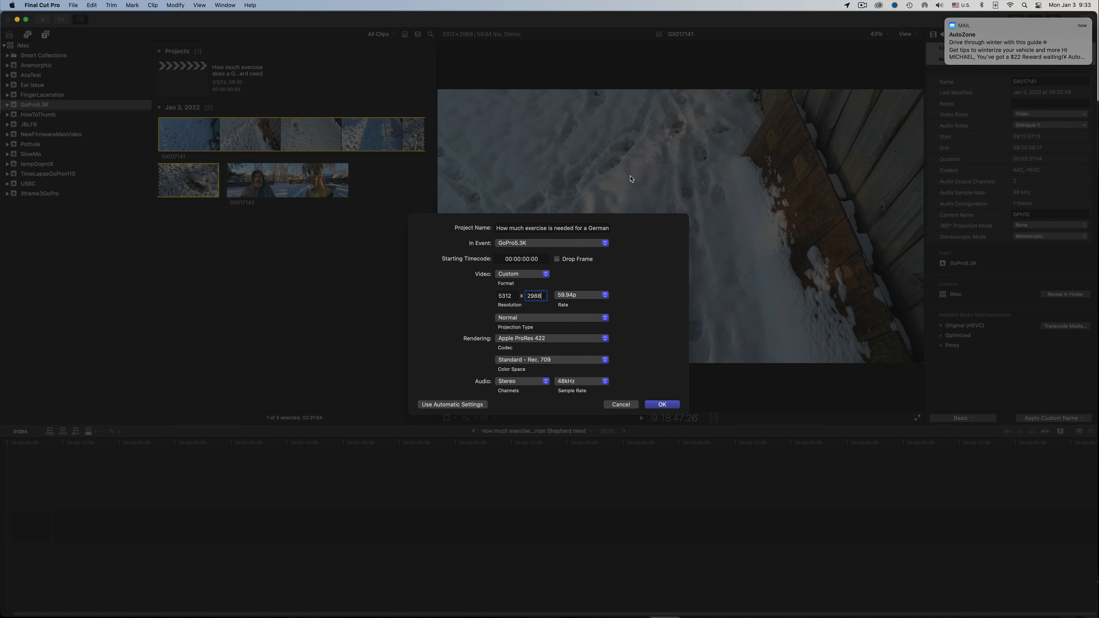
mouse_move(997, 48)
left_click(947, 20)
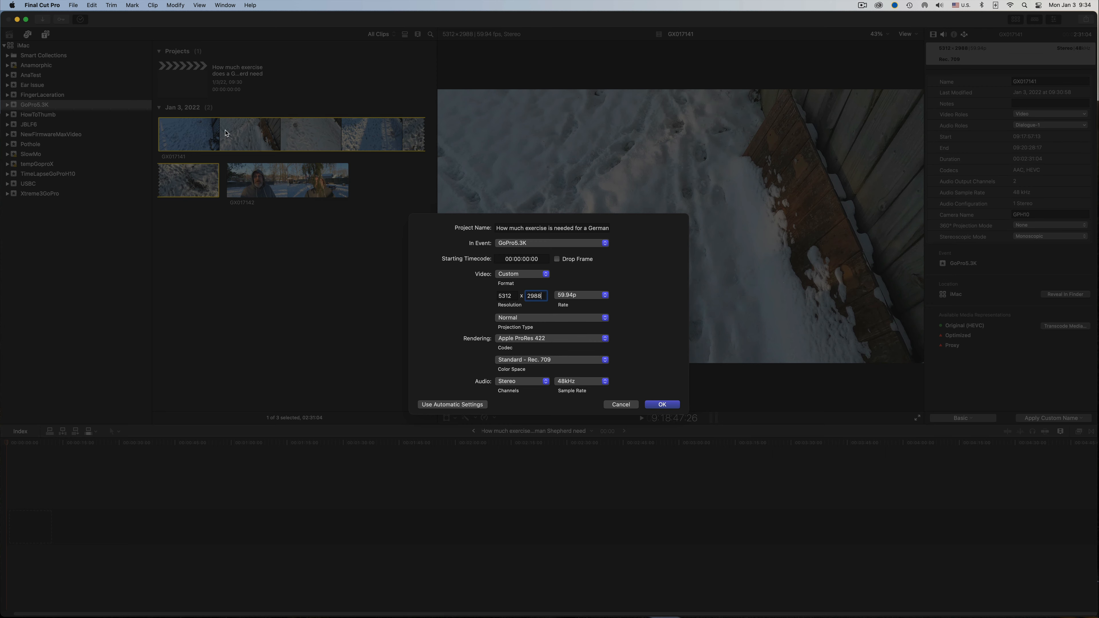
left_click(663, 404)
left_click(259, 274)
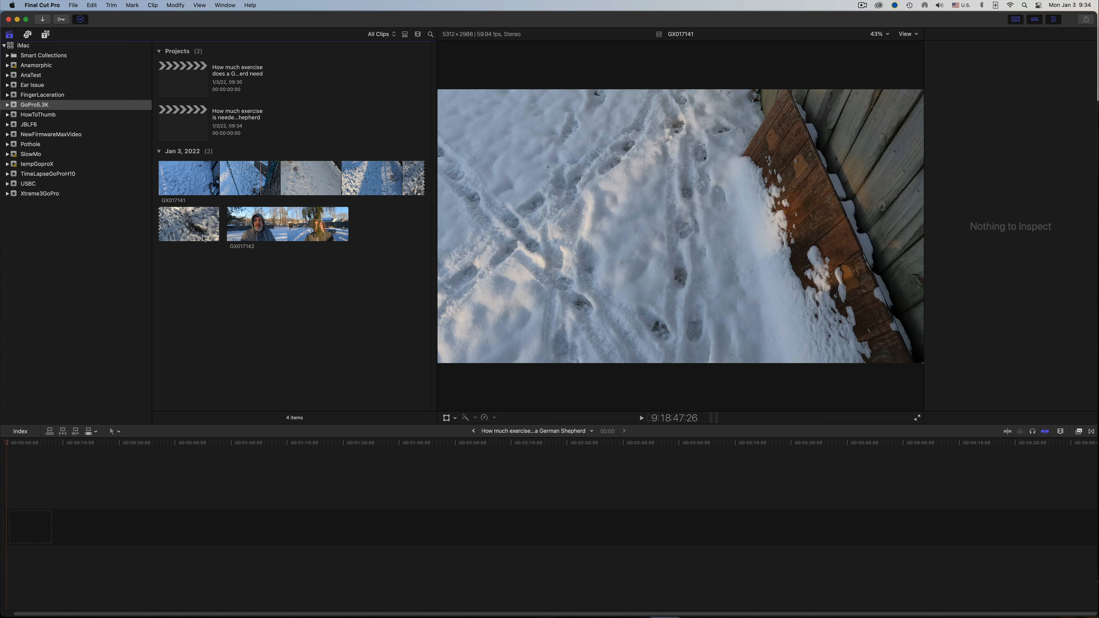
Add clip GX017142 at the start of the empty timeline and append clip GX017141 directly after it
left_click(261, 225)
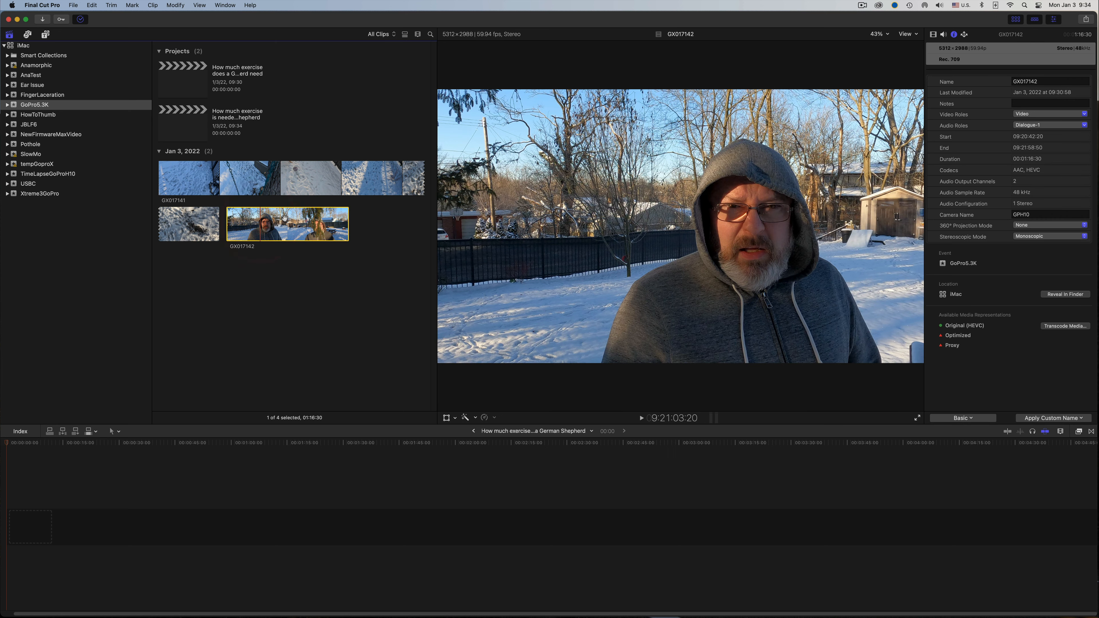
left_click_drag(259, 224, 33, 532)
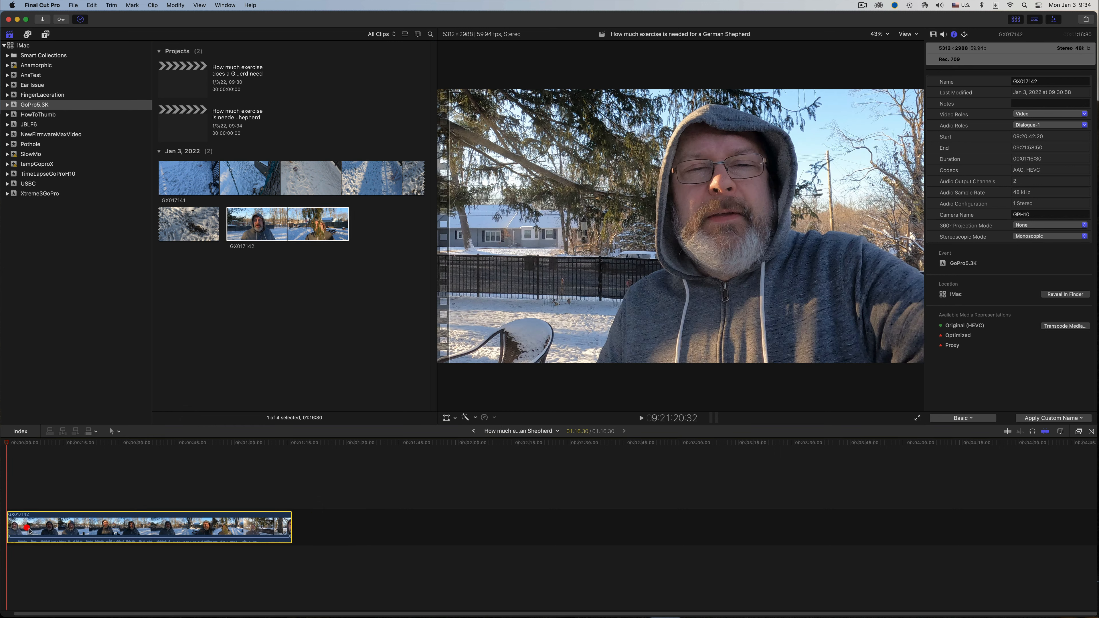
left_click(196, 177)
left_click_drag(182, 177, 314, 521)
Play the assembled footage from the start of the timeline and return the playhead to the beginning
left_click(11, 445)
key("space")
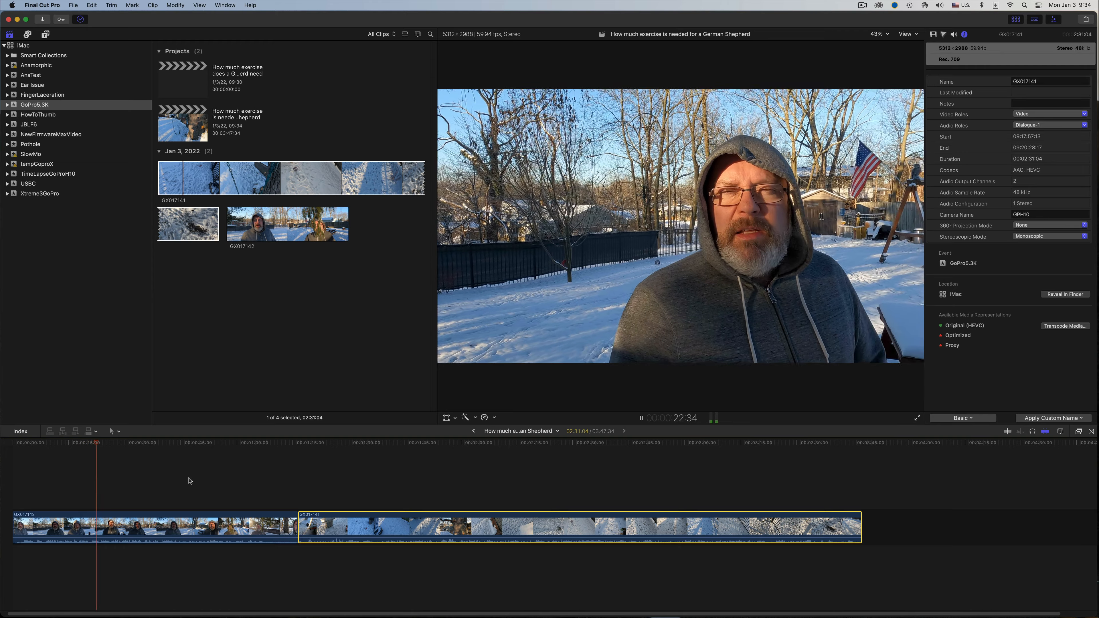
left_click(20, 444)
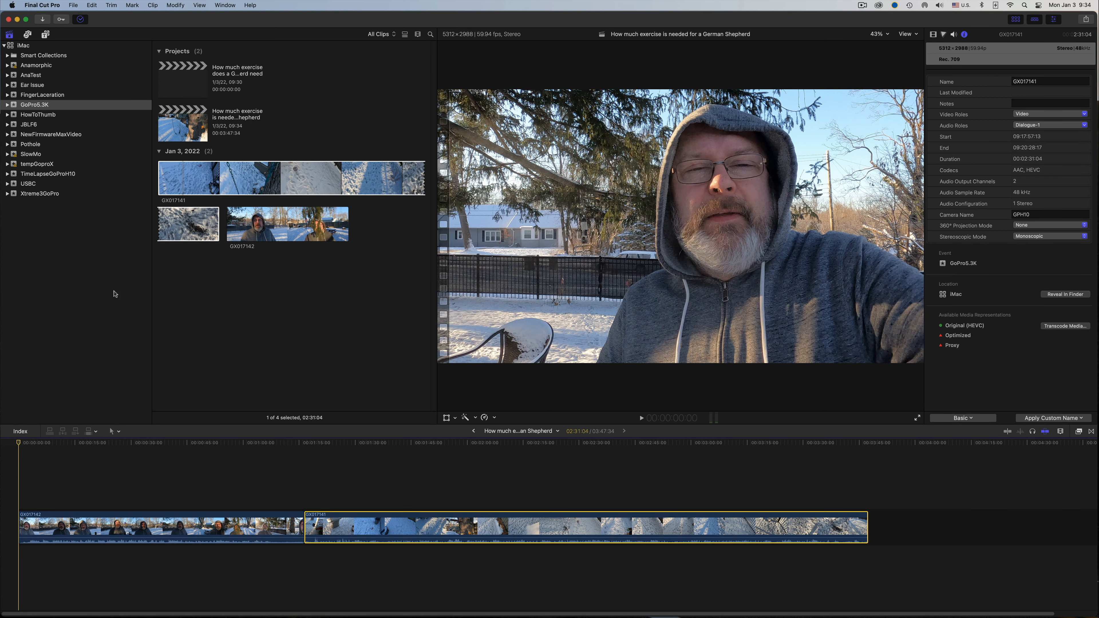
Place the Font in Font title from the MyGigUser category above the first clip's start and play it to about 2 seconds
left_click(74, 520)
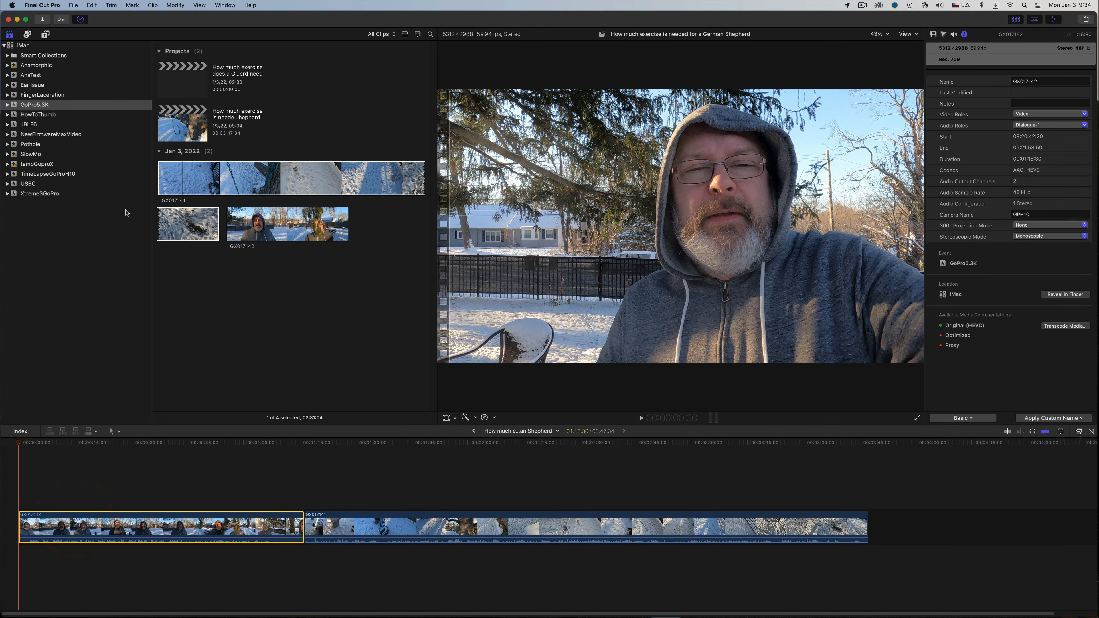
left_click(45, 35)
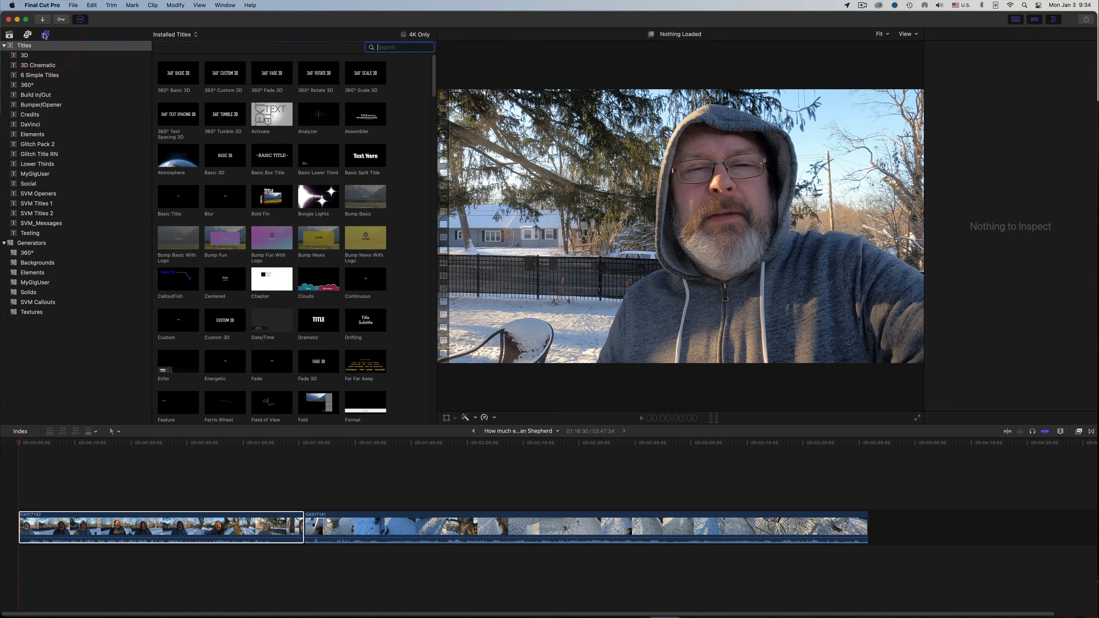
left_click(42, 178)
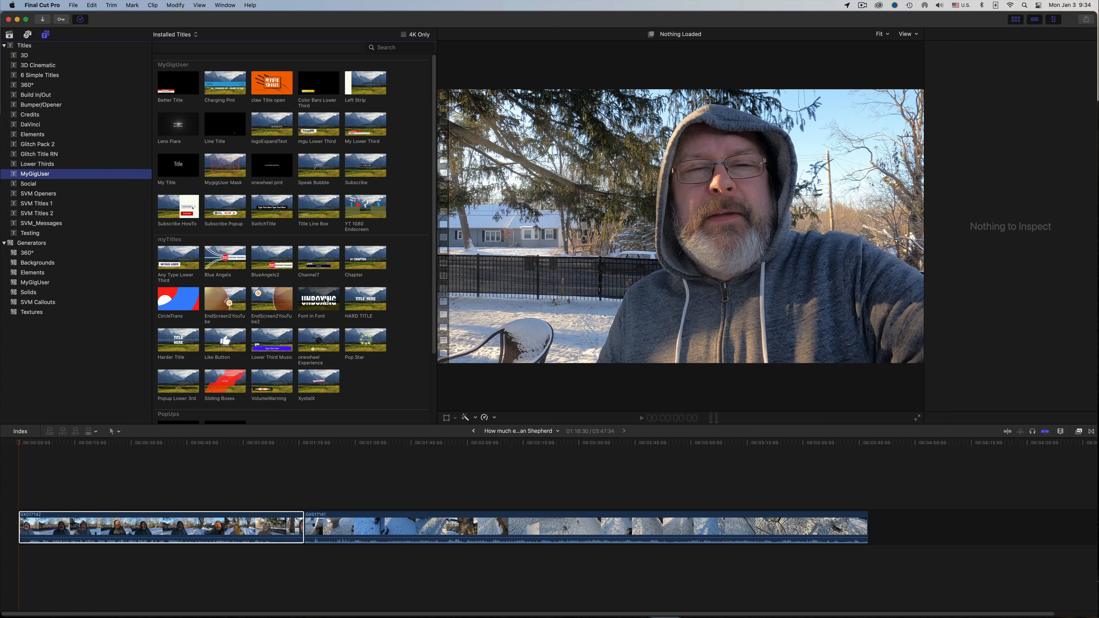
left_click_drag(326, 300, 22, 492)
key("space")
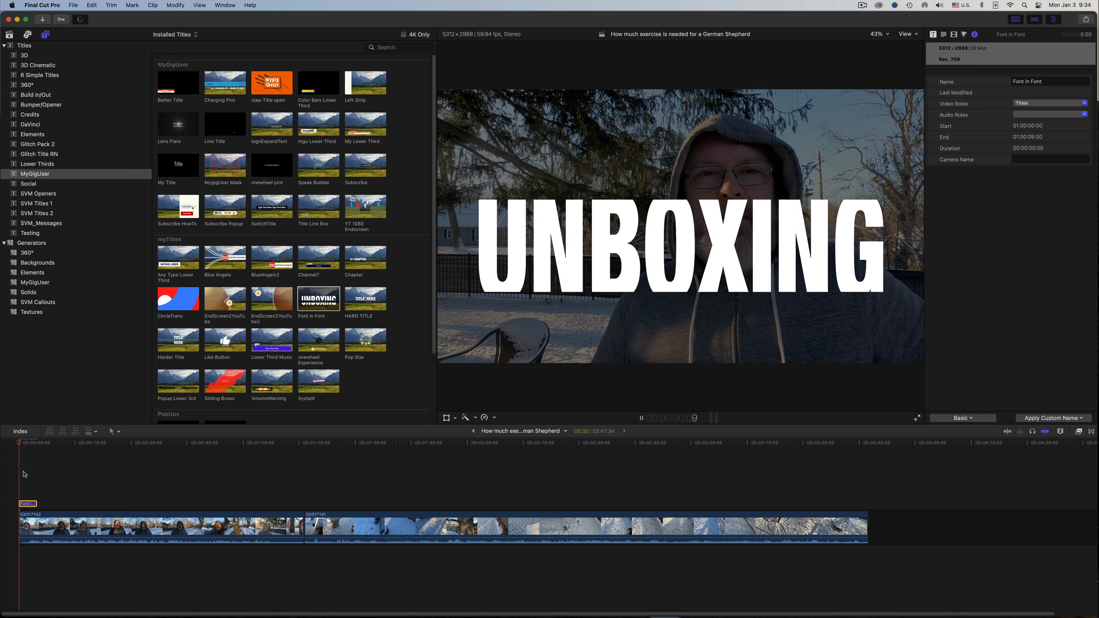
key("space")
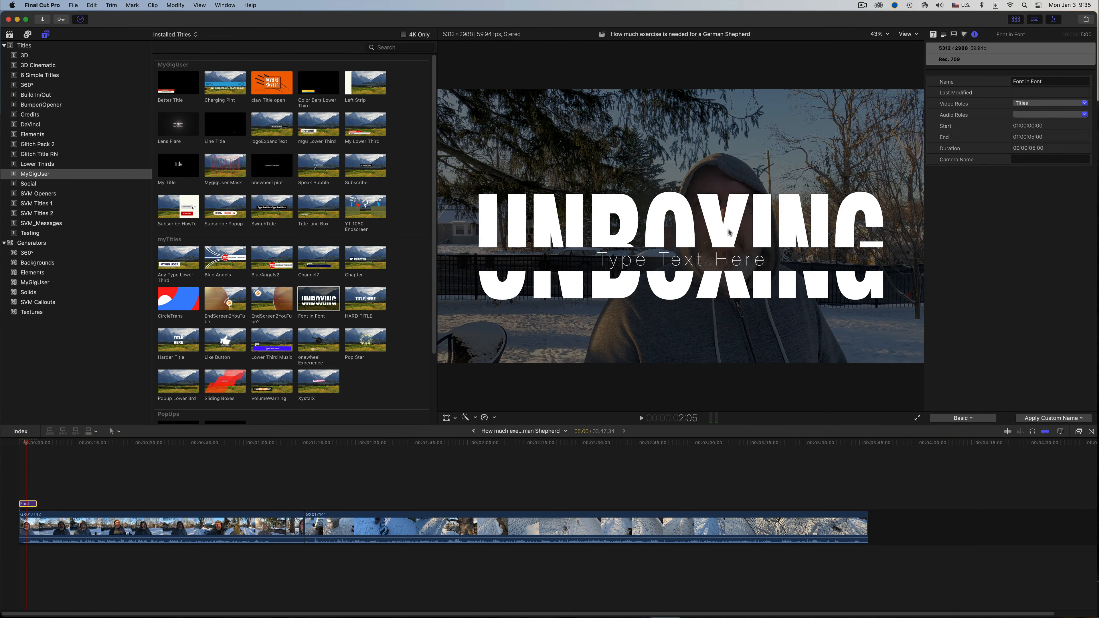
Replace the title's large UNBOXING text with "SHEPHERD"
double_click(688, 238)
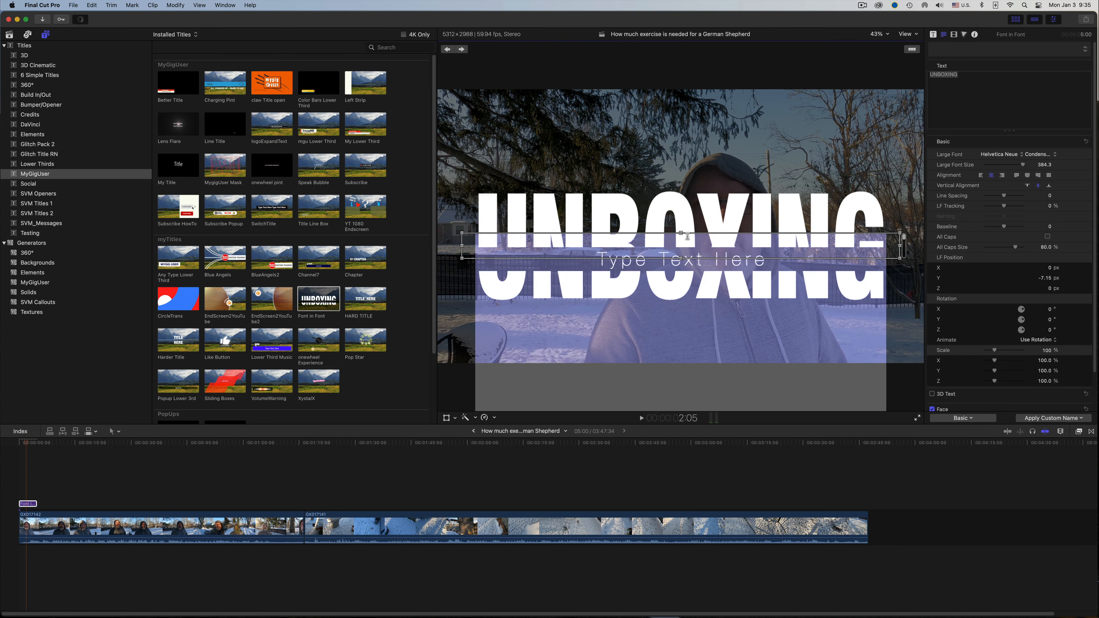
type("SHEPHER")
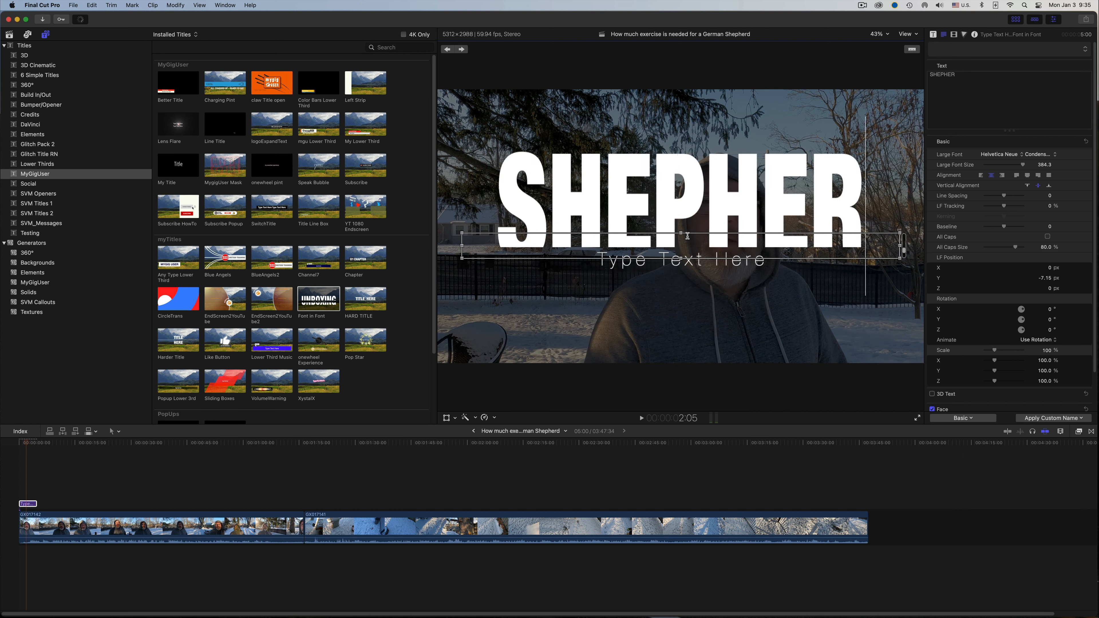
type("D")
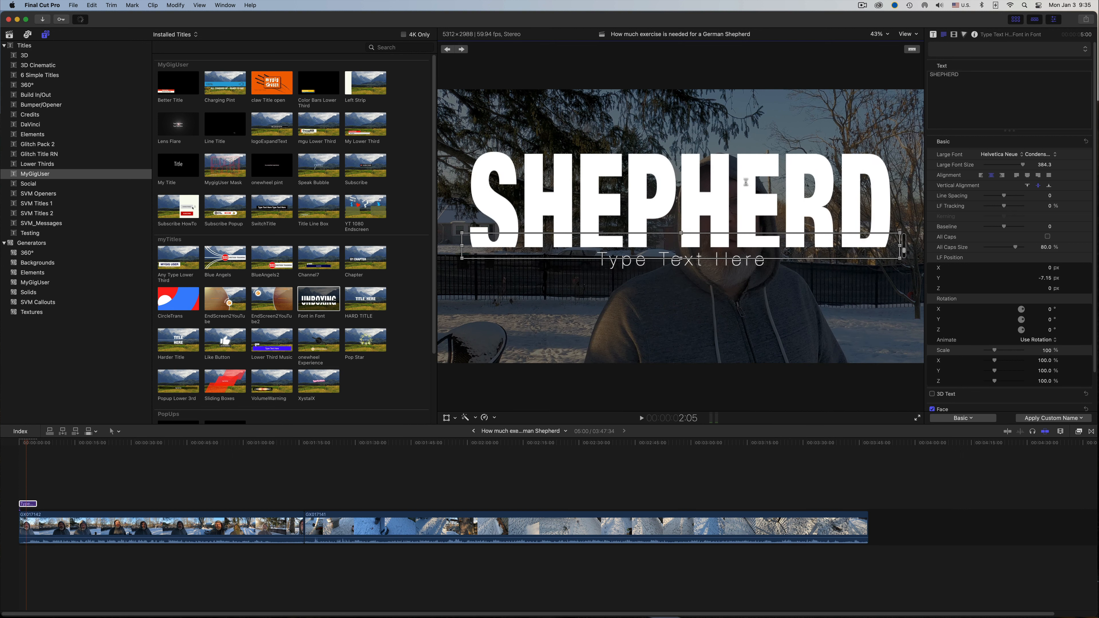
Replace the title's small placeholder text with "HOW MUCH EXERCISE DO THEY NEED?" and reduce its font size to 66.9 so it fits one line
left_click(696, 262)
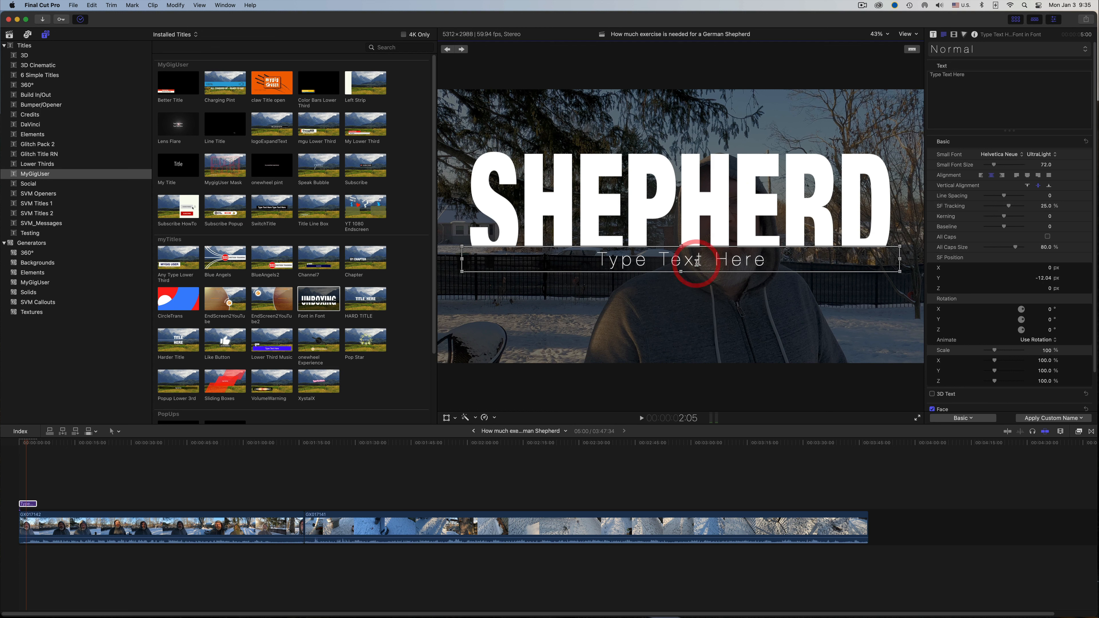
double_click(696, 261)
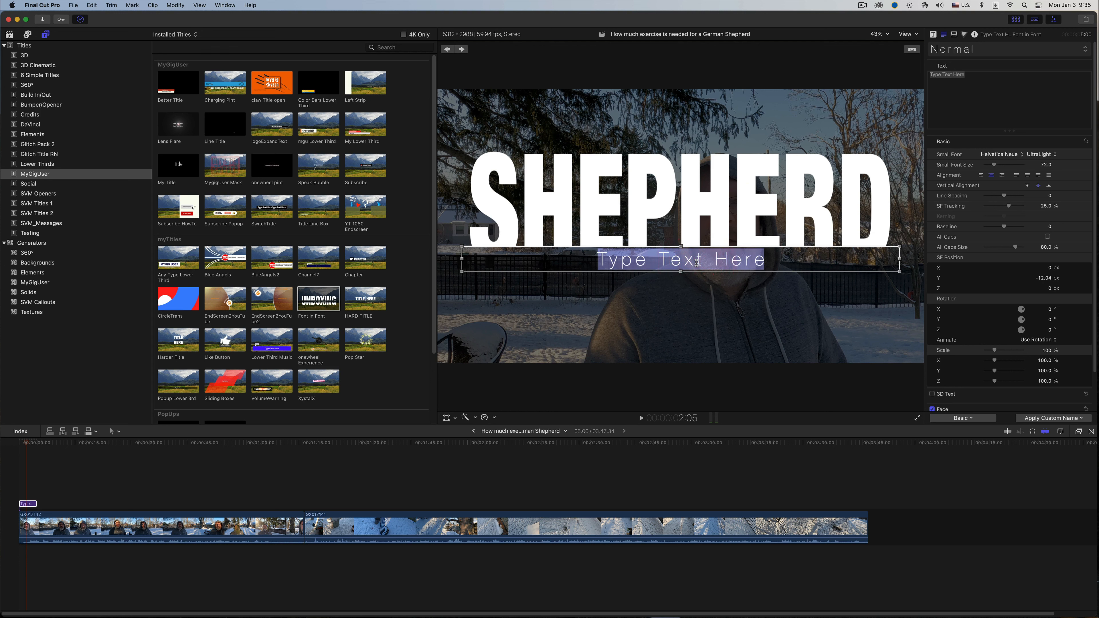
type("HOW MUCH E")
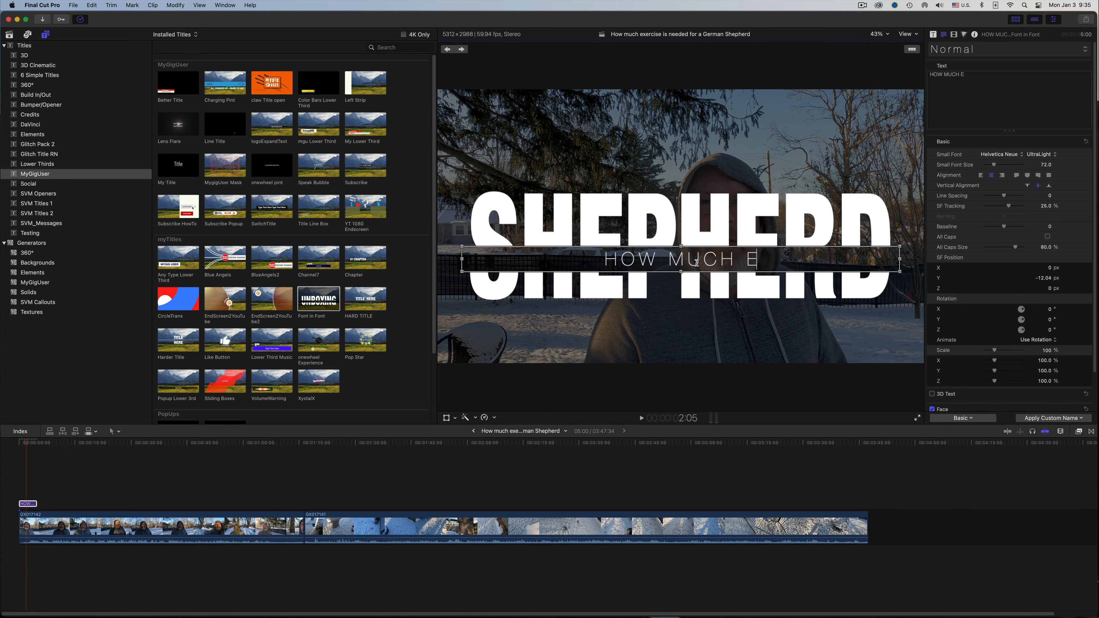
type("XERCISE")
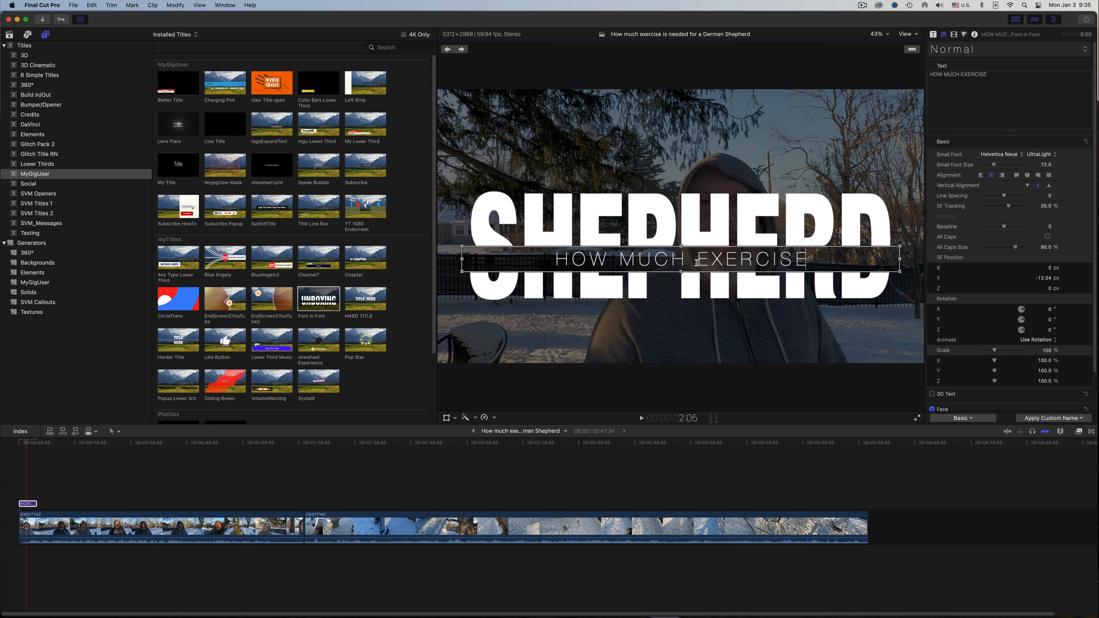
type(" DO THEY")
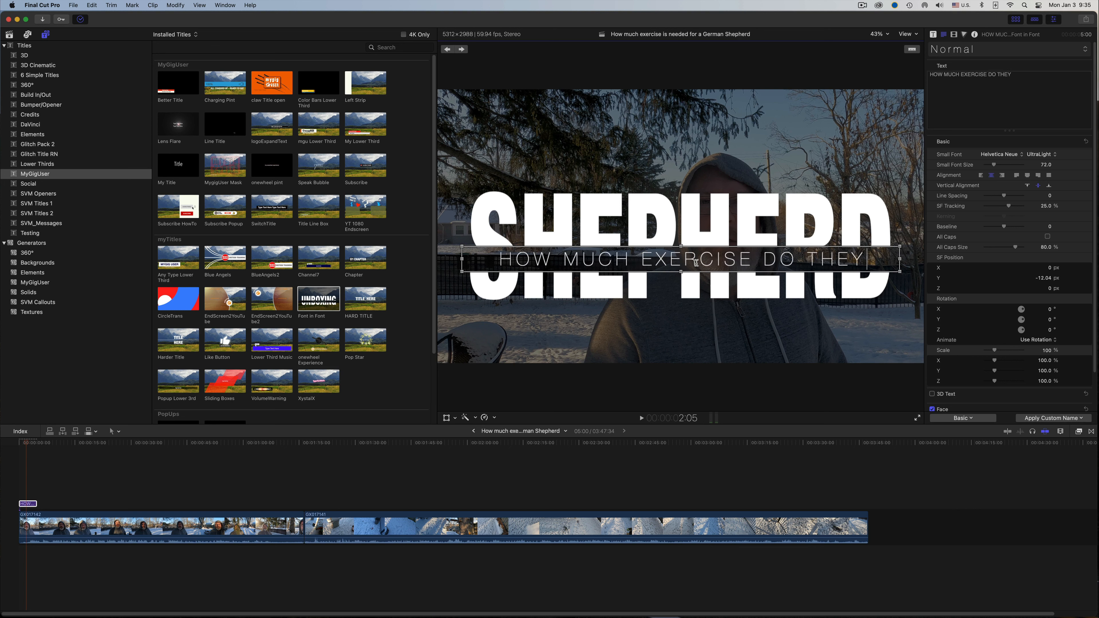
type(" NEED?")
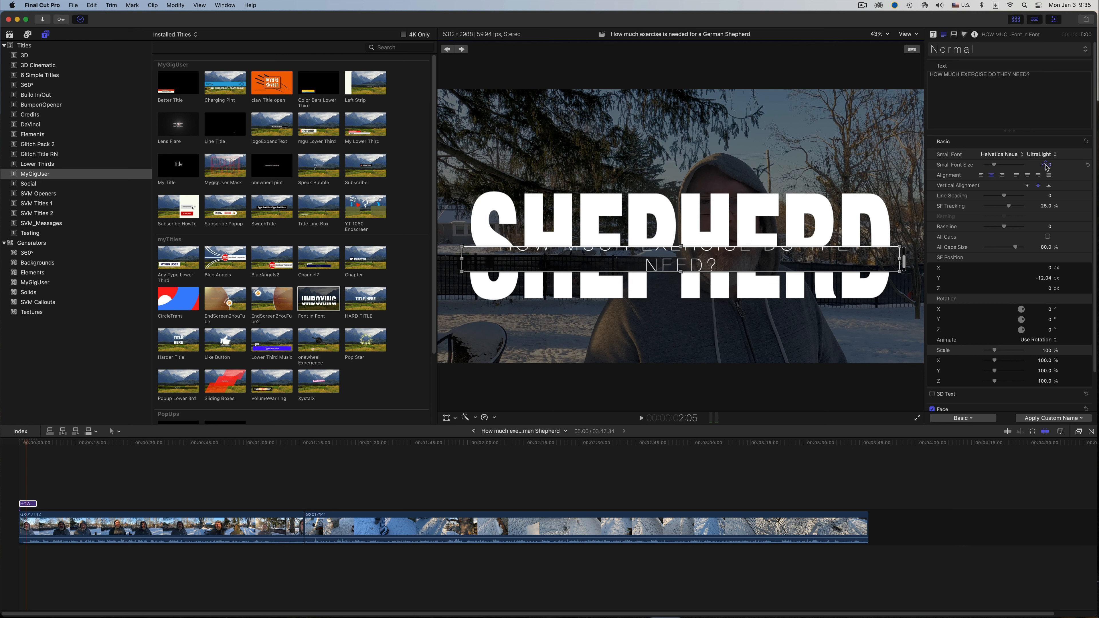
left_click_drag(1046, 167, 1024, 167)
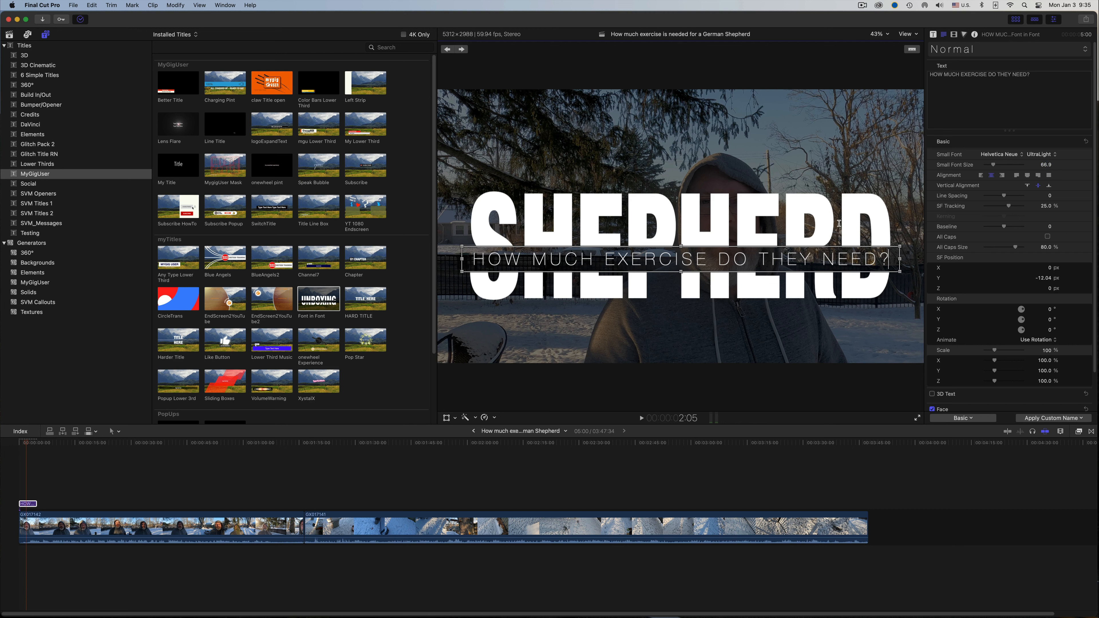
Set the title's SF Window to 67.0 and lower the small text by setting its SF Position Y to about -19.9 px
left_click(934, 34)
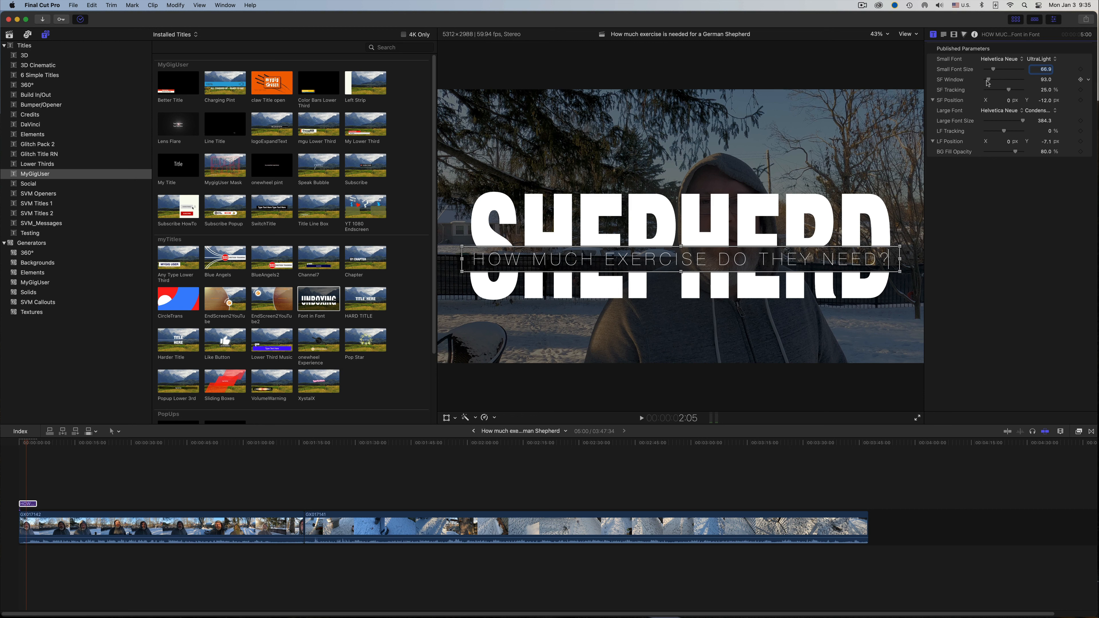
left_click_drag(990, 82, 989, 83)
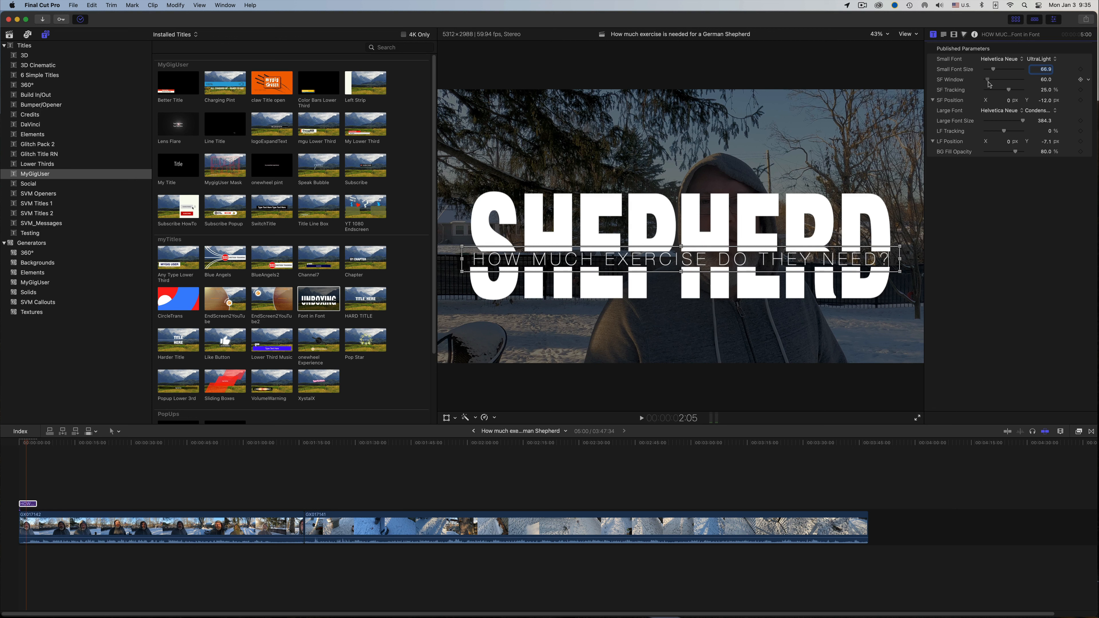
left_click(990, 84)
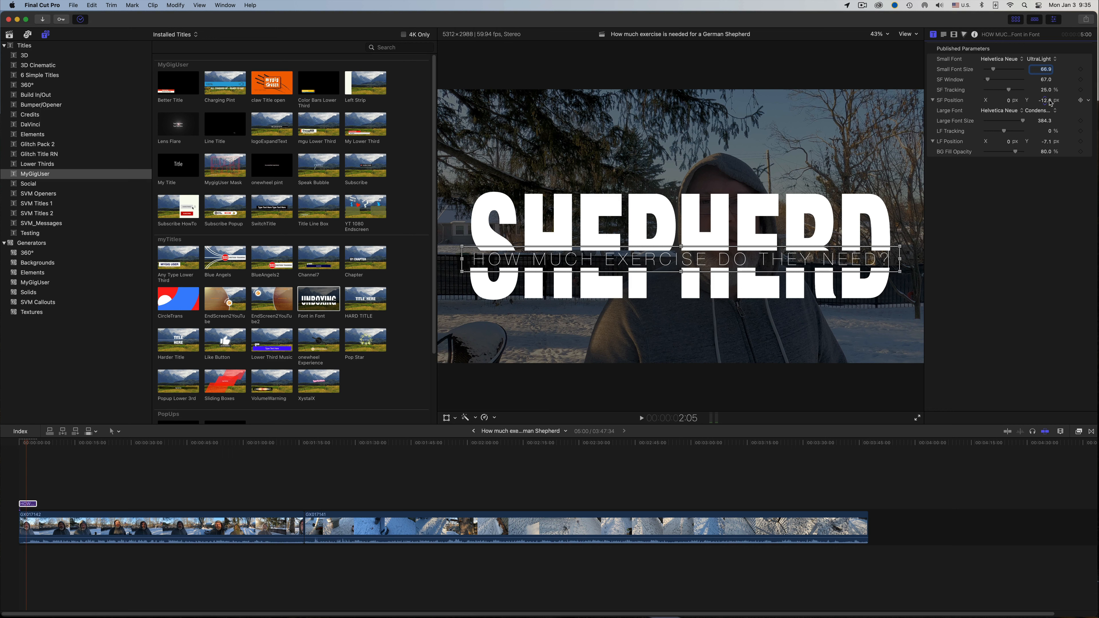
left_click_drag(1047, 103, 1046, 101)
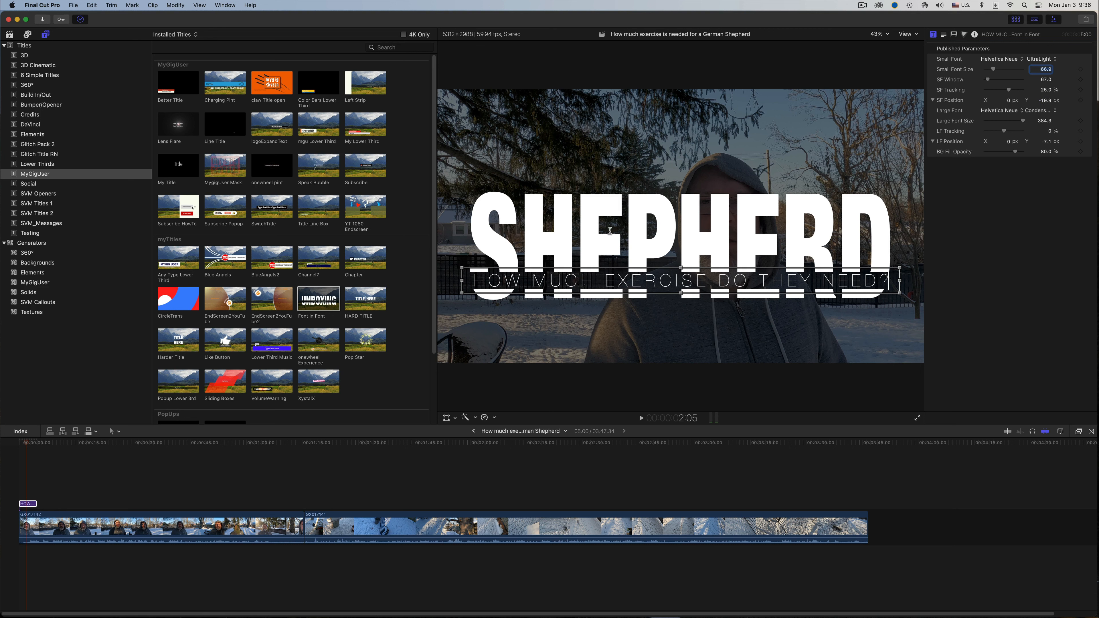
Play the timeline from the beginning to past the 5-second mark to review the edited title
left_click(39, 474)
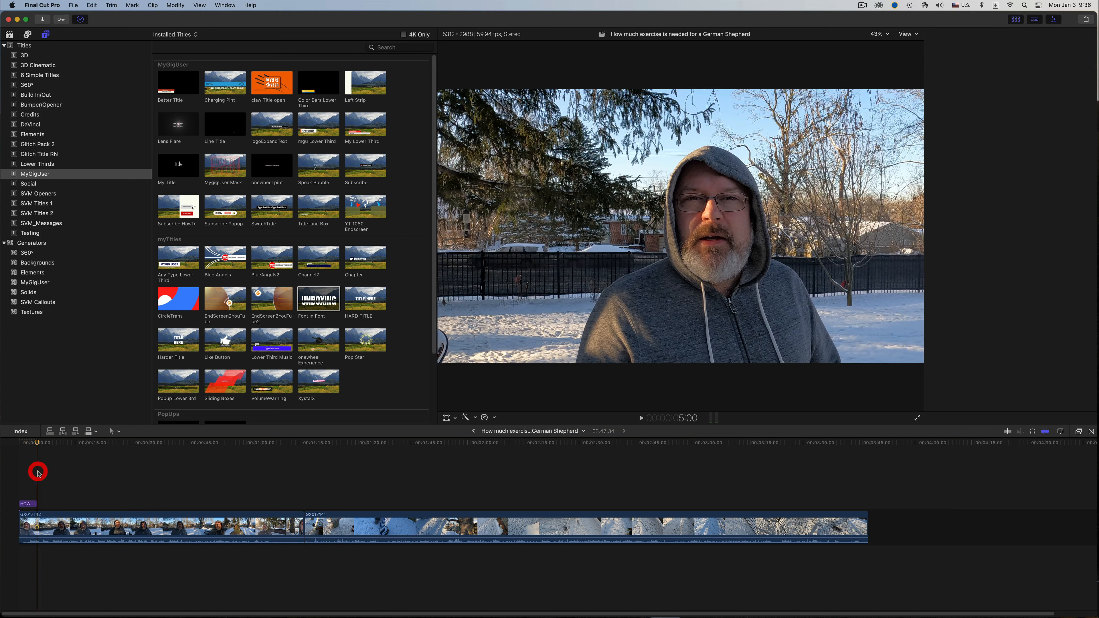
left_click(20, 450)
key("space")
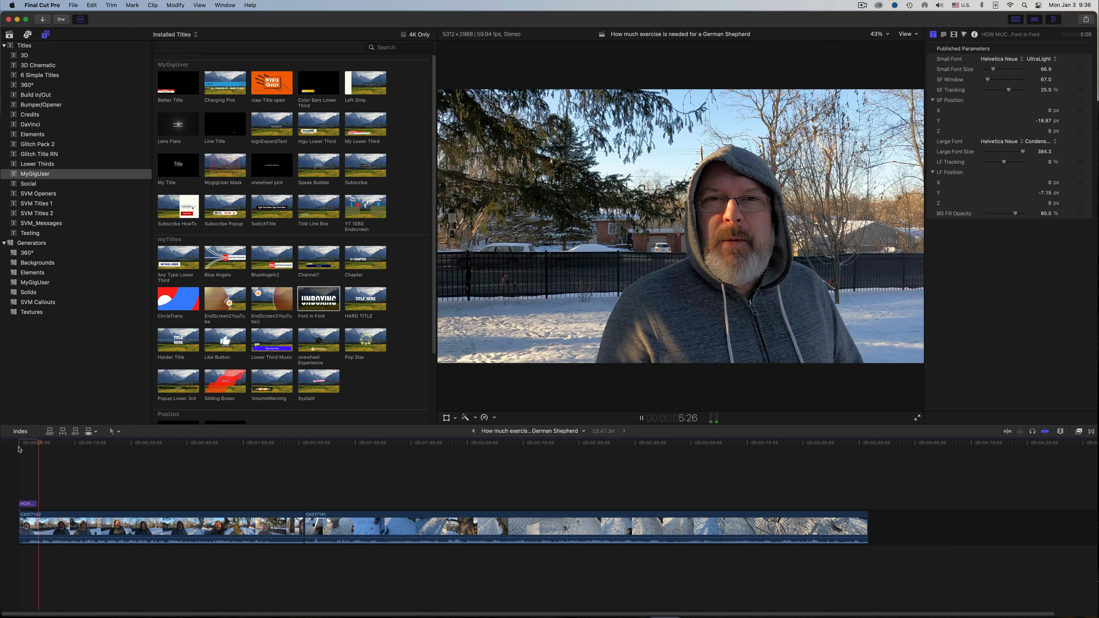
key("space")
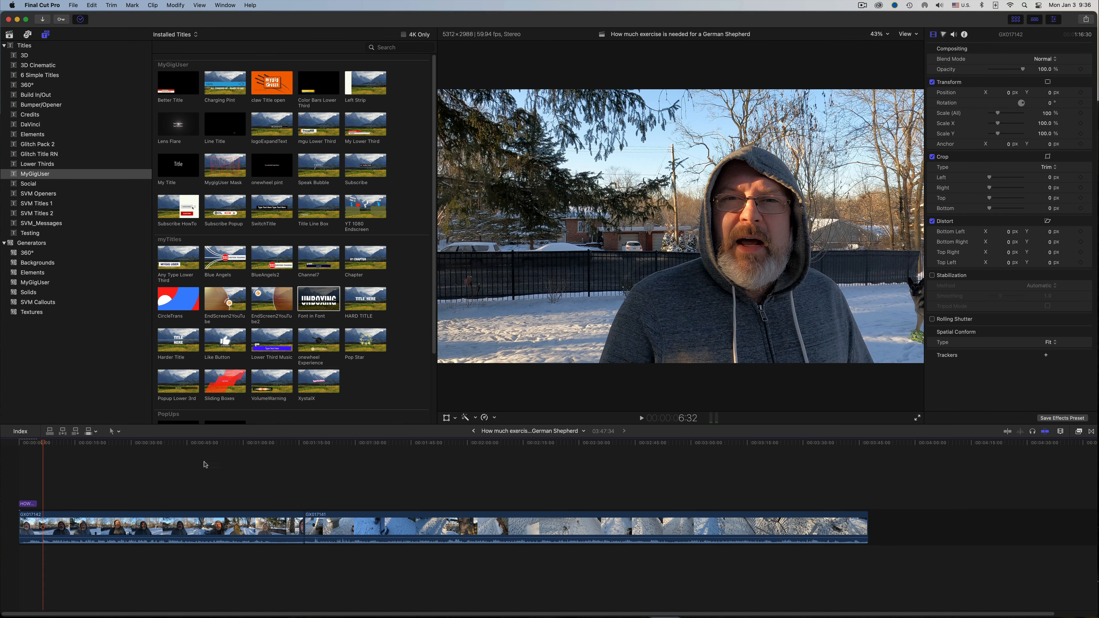
Examine the first clip's footage by playing short passages between about 35 and 42 seconds
left_click(172, 446)
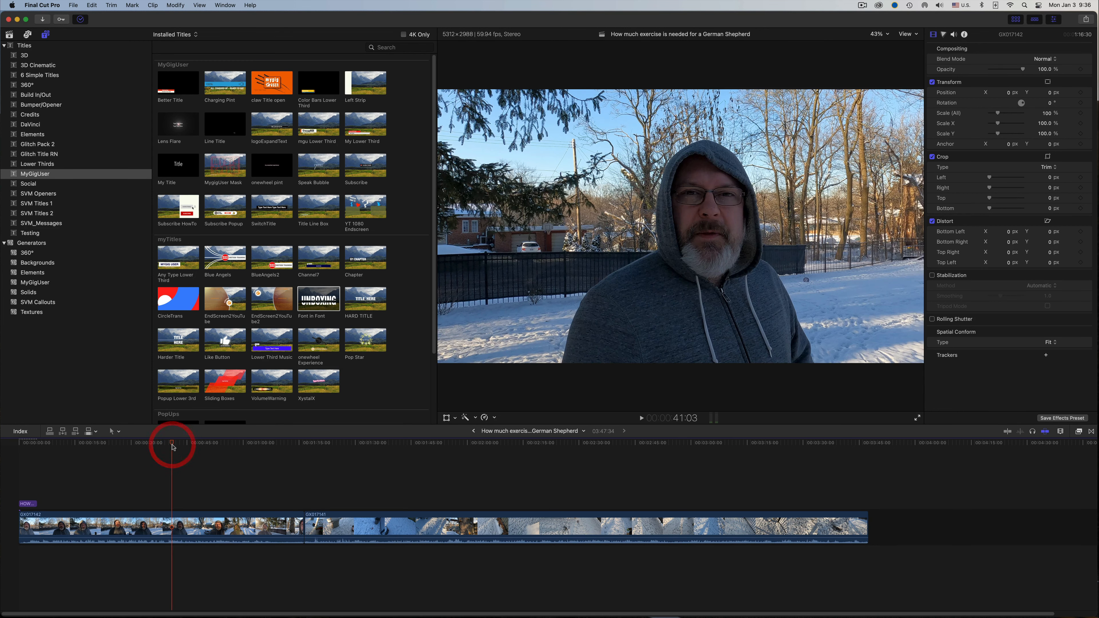
left_click(169, 446)
key("space")
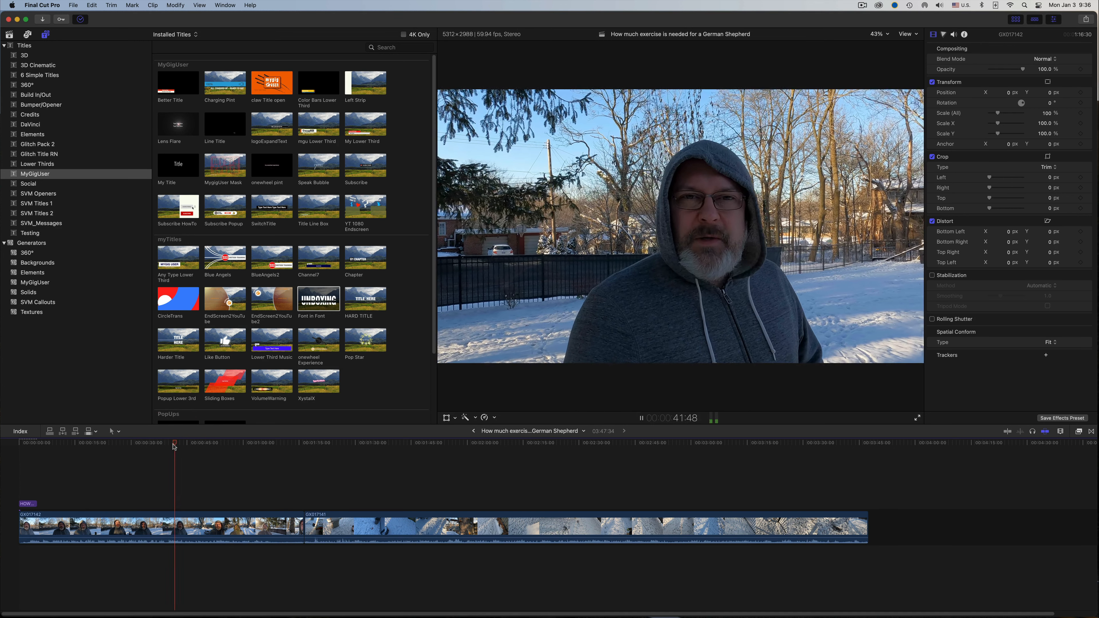
key("space")
left_click(156, 445)
key("space")
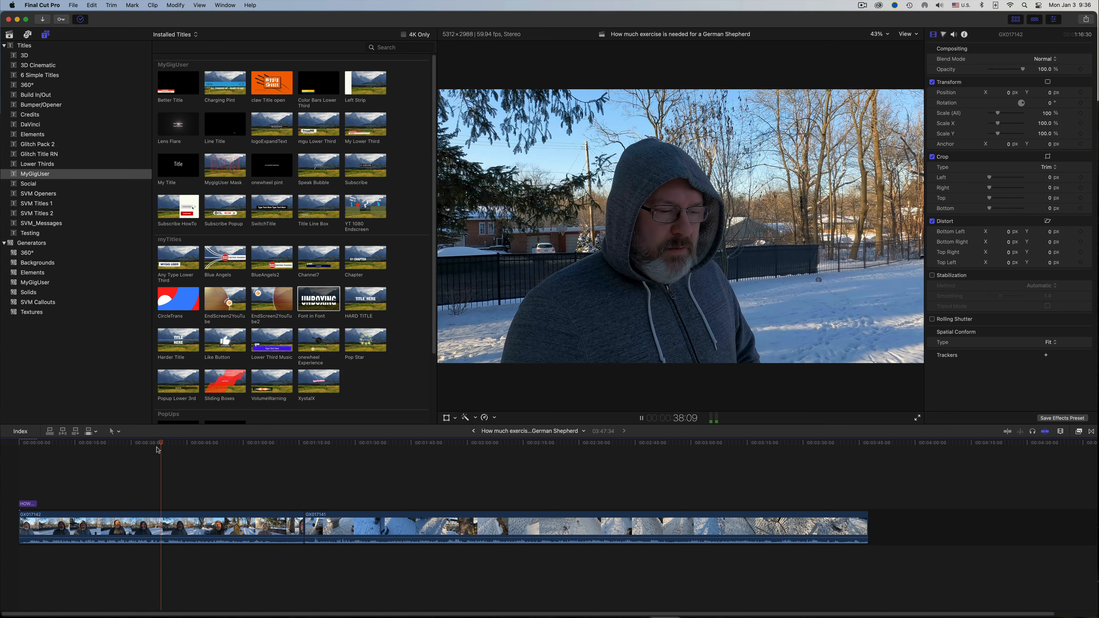
left_click(139, 444)
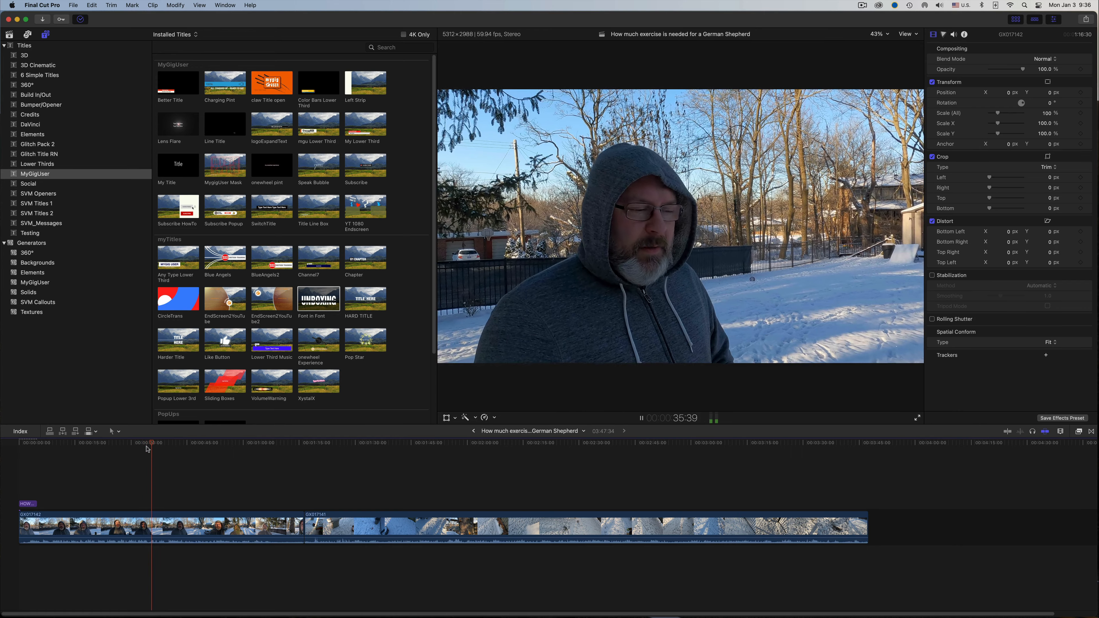
key("space")
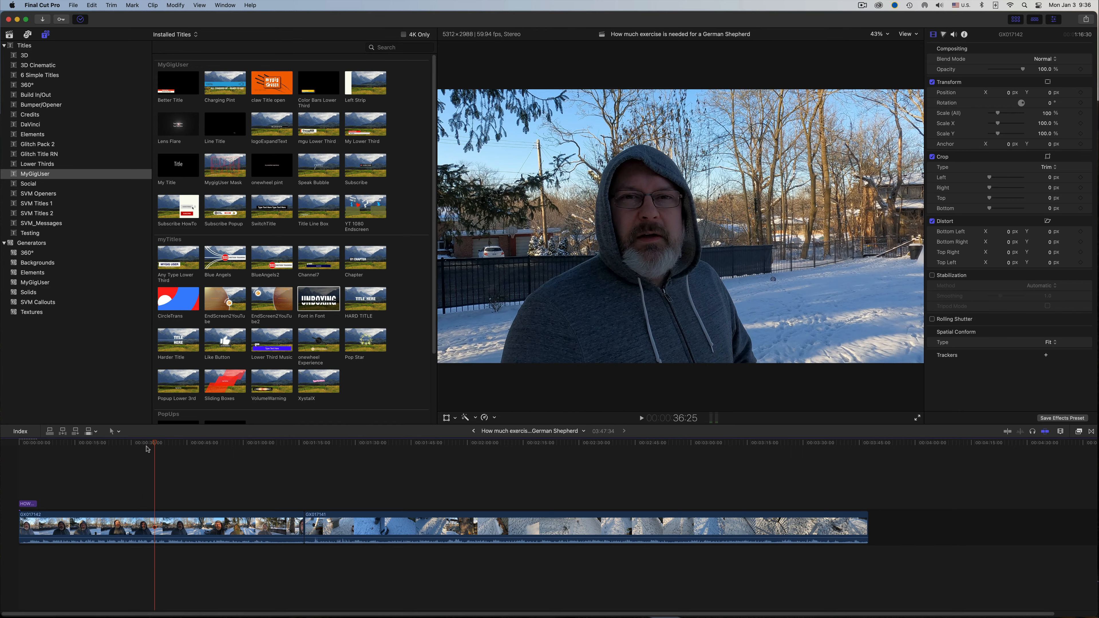
Split clip GX017142 at 36:25 and move clip GX017141 into the gap between its two halves
key("b")
left_click(154, 536)
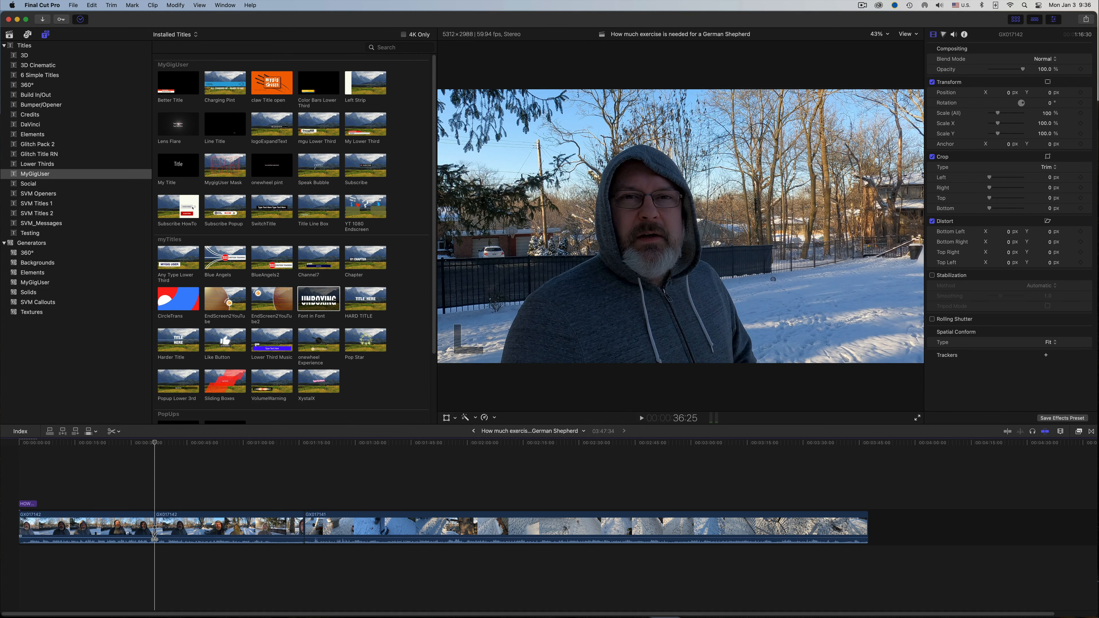
key("a")
left_click_drag(367, 528, 177, 533)
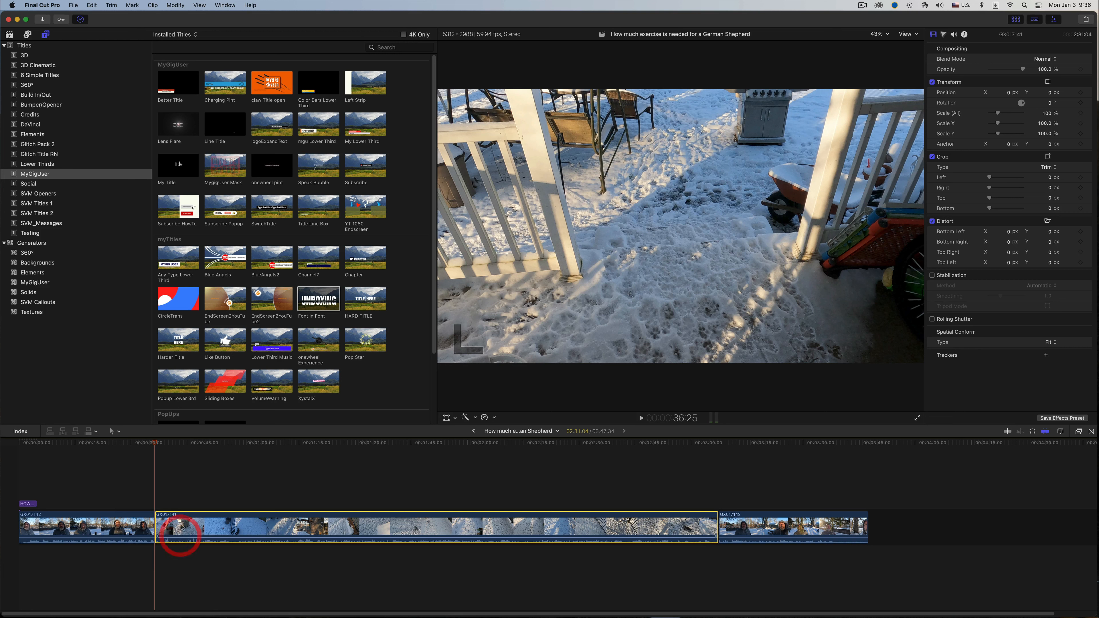
Play and skim clip GX017141 in its new place, sampling passages from its start to near its end
left_click(147, 443)
key("space")
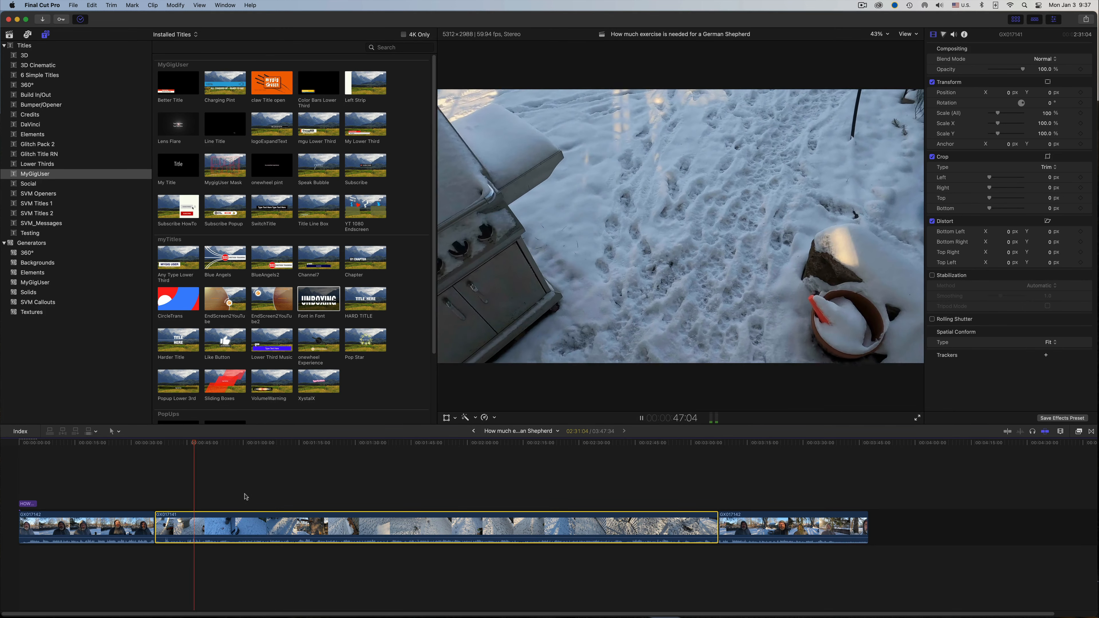
left_click(284, 444)
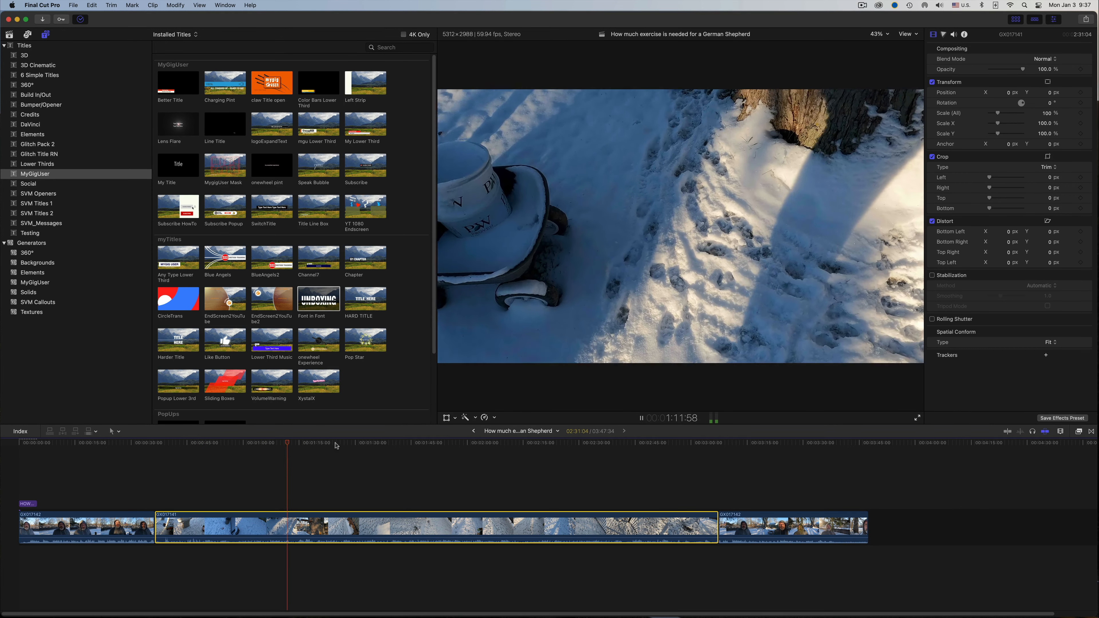
left_click(335, 444)
left_click(392, 444)
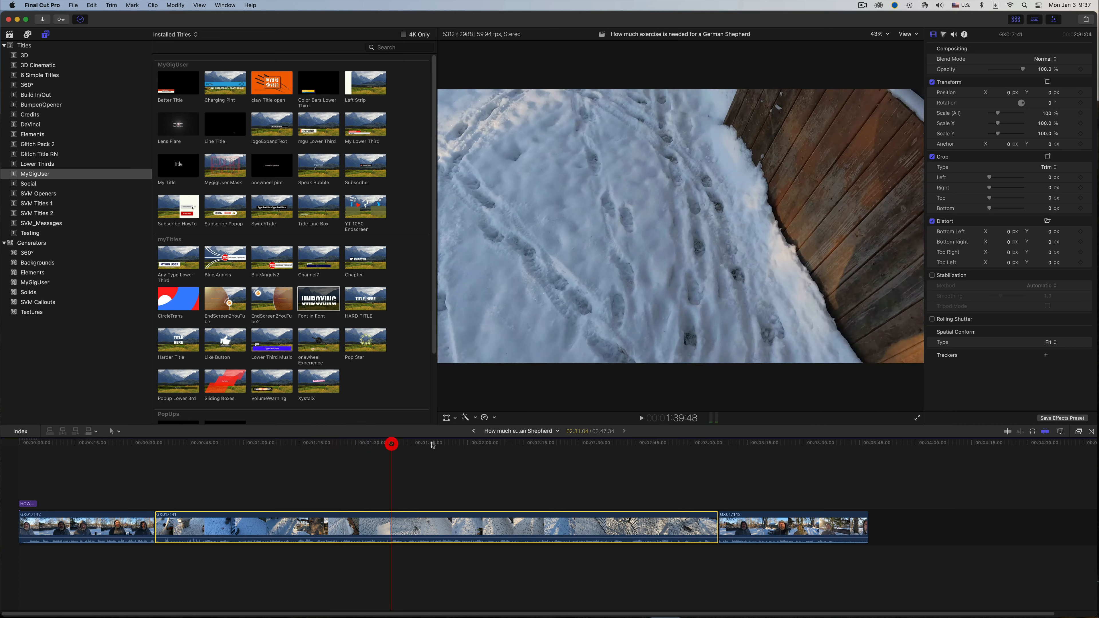
left_click(536, 443)
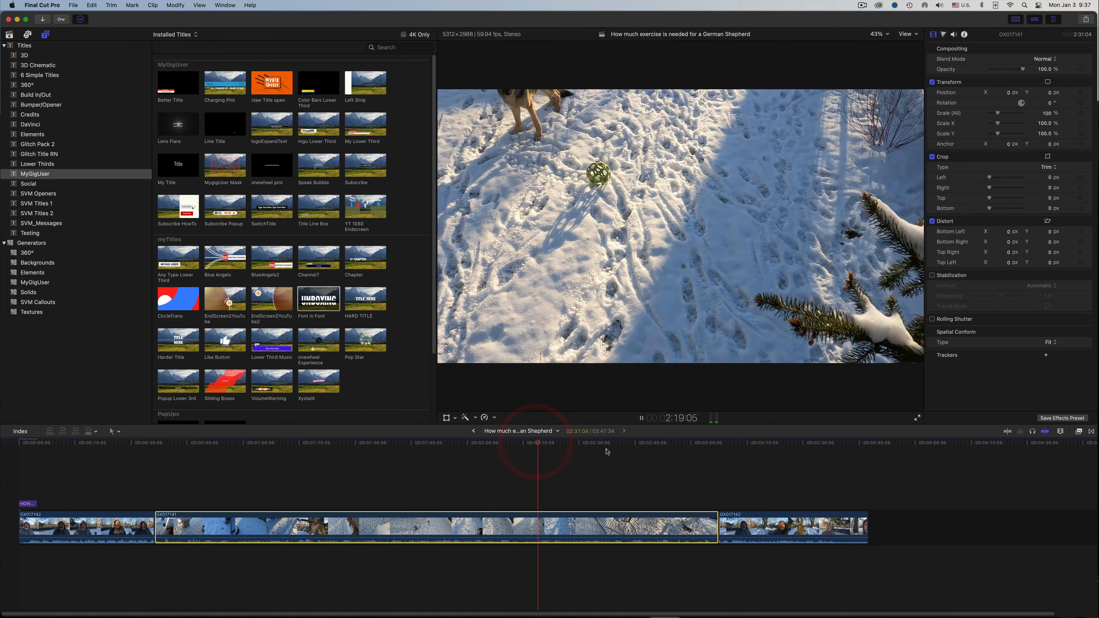
left_click(633, 444)
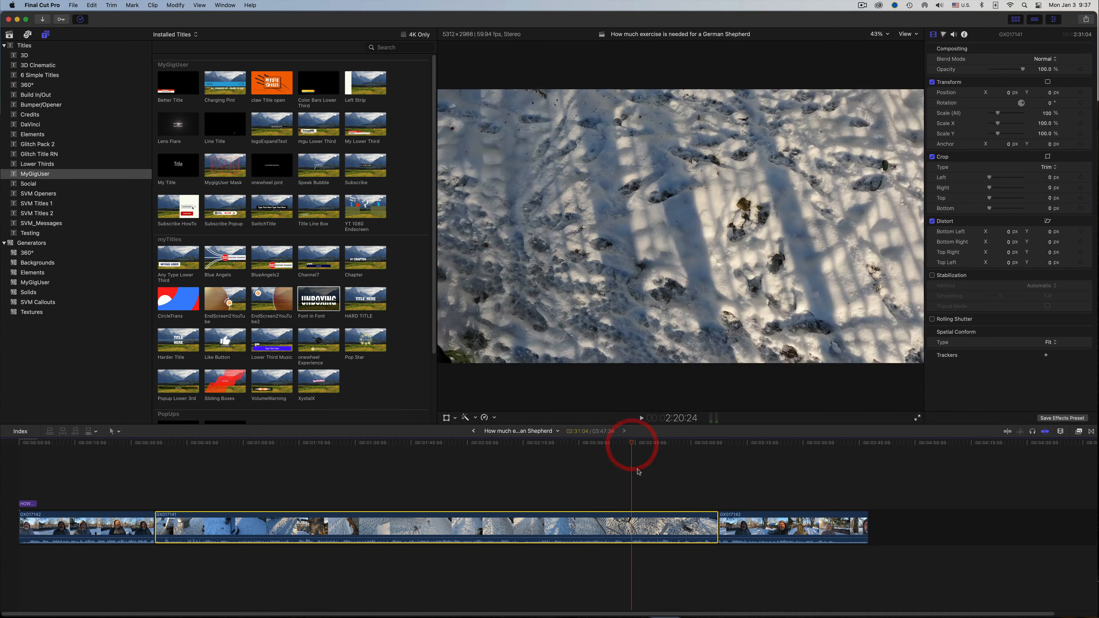
left_click(698, 444)
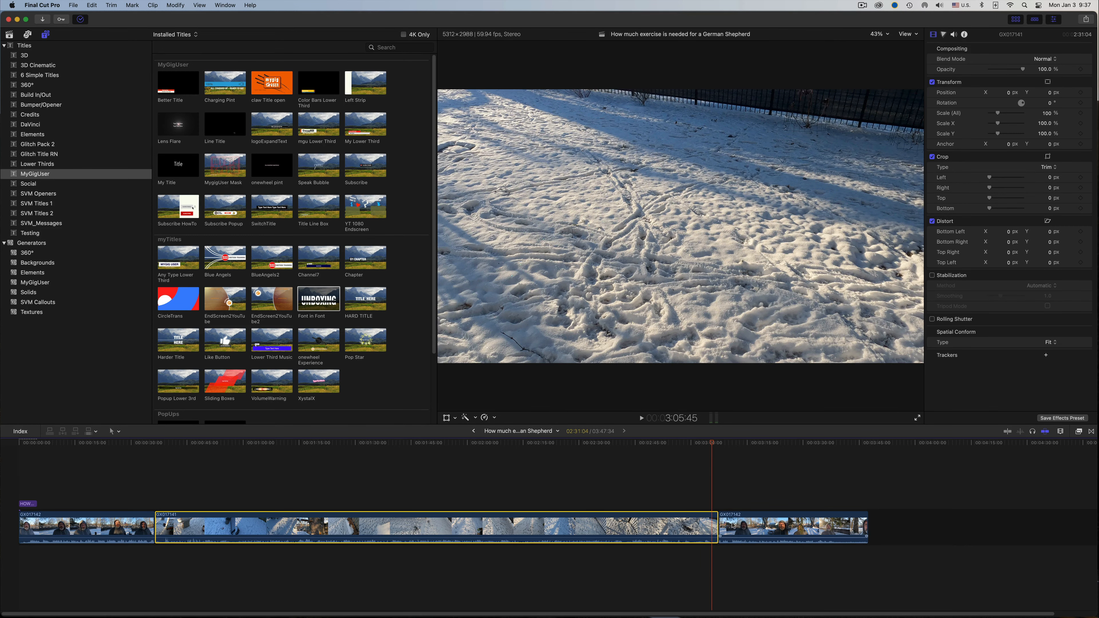
Play across the cut from GX017141 back to the last GX017142 piece to examine how the footage resumes
key("space")
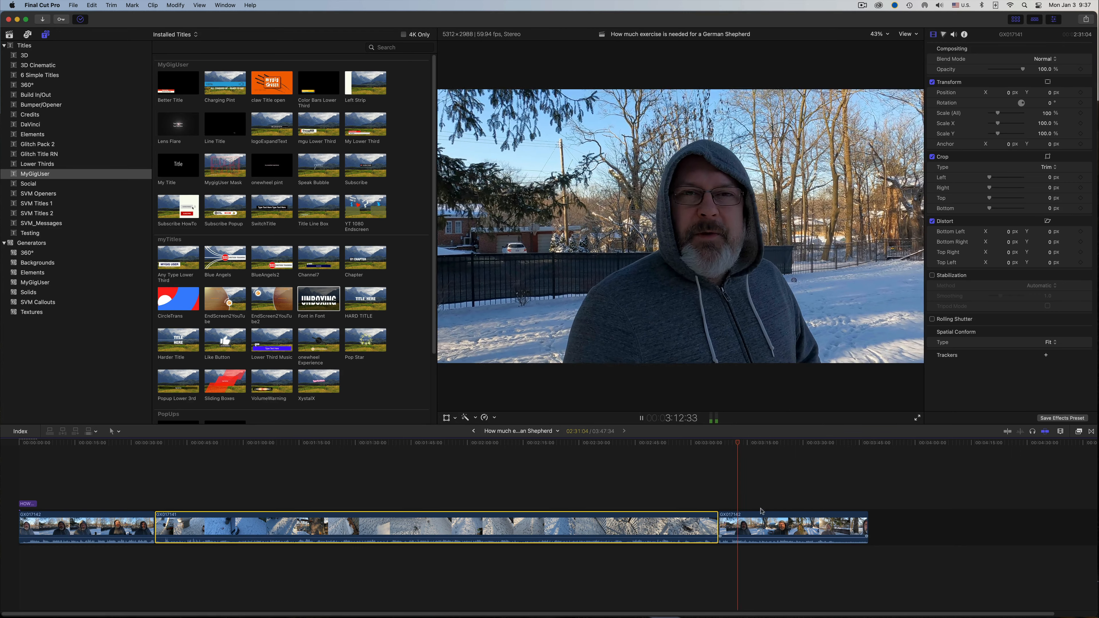
key("space")
left_click(730, 443)
key("space")
key("space")
left_click(732, 446)
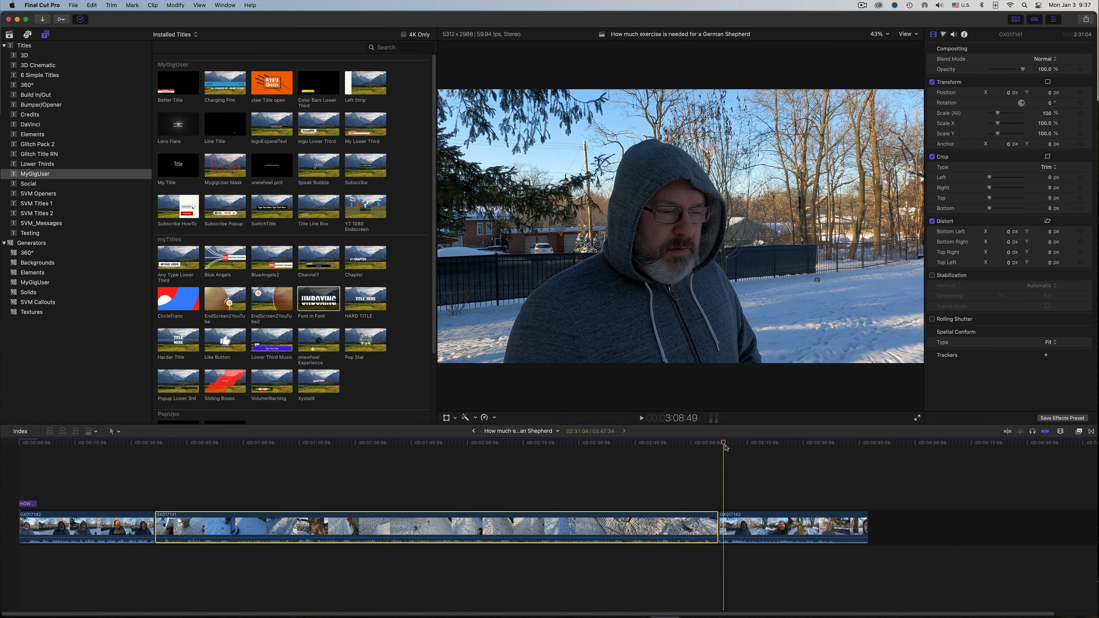
Add the Clone Spin transition at the cut between GX017141 and the last GX017142 piece, allowing the media to overlap
left_click(719, 445)
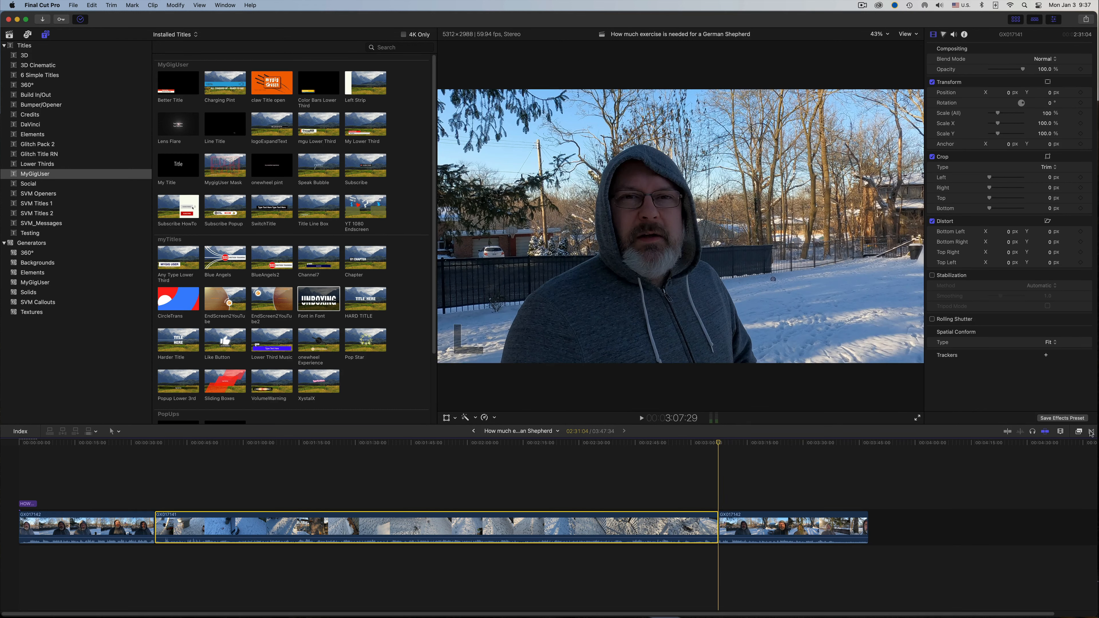
left_click(1092, 433)
scroll(1033, 585, "down", 5)
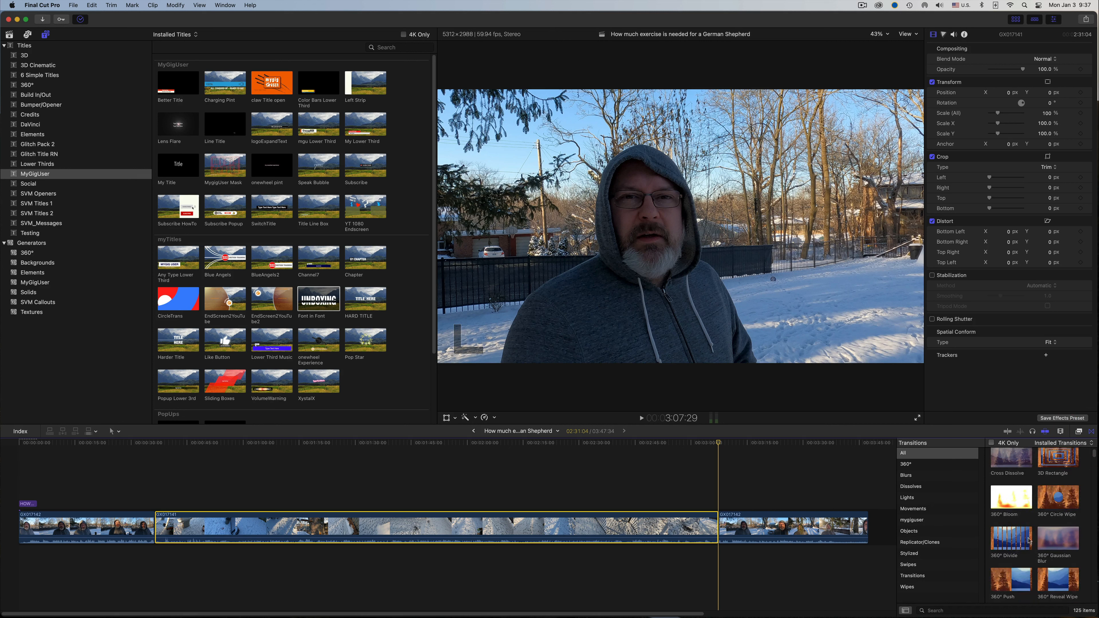
scroll(1034, 547, "down", 3)
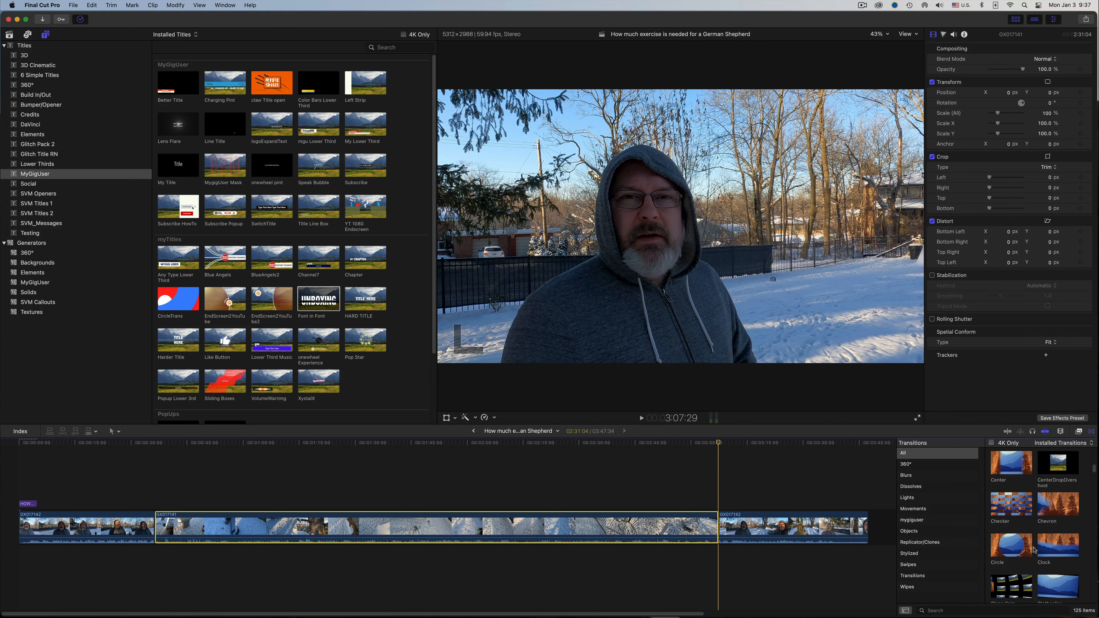
scroll(1032, 549, "down", 1)
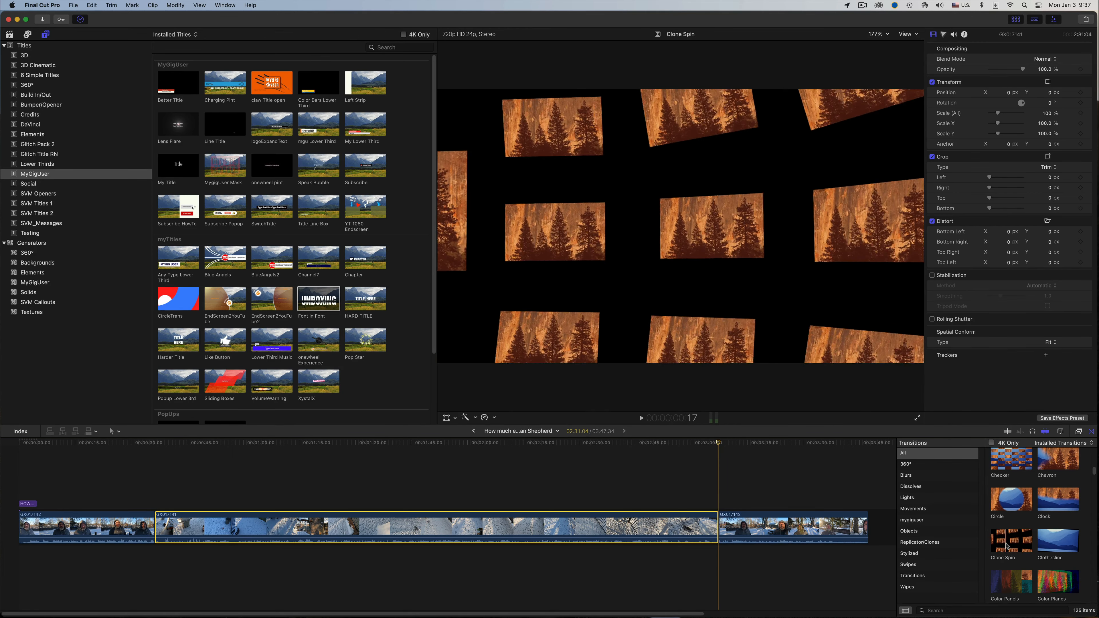
left_click_drag(1011, 544, 718, 533)
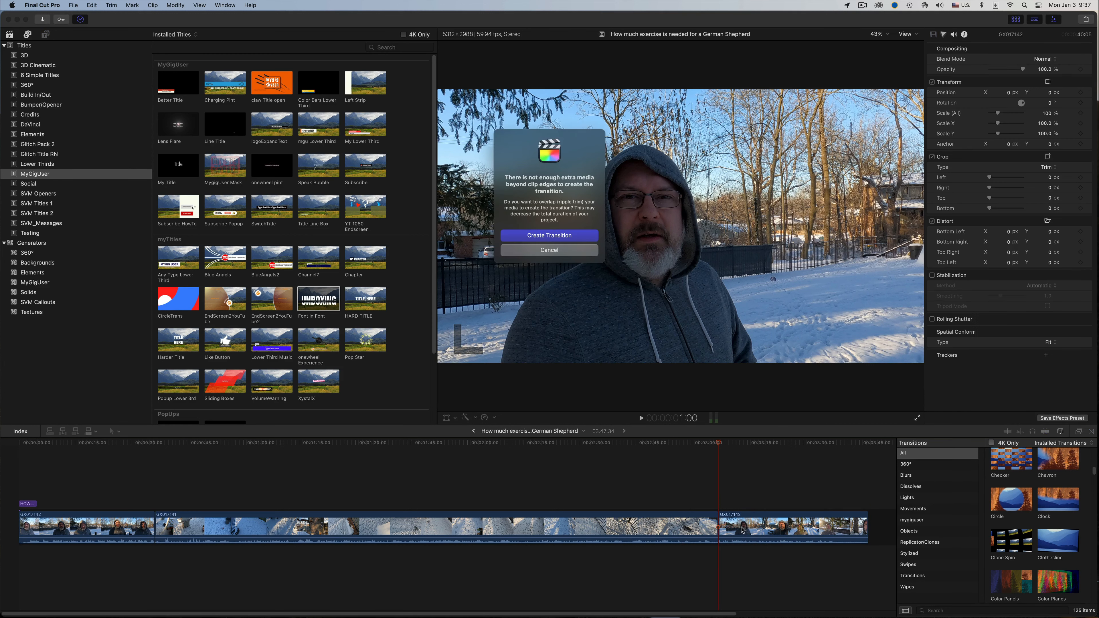
left_click(549, 235)
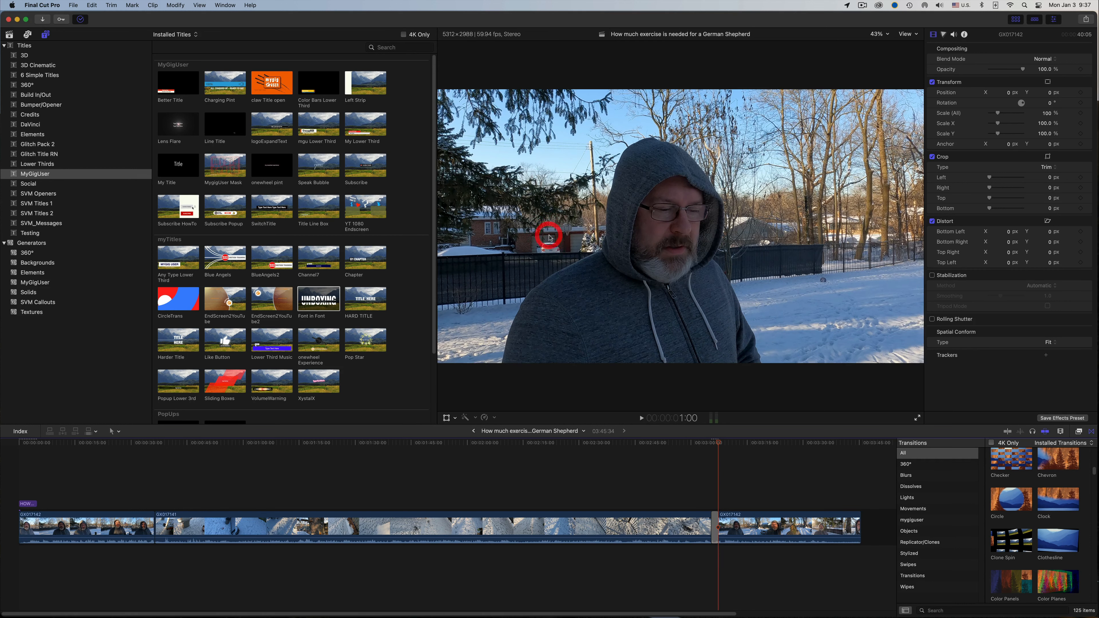
Play the timeline through the Clone Spin transition to review it
left_click(708, 446)
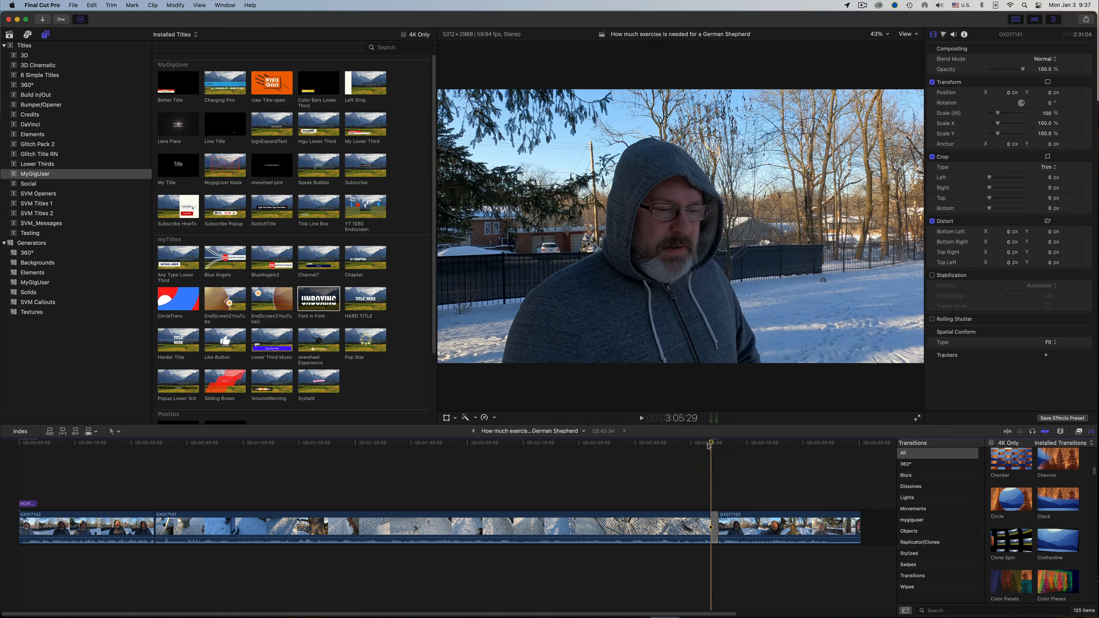
key("space")
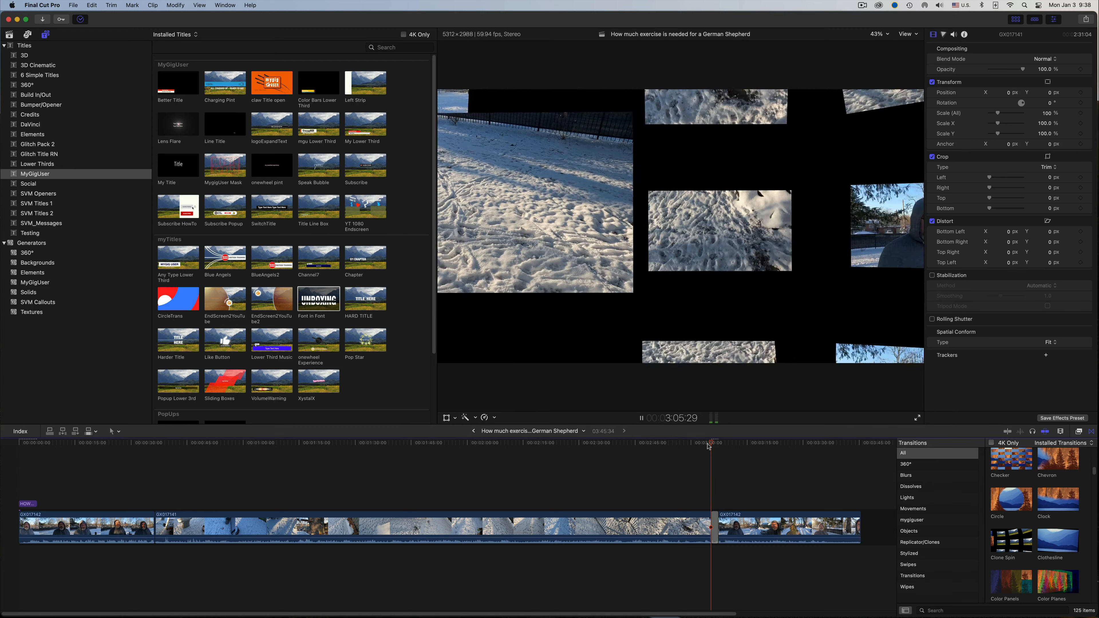
key("space")
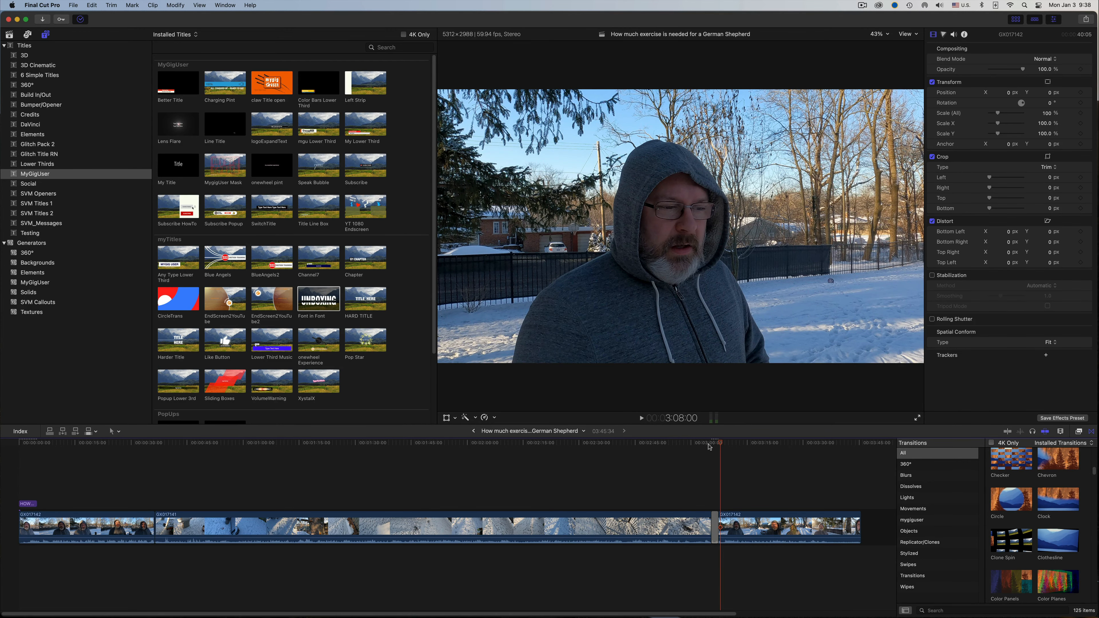
Select the Clone Spin transition and set its image 1 to a frame early in the first GX017142 piece
left_click(715, 445)
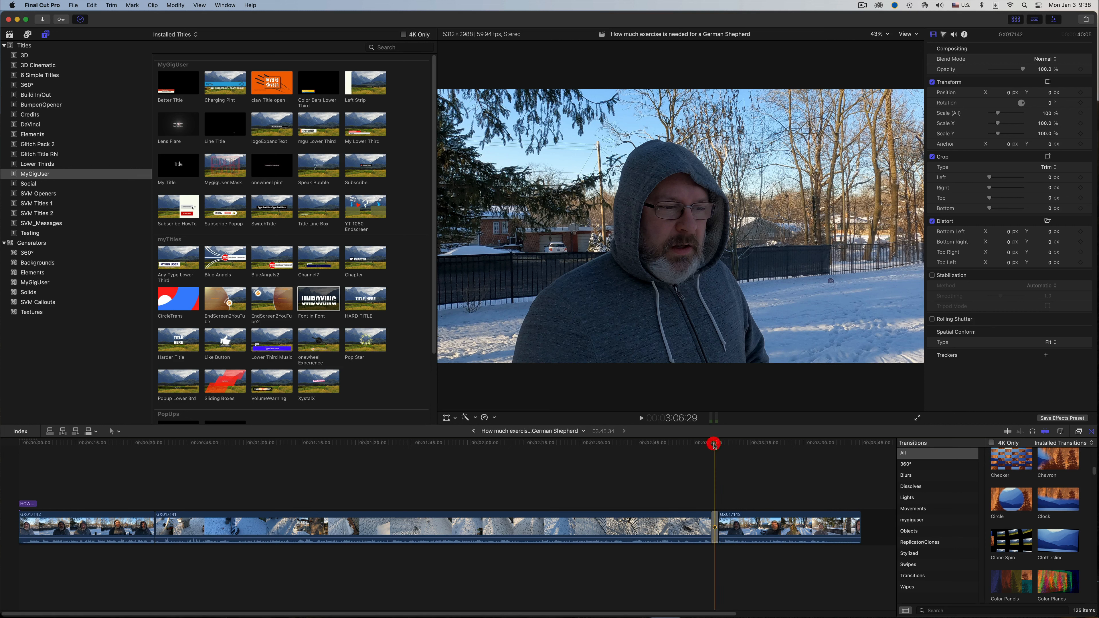
left_click(714, 521)
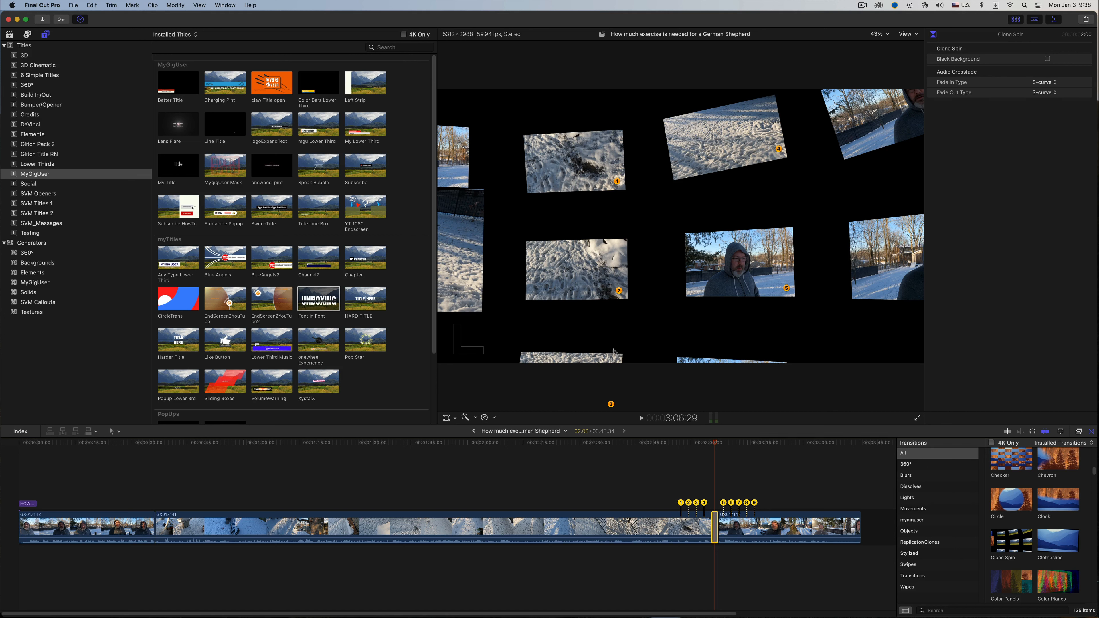
left_click(671, 504)
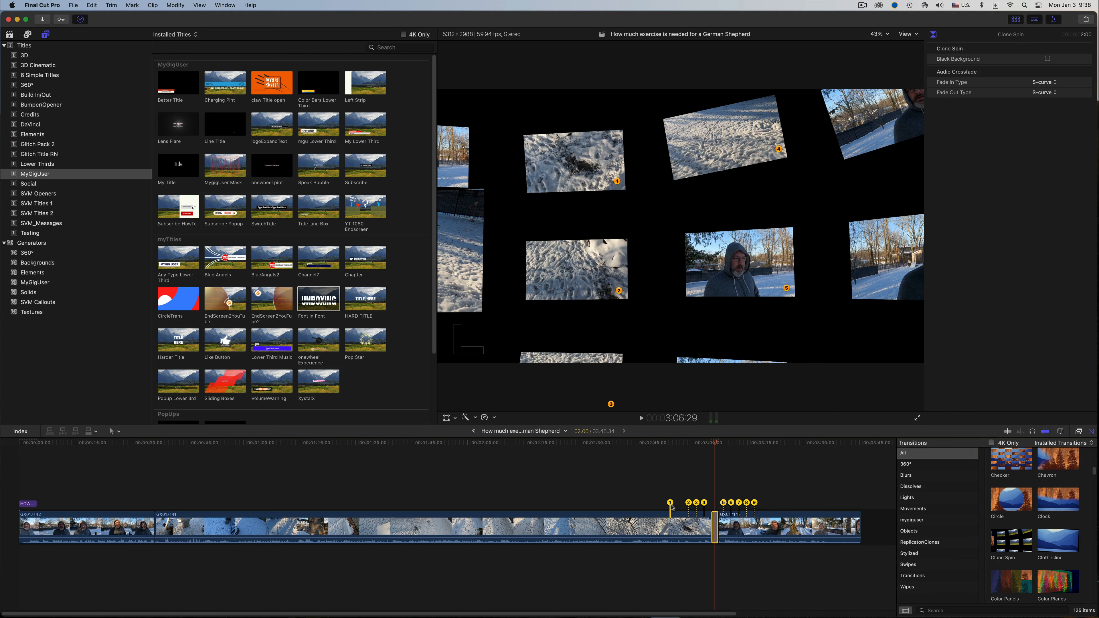
mouse_move(670, 505)
left_mouse_down()
mouse_move(77, 507)
mouse_move(60, 518)
left_mouse_up()
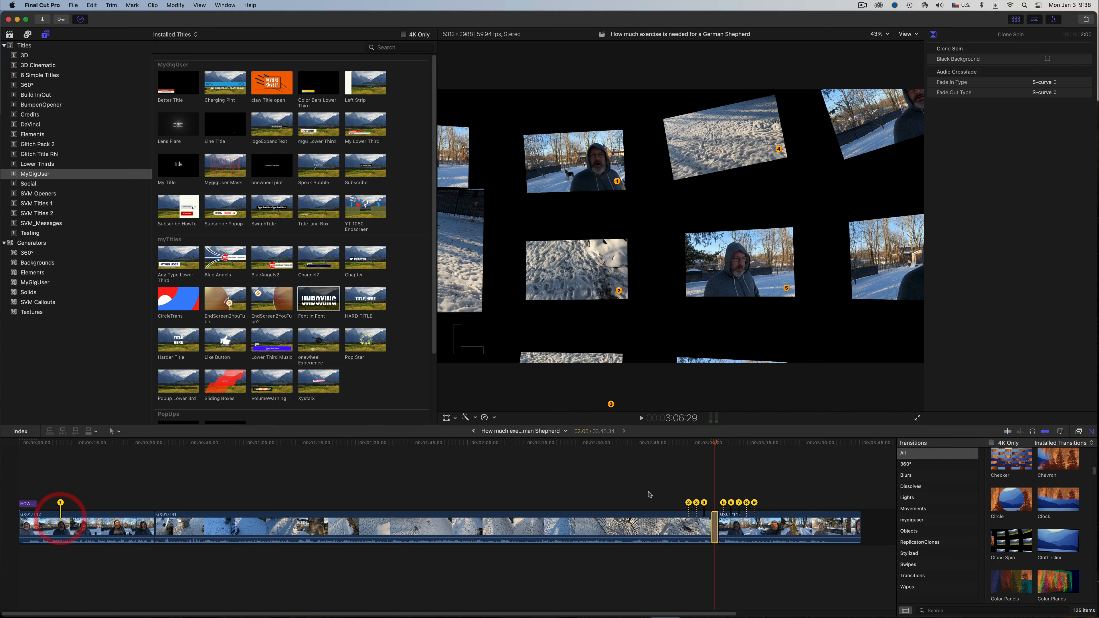
Set the transition's image 2 to the bare-tree frame in the first part of clip GX017141
mouse_move(688, 502)
left_mouse_down()
mouse_move(307, 511)
mouse_move(521, 500)
left_mouse_up()
left_click_drag(684, 503, 299, 516)
left_click(300, 515)
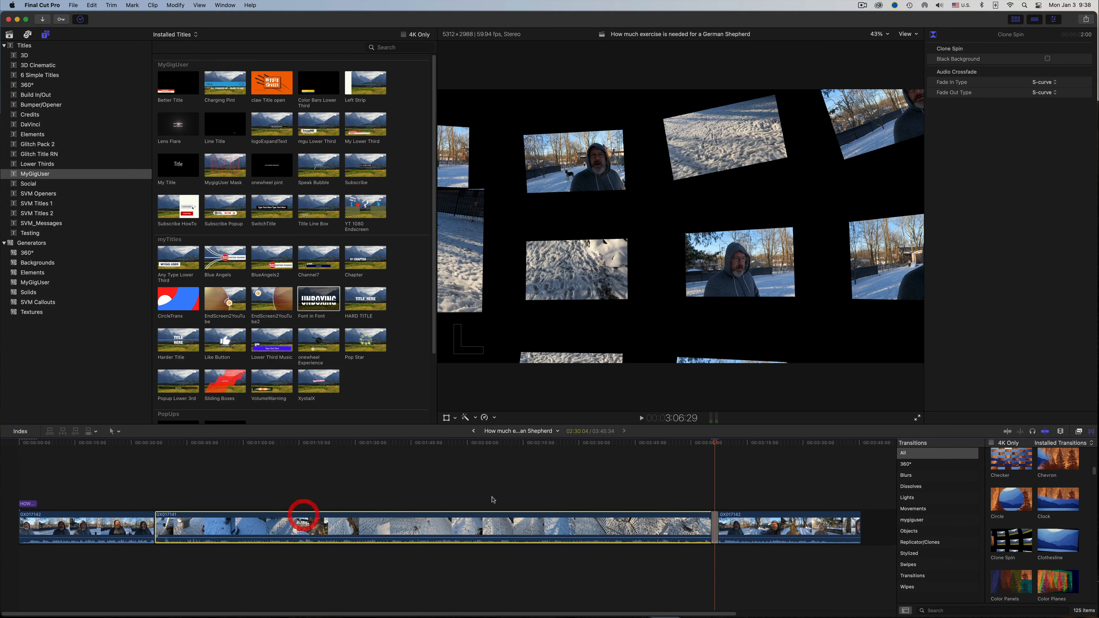
left_click(714, 524)
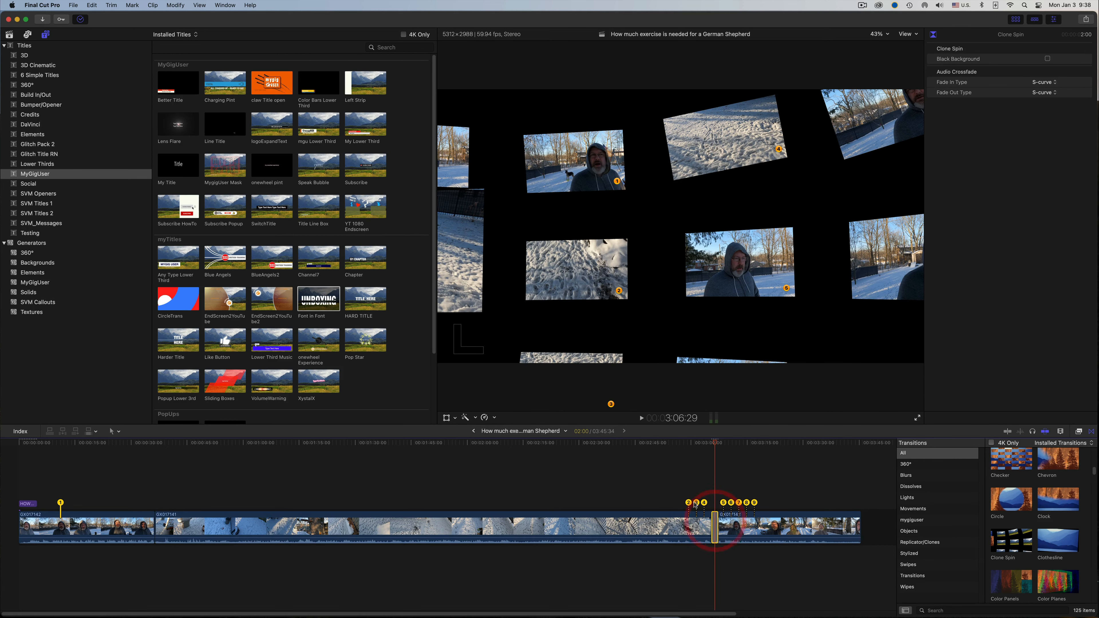
left_click_drag(688, 504, 444, 510)
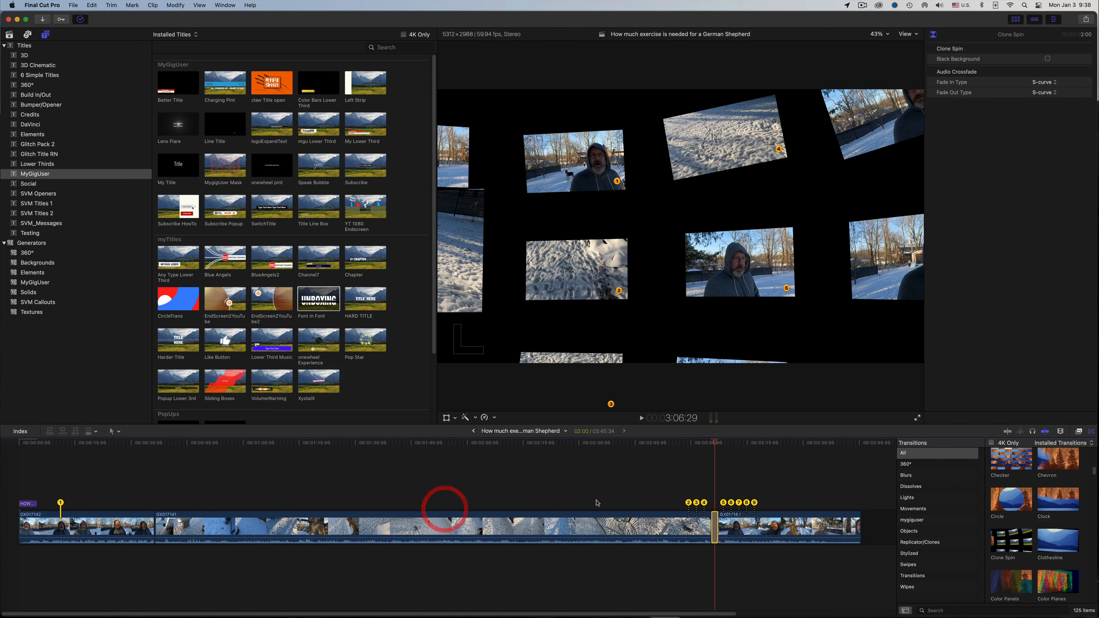
mouse_move(689, 504)
left_mouse_down()
mouse_move(258, 504)
mouse_move(304, 505)
left_mouse_up()
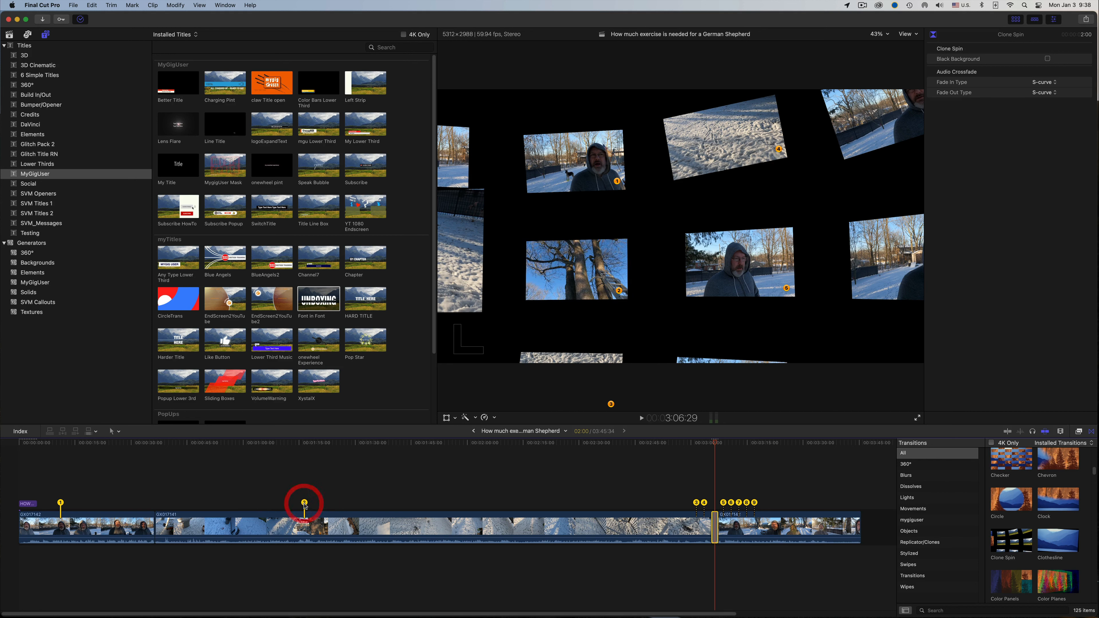
Set the transition's image 3 to a frame late in the first GX017142 piece and image 4 to one past the middle of GX017141
left_click_drag(697, 504, 118, 500)
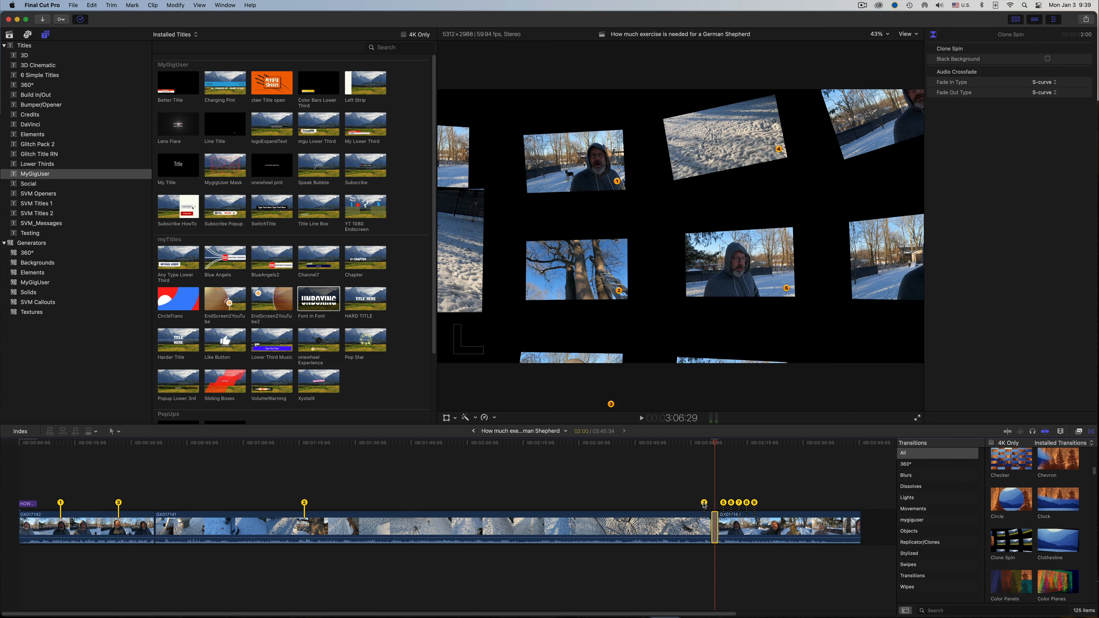
left_click_drag(691, 505, 499, 511)
mouse_move(705, 504)
left_mouse_down()
mouse_move(511, 504)
mouse_move(522, 504)
left_mouse_up()
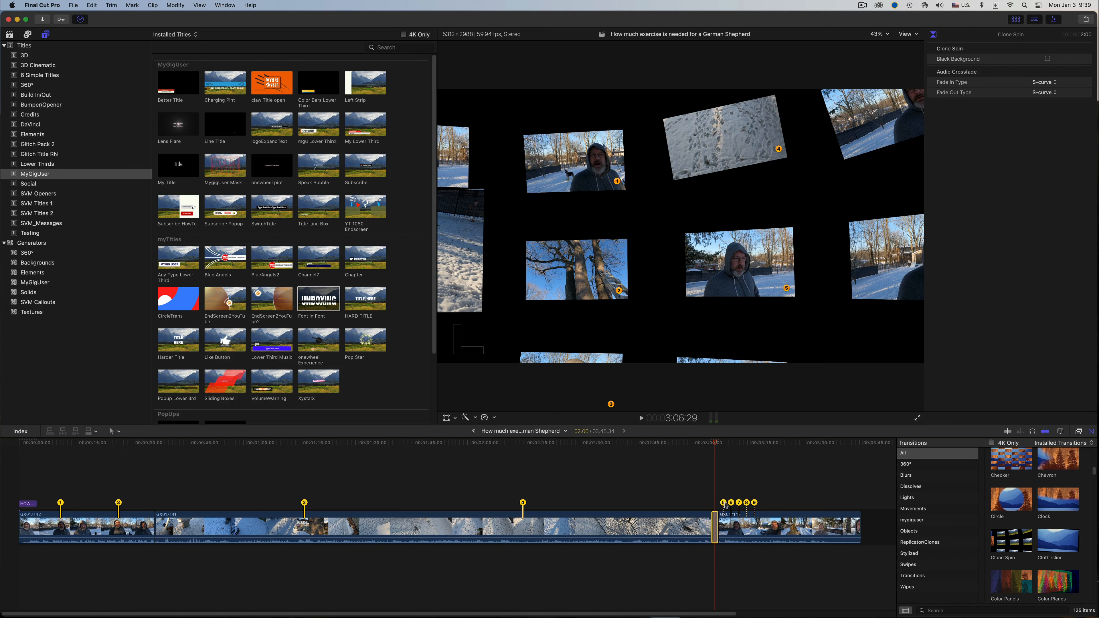
Set the transition's image 5 to a frame in the first GX017142 piece, between the points for images 1 and 3
mouse_move(724, 503)
left_mouse_down()
mouse_move(91, 504)
mouse_move(101, 515)
left_mouse_up()
left_click(707, 503)
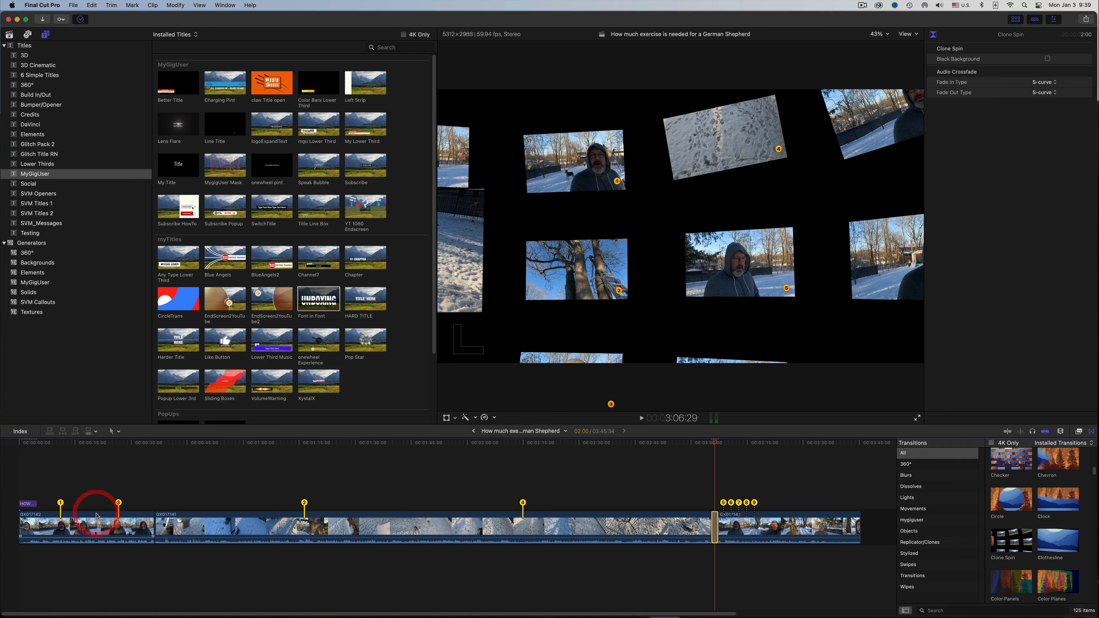
mouse_move(724, 503)
left_mouse_down()
mouse_move(95, 512)
mouse_move(95, 499)
left_mouse_up()
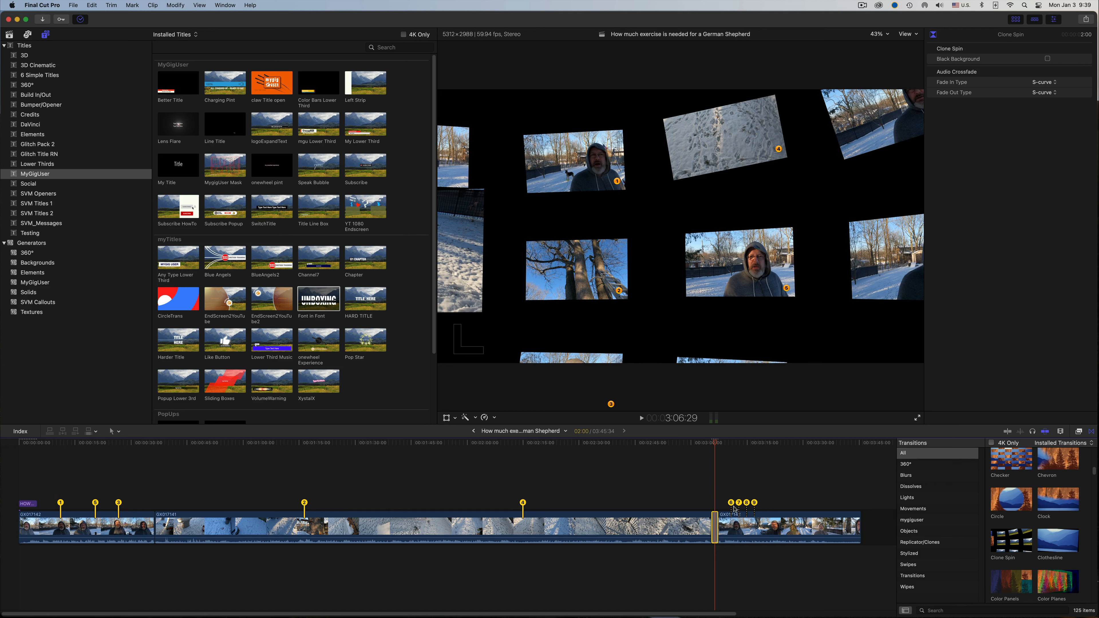
Set the transition's image 6 to a frame late in GX017141 and spread images 7, 8 and 9 across the last GX017142 piece
left_click_drag(757, 504, 830, 509)
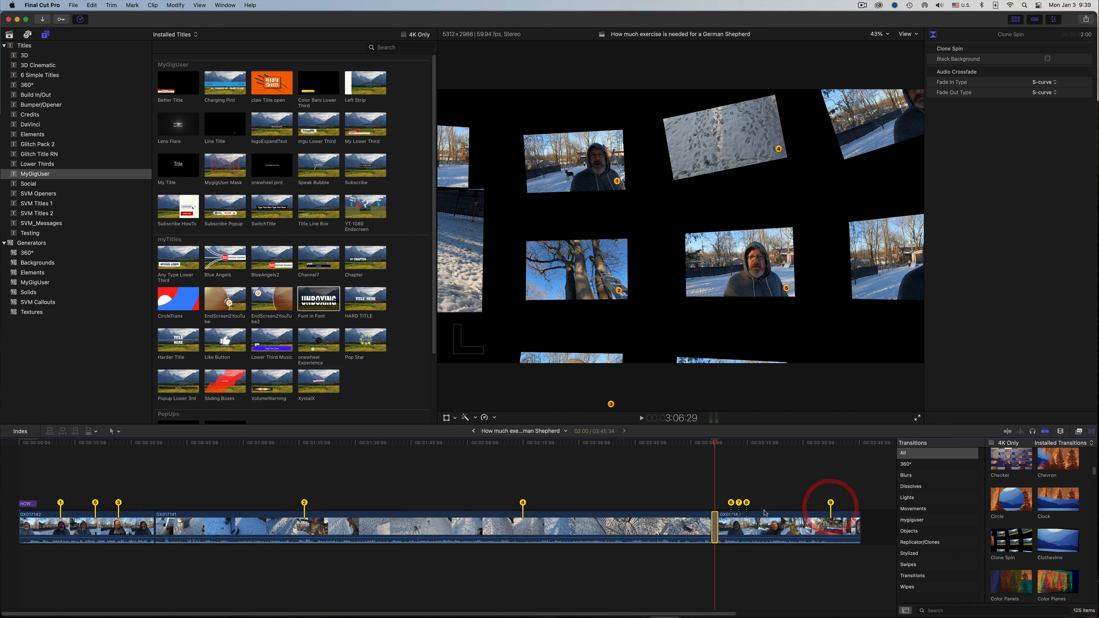
mouse_move(745, 502)
left_mouse_down()
mouse_move(795, 498)
mouse_move(635, 504)
mouse_move(649, 505)
left_mouse_up()
left_click(794, 497)
left_click(761, 504)
left_click(648, 503)
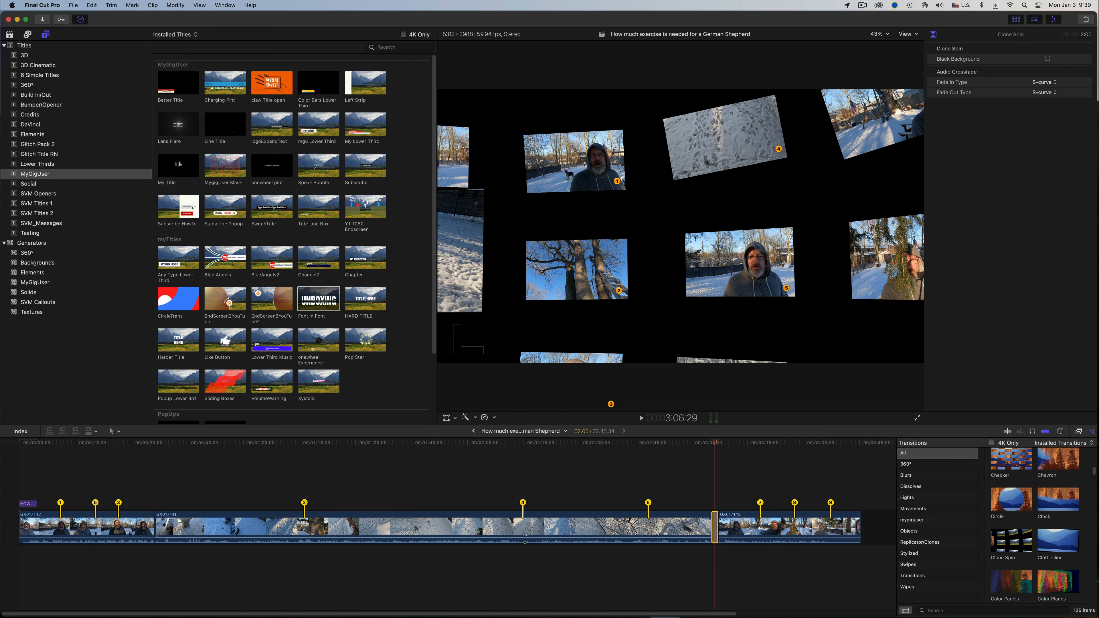
Play back the Clone Spin transition between GX017141 and the last GX017142 piece from just before it
left_click(715, 526)
key("super+equal")
key("super+equal")
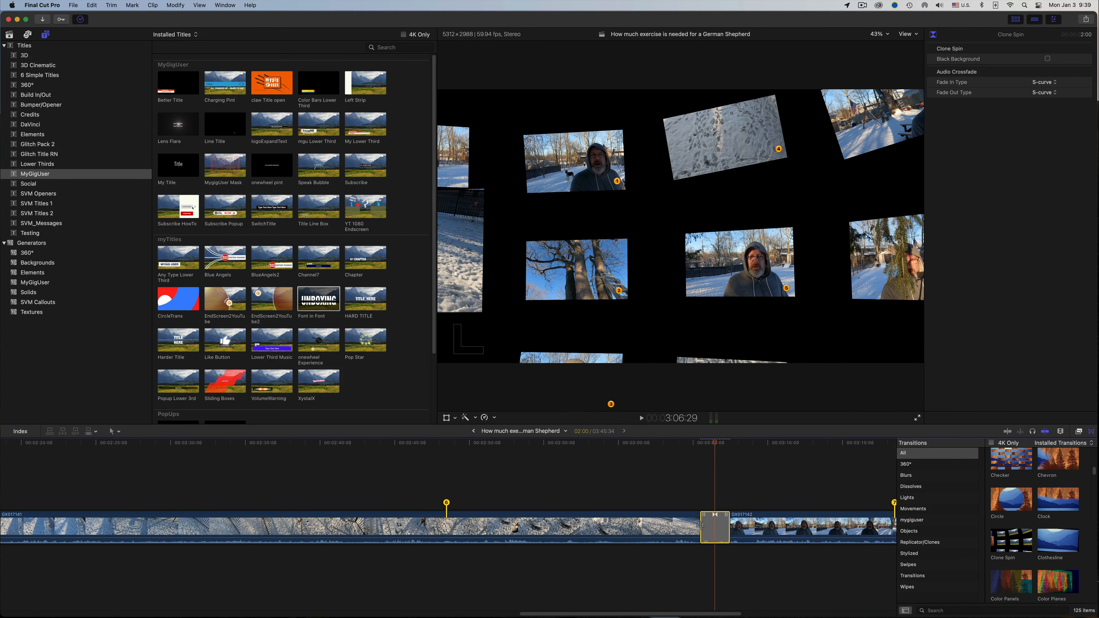
mouse_move(703, 525)
left_mouse_down()
mouse_move(689, 528)
mouse_move(737, 527)
left_mouse_up()
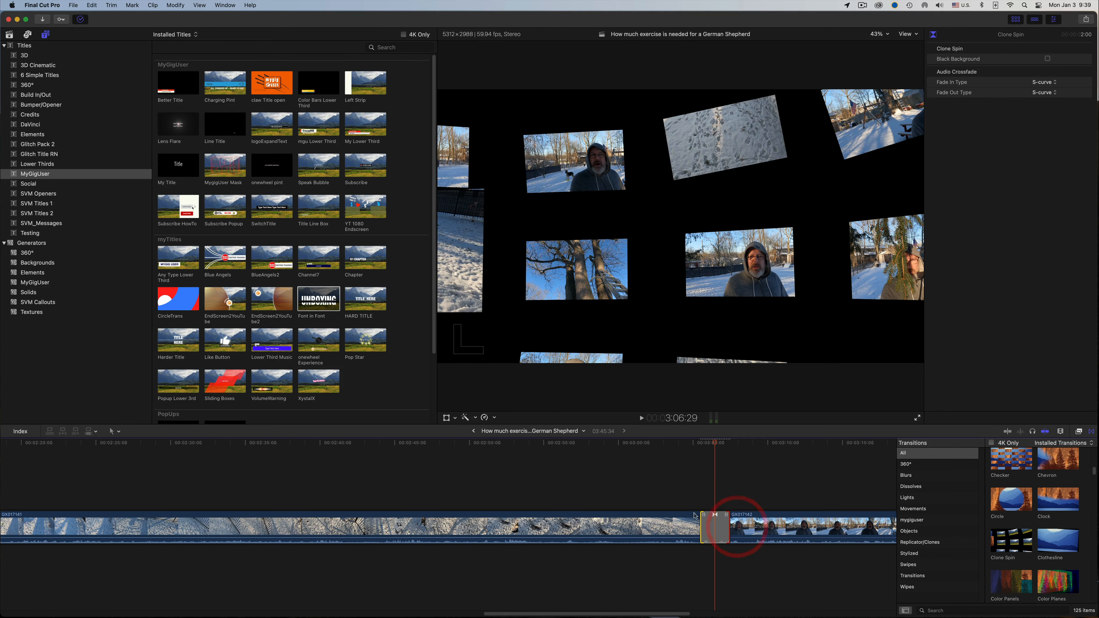
left_click(693, 444)
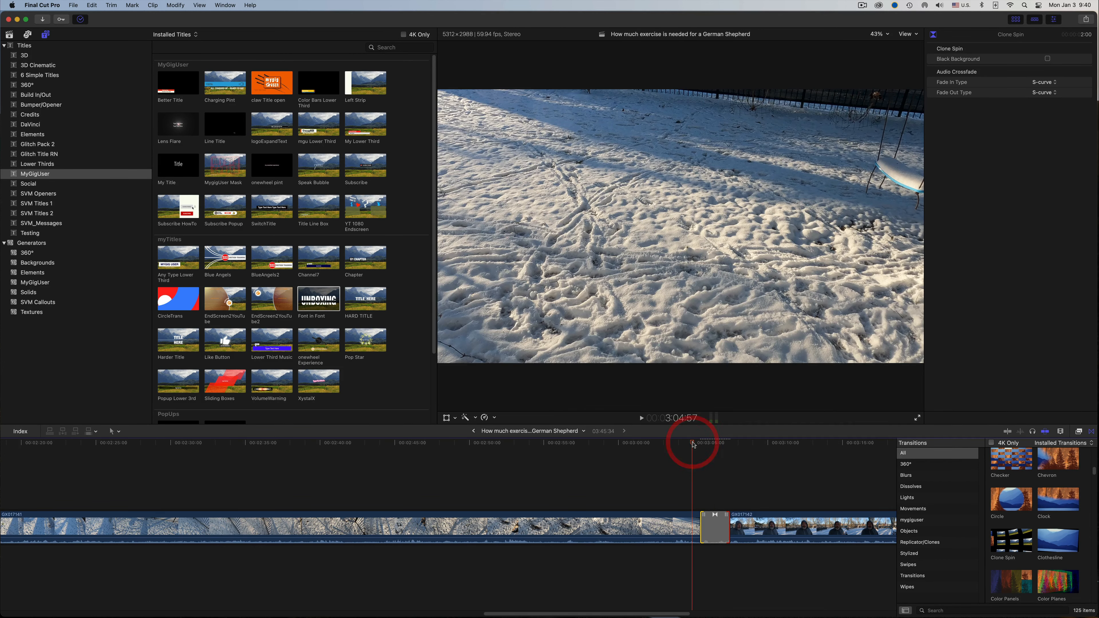
key("space")
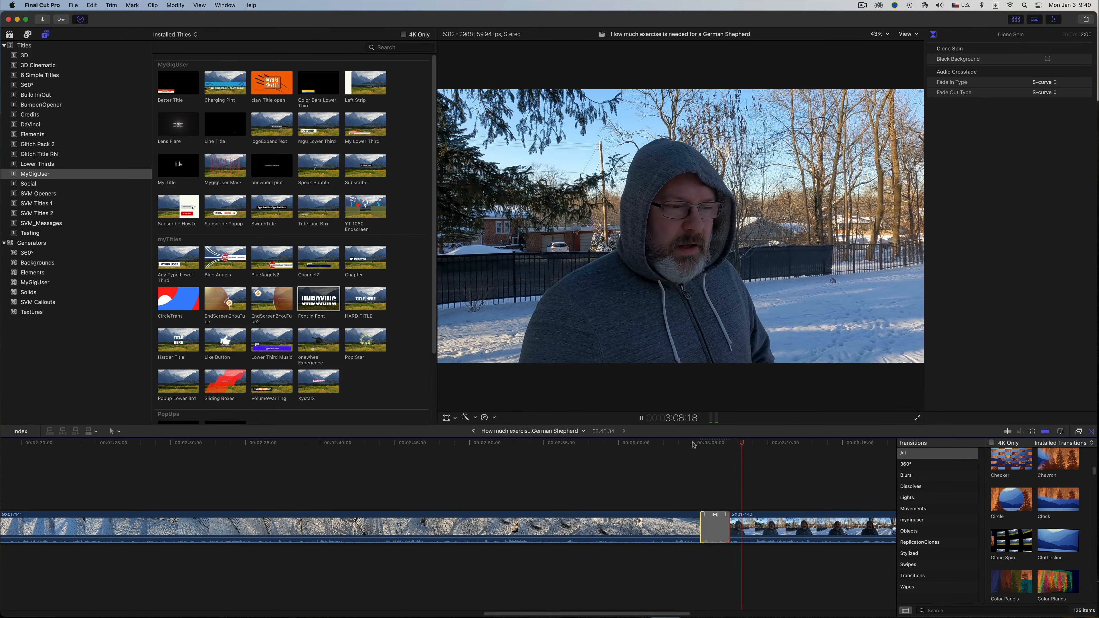
key("space")
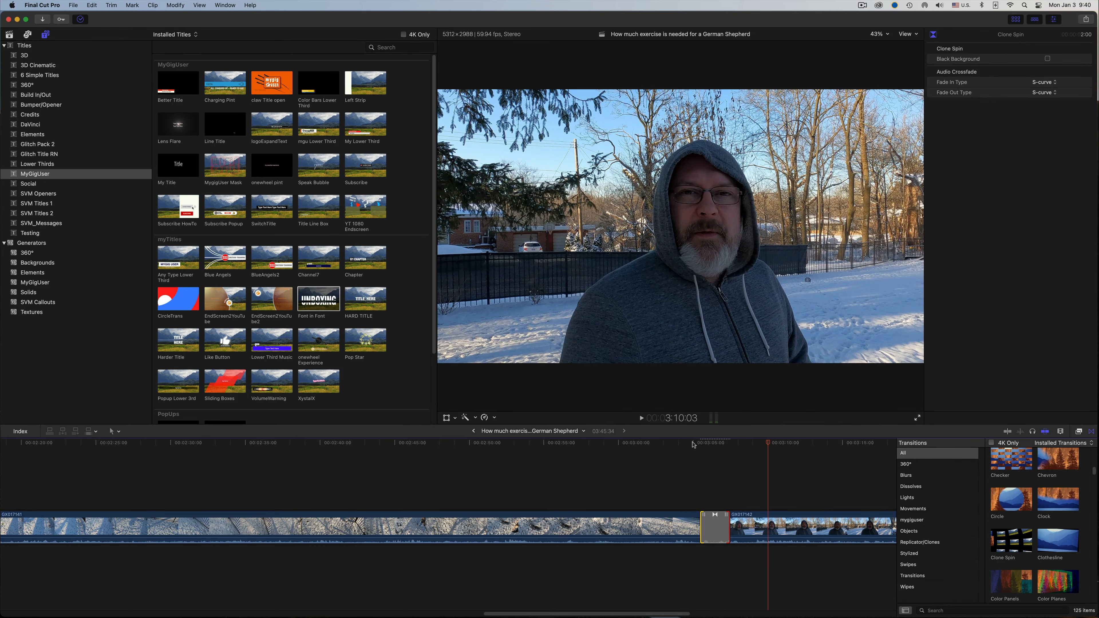
Play parts of the last GX017142 piece to find suitable moments for the like and subscribe titles
key("shift+z")
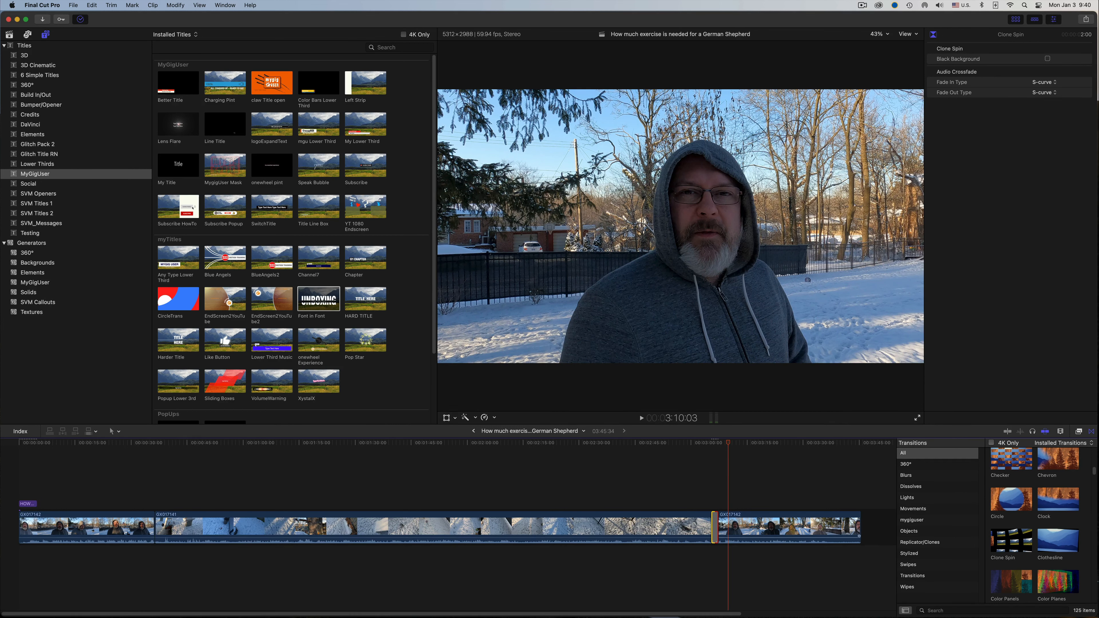
left_click(744, 444)
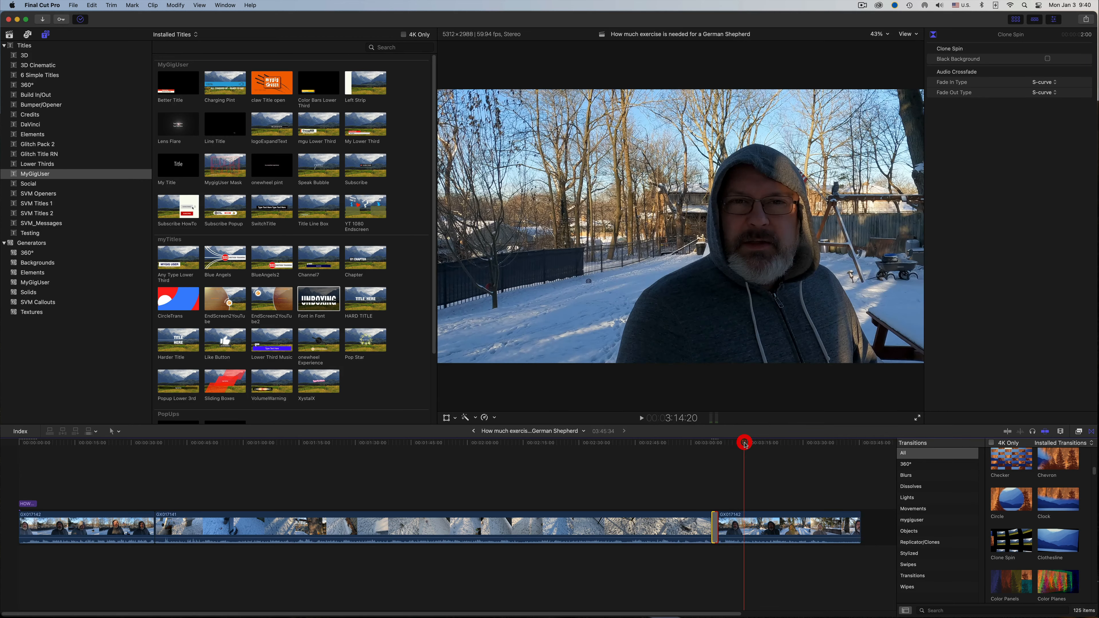
key("space")
left_click(830, 443)
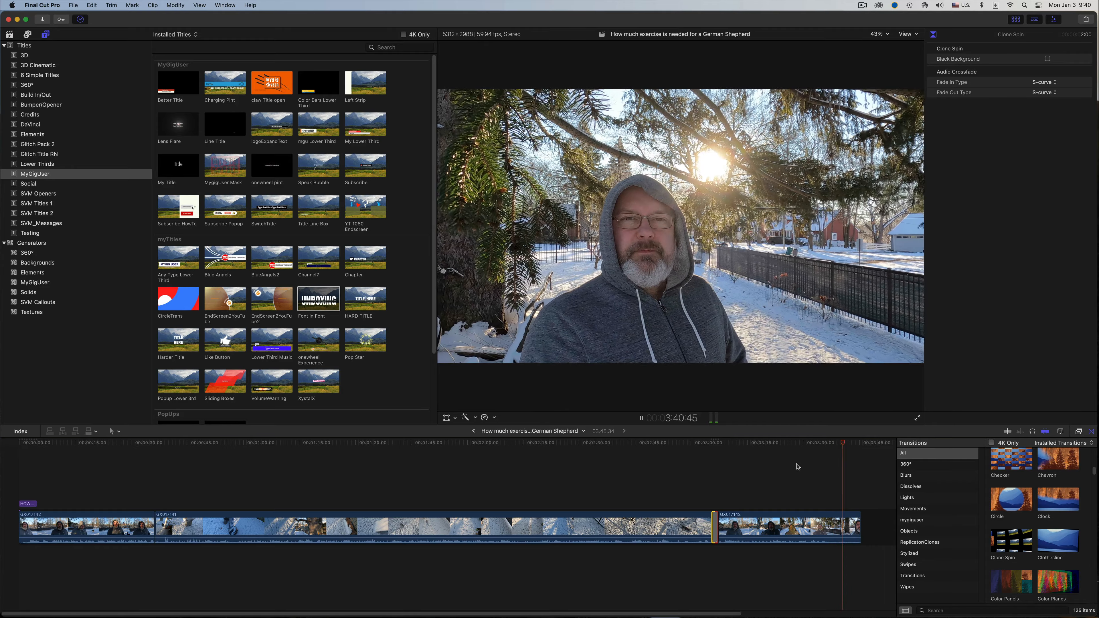
key("space")
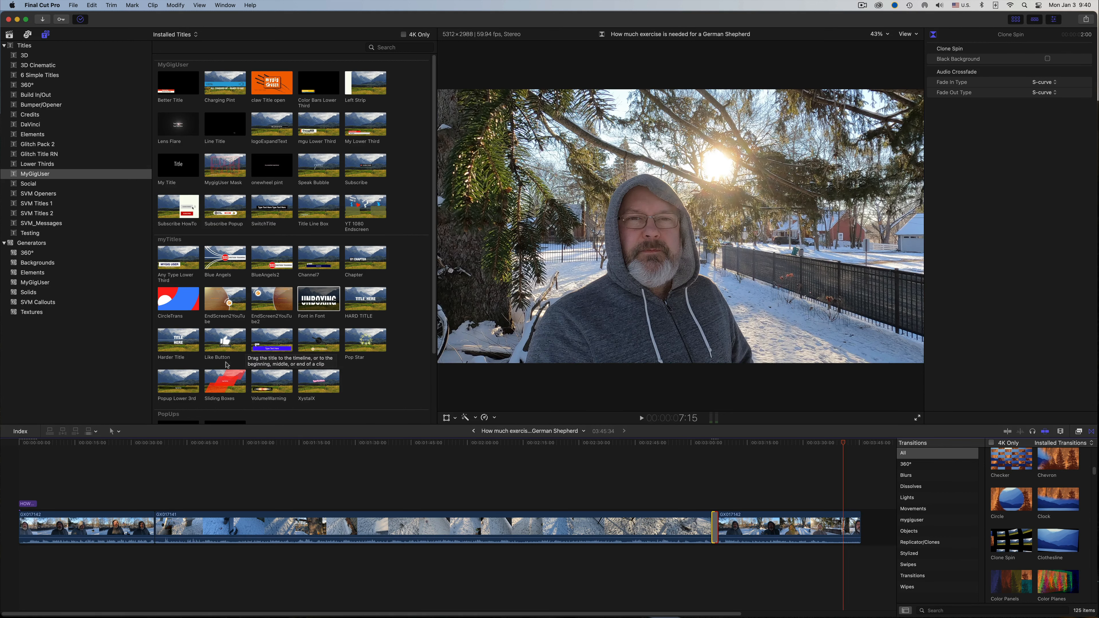
Add the Like Button title above the early part of the last GX017142 piece and preview it
left_click(228, 342)
left_click_drag(227, 342, 738, 479)
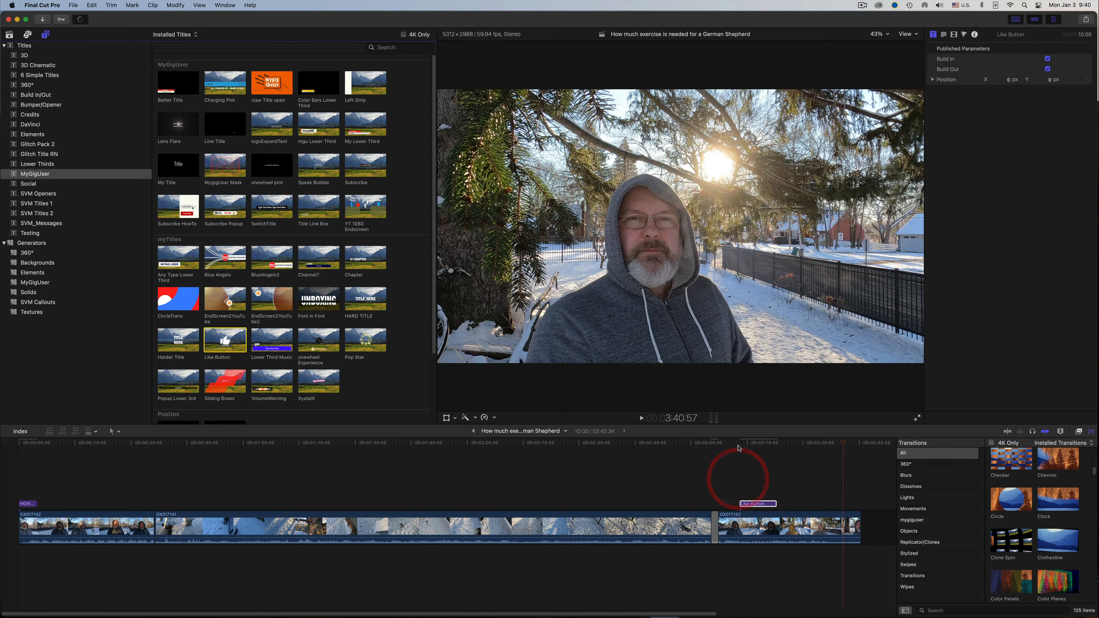
left_click(736, 444)
key("space")
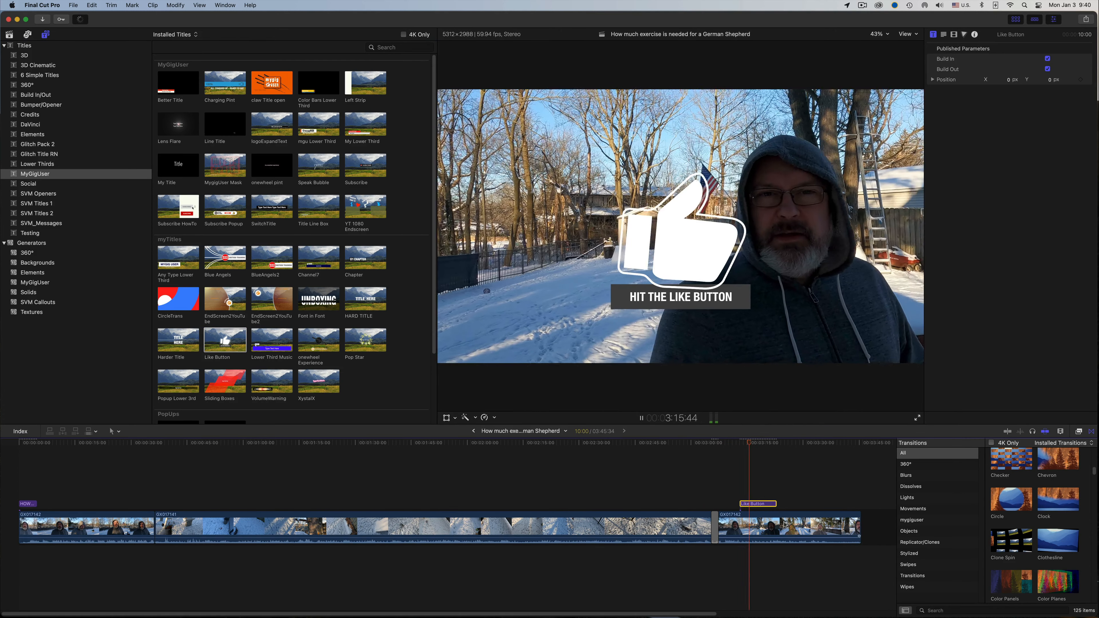
Shift the Like Button graphic away from the man to X -42.5 px and play the title through
key("space")
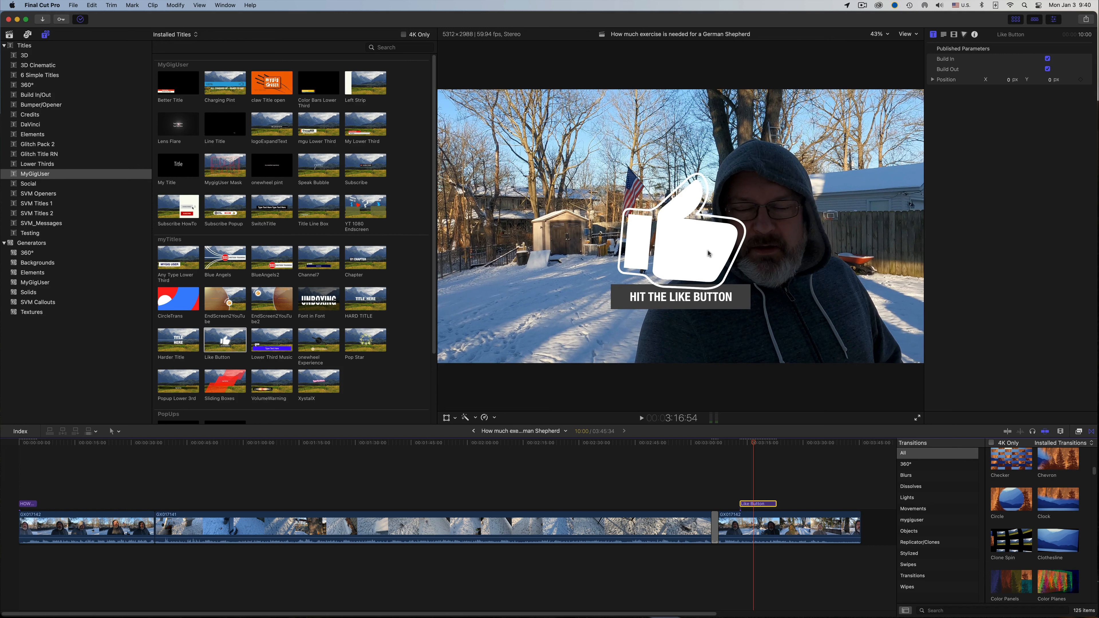
key("space")
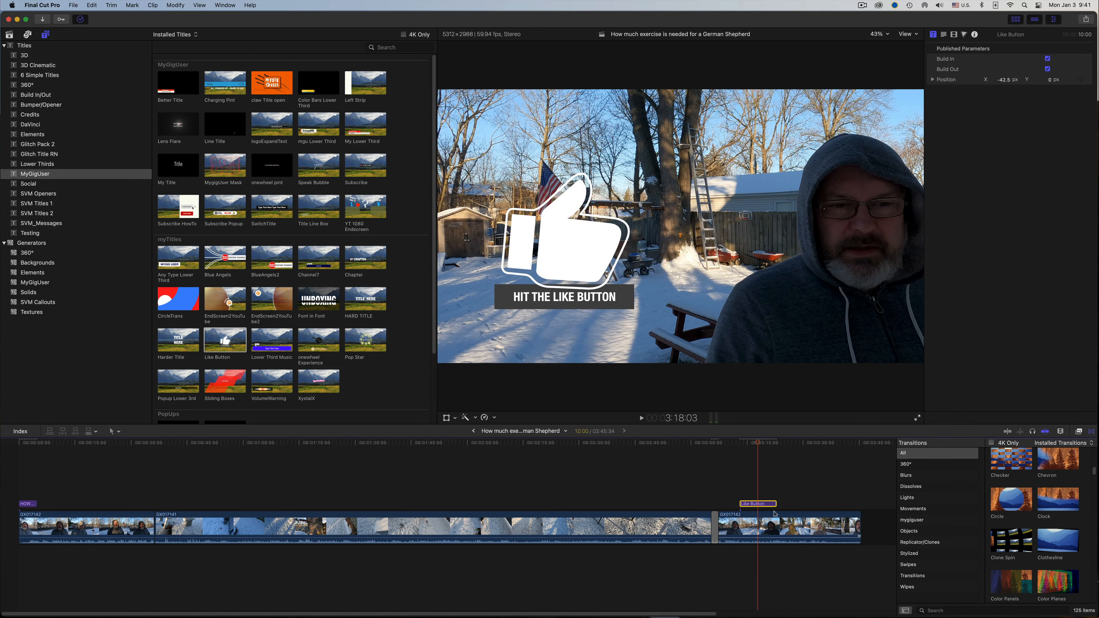
left_click(737, 443)
key("space")
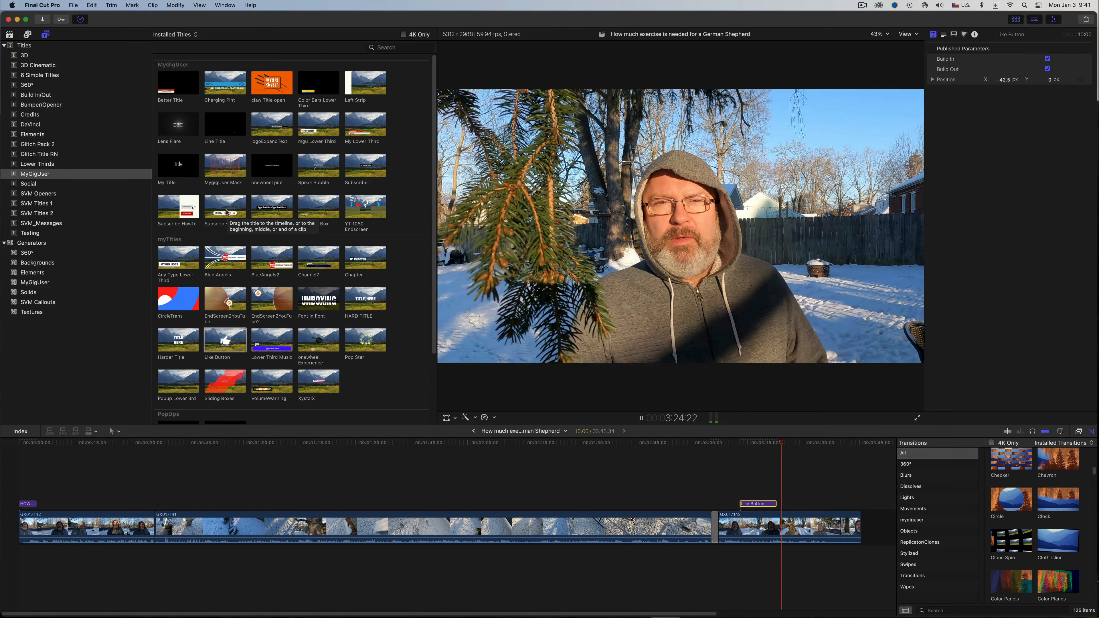
key("space")
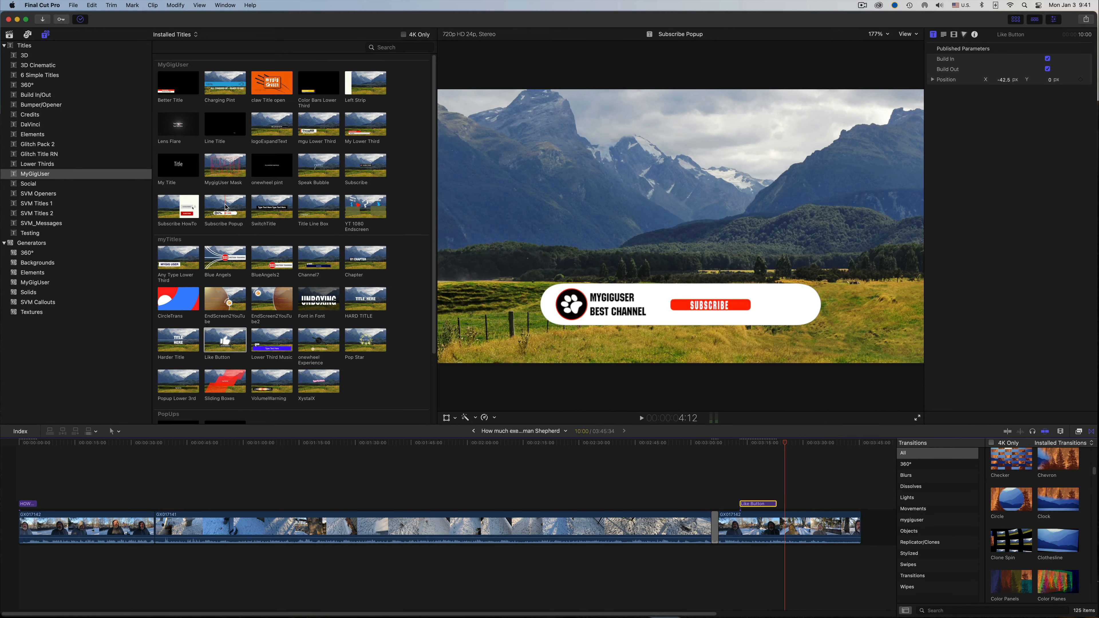
Add the Subscribe Popup title near the end of the last GX017142 piece, at about 3:32, and play it back
left_click_drag(225, 207, 814, 503)
left_click(810, 442)
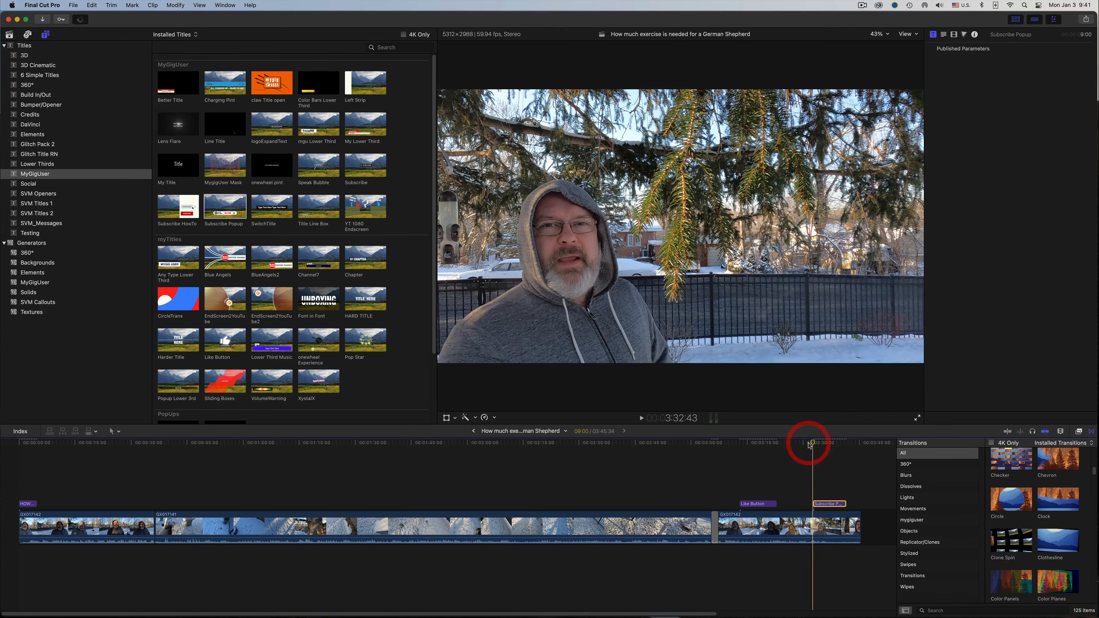
key("space")
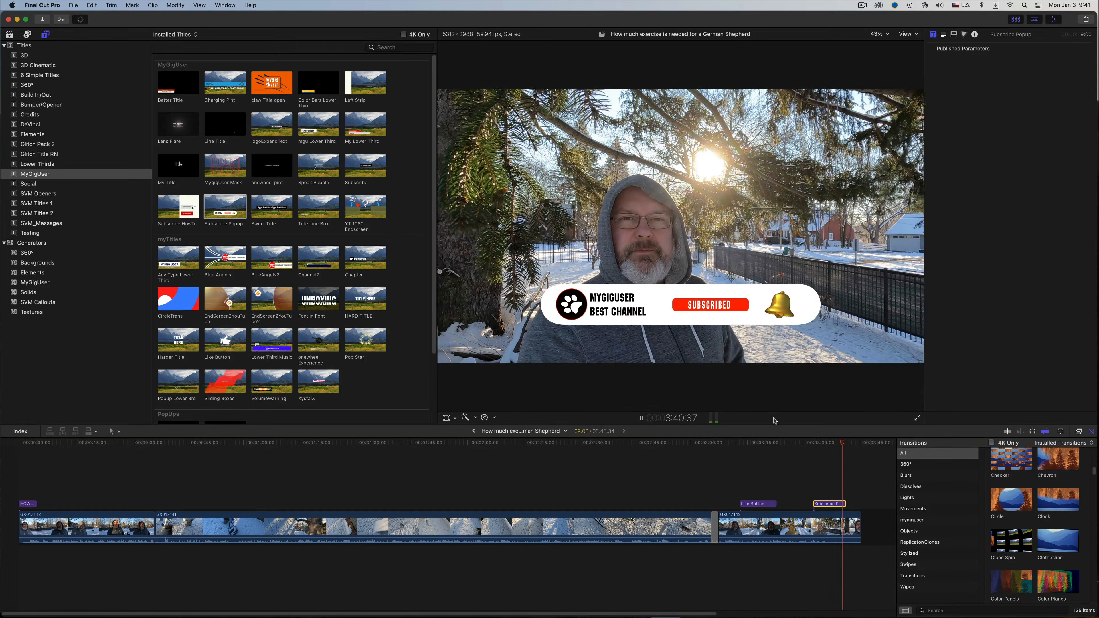
key("space")
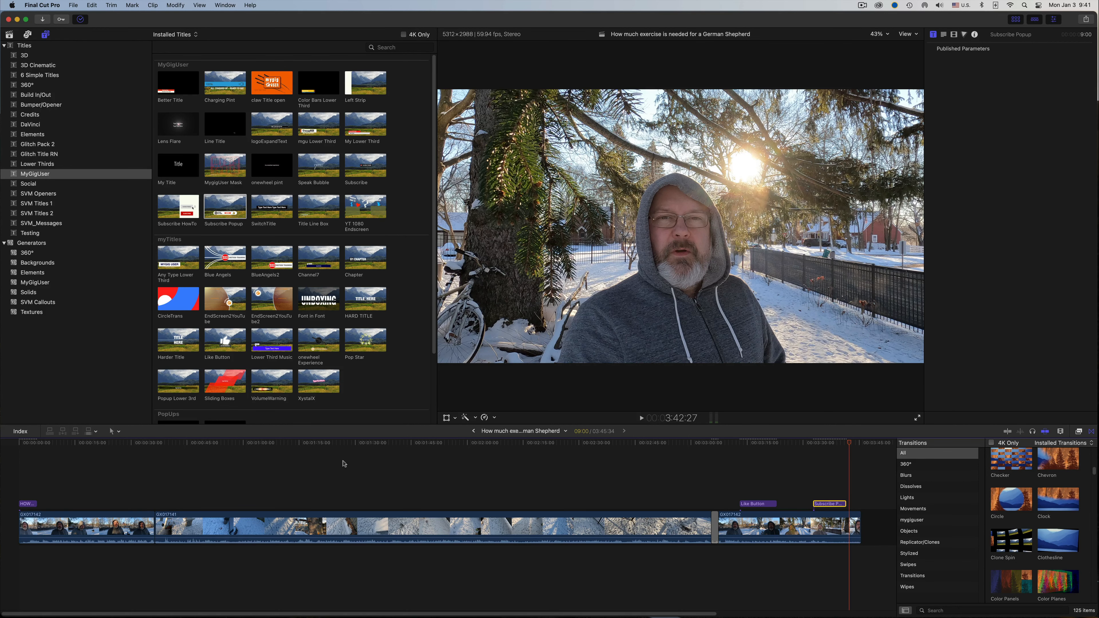
Add the XystalX title over the start of GX017141 at 40:21 and set its text to "Check out the footprints!"
left_click_drag(605, 440, 167, 466)
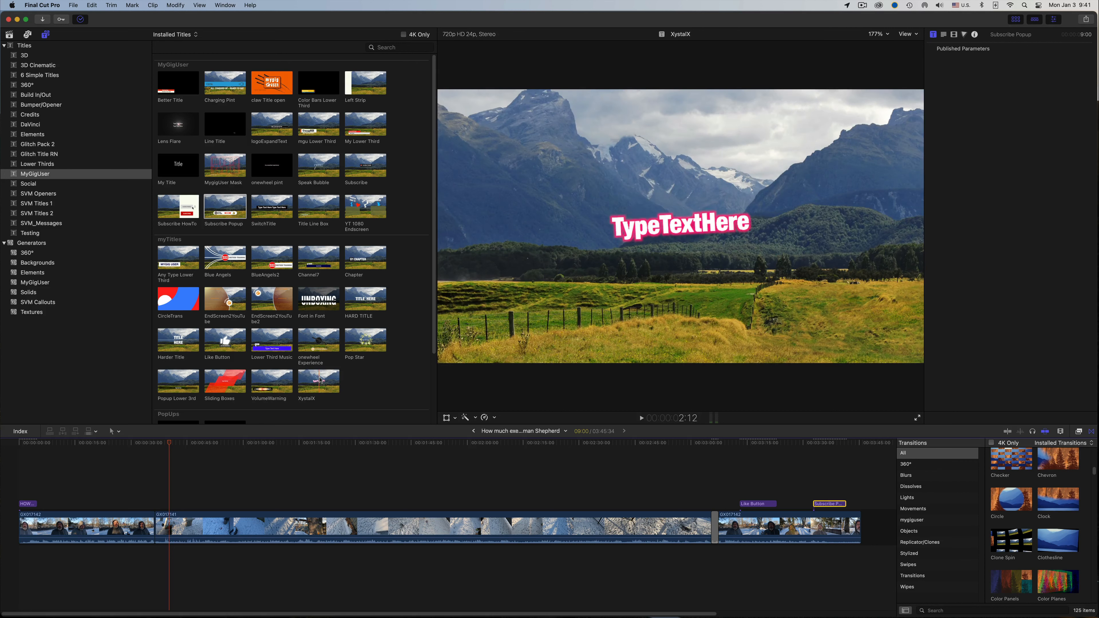
left_click_drag(320, 380, 167, 488)
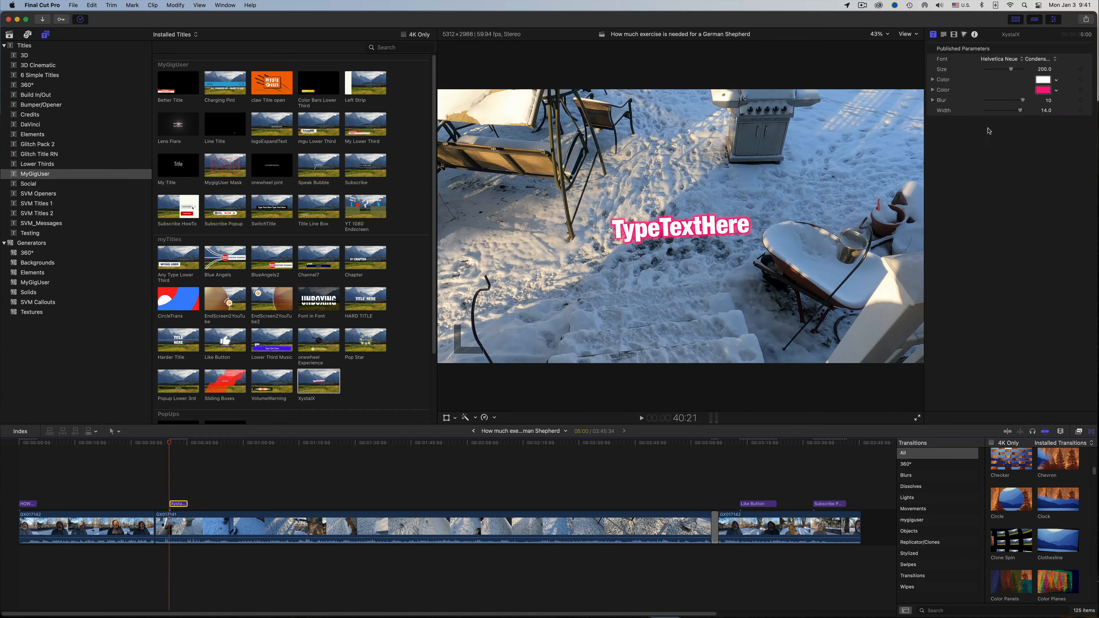
double_click(687, 228)
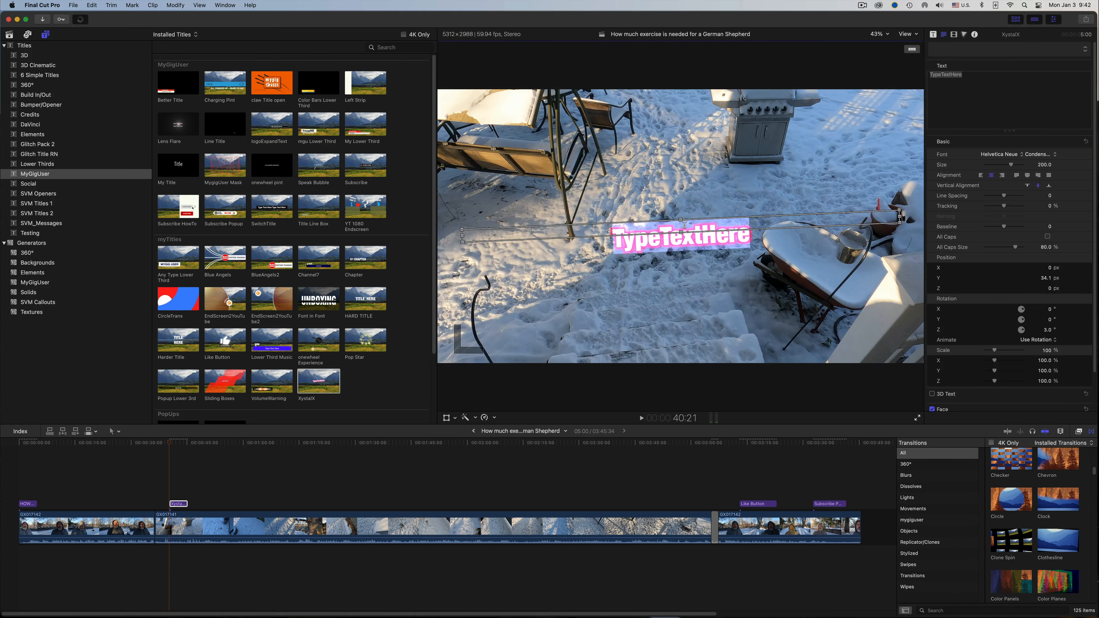
type("Chec")
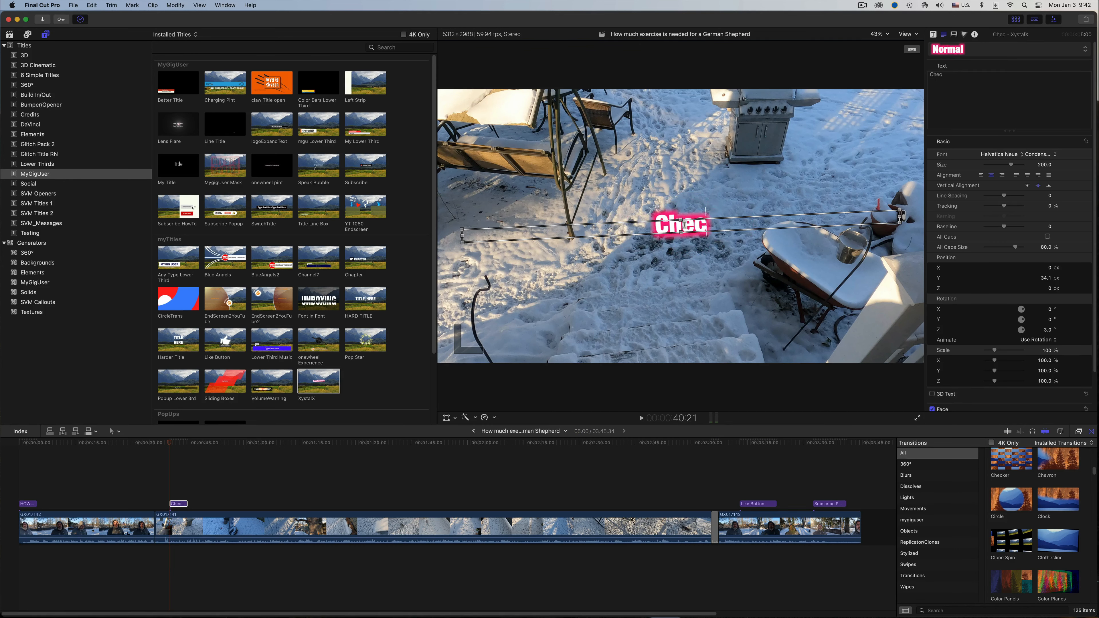
type("k out th")
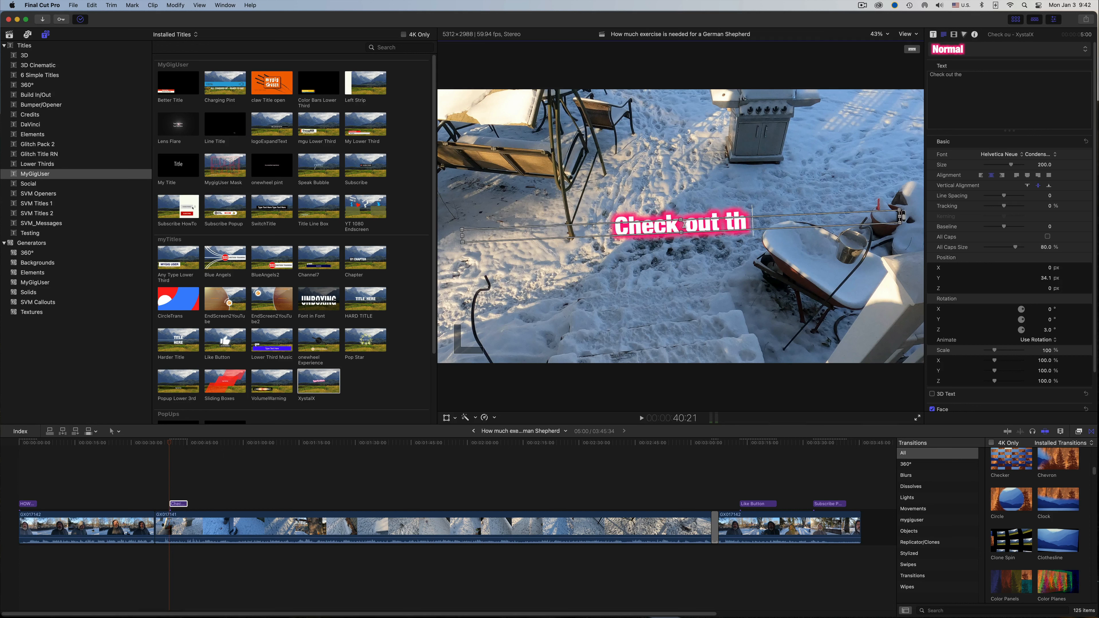
type("e foot")
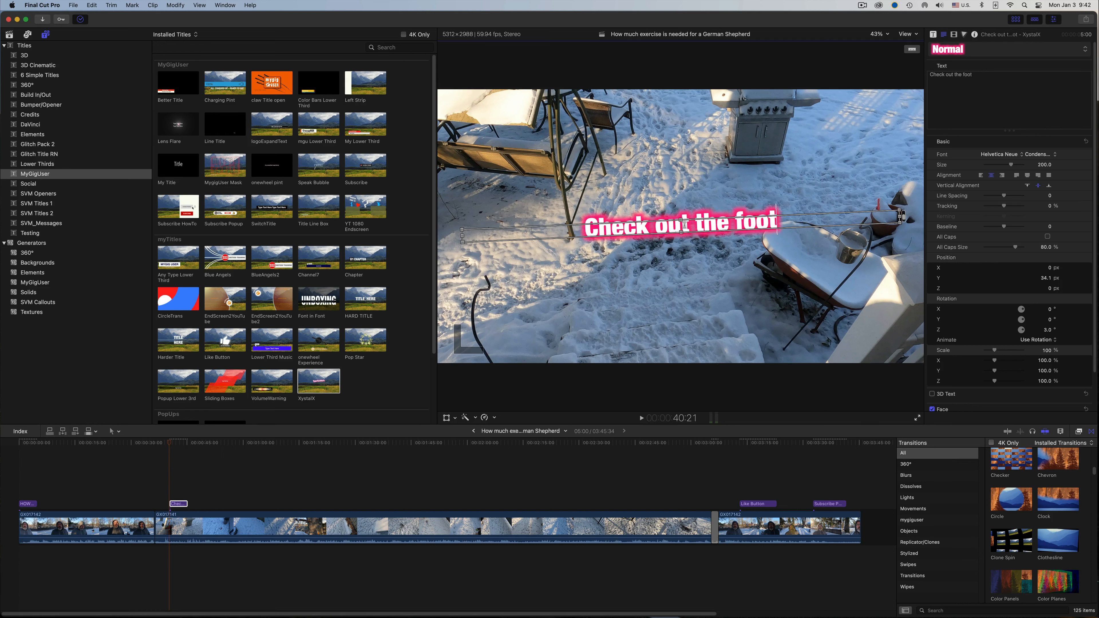
type("prints!")
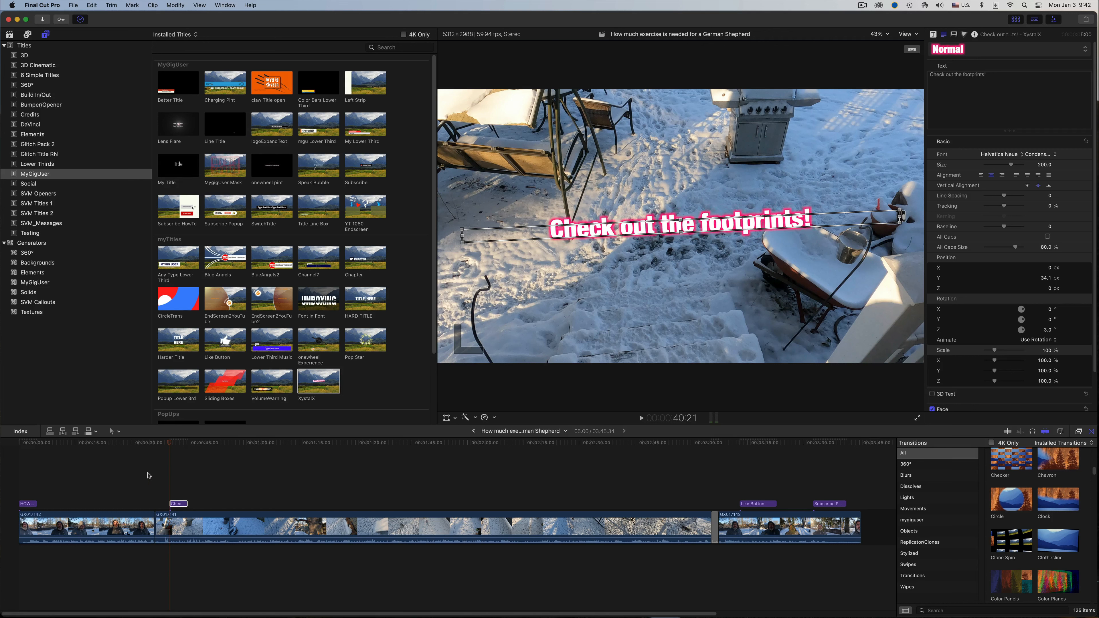
Play back the footprints title and review GX017141 up to just before the bare-tree shot
left_click(163, 442)
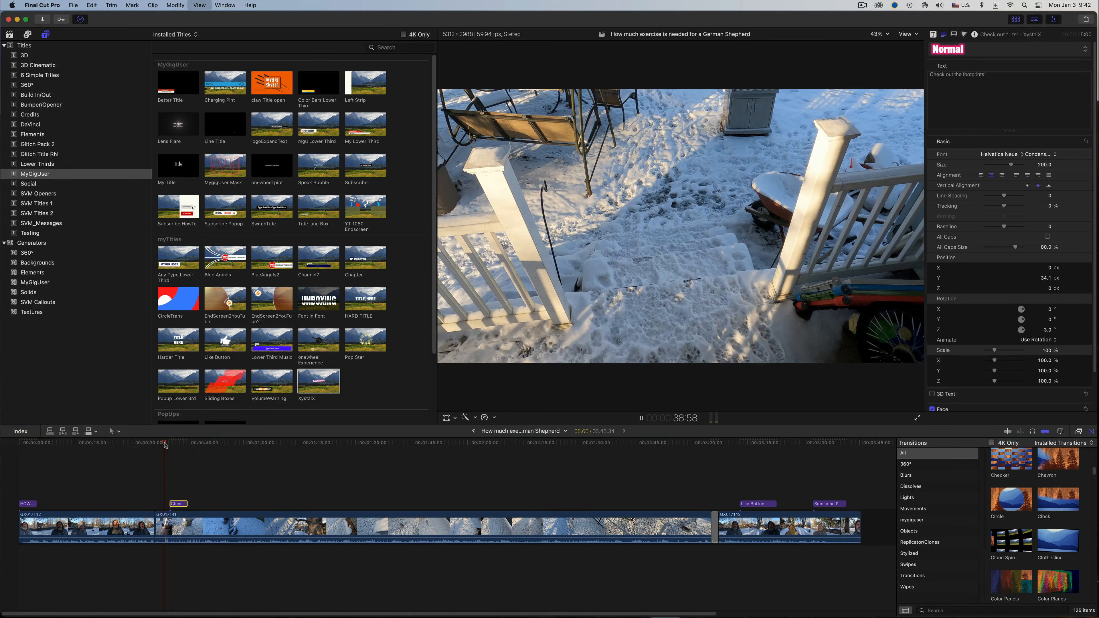
key("space")
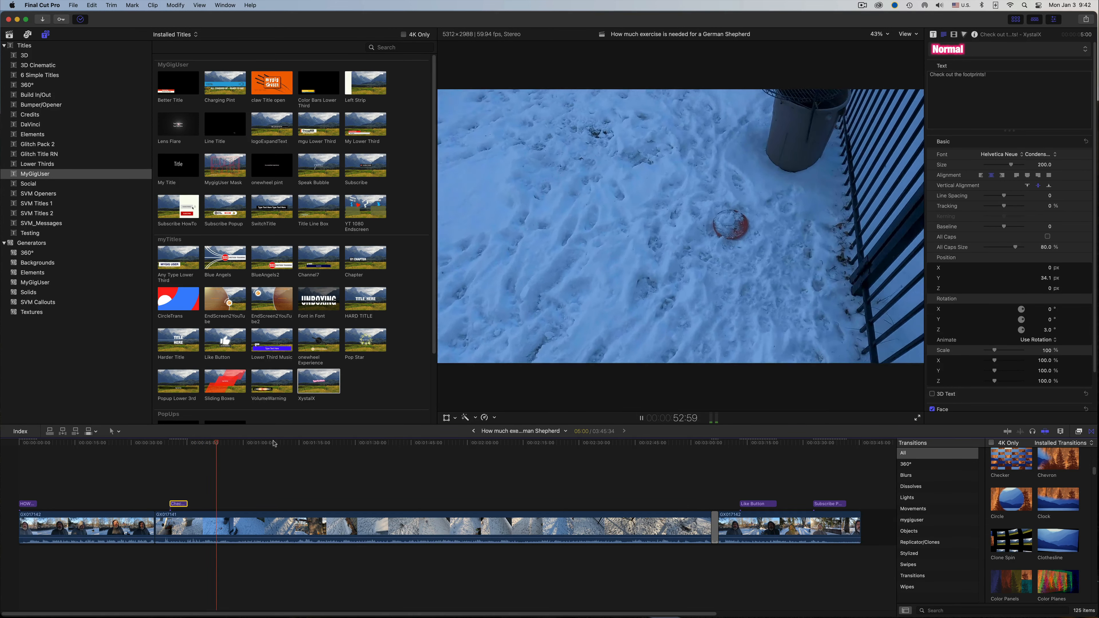
left_click(276, 442)
key("space")
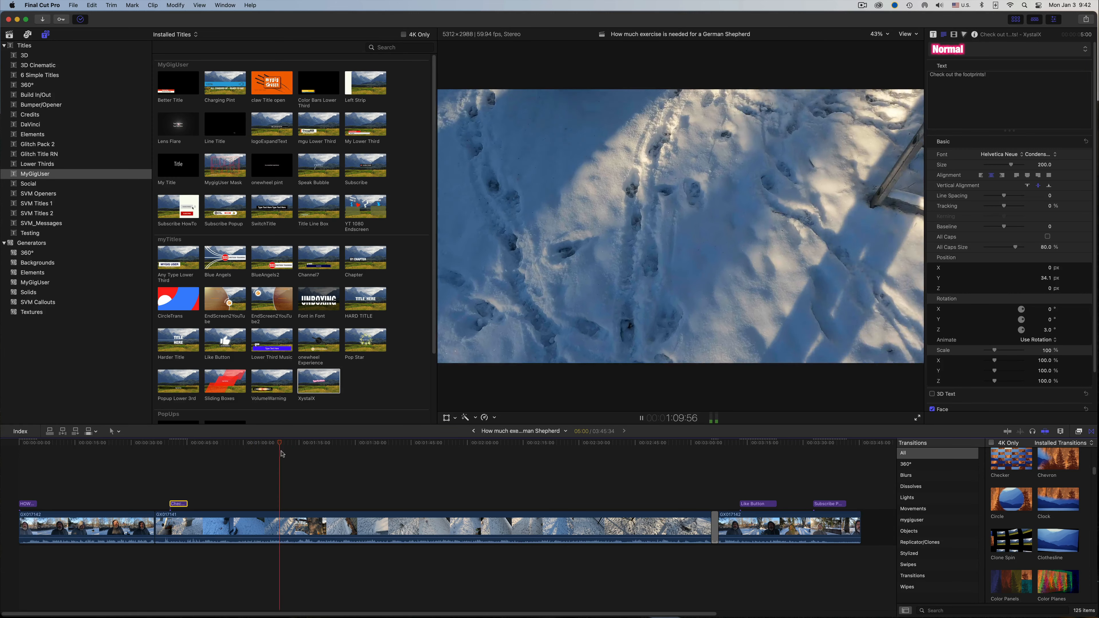
key("space")
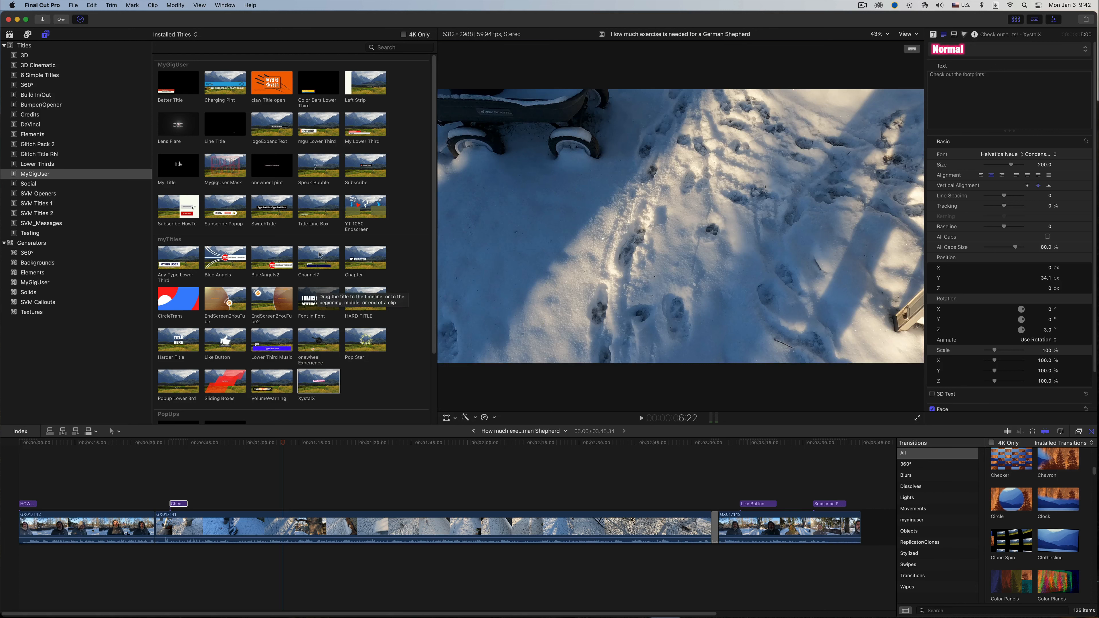
Add the Lower Third Music title above the bare-tree shot in GX017141 and preview it
left_click_drag(271, 341, 285, 498)
left_click(284, 443)
key("space")
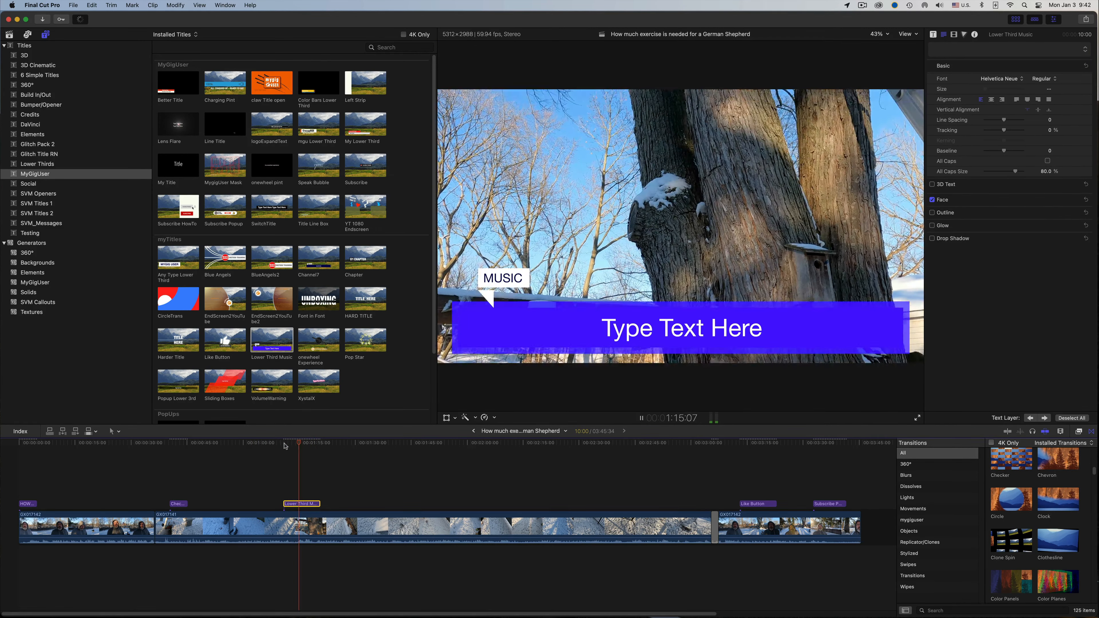
key("space")
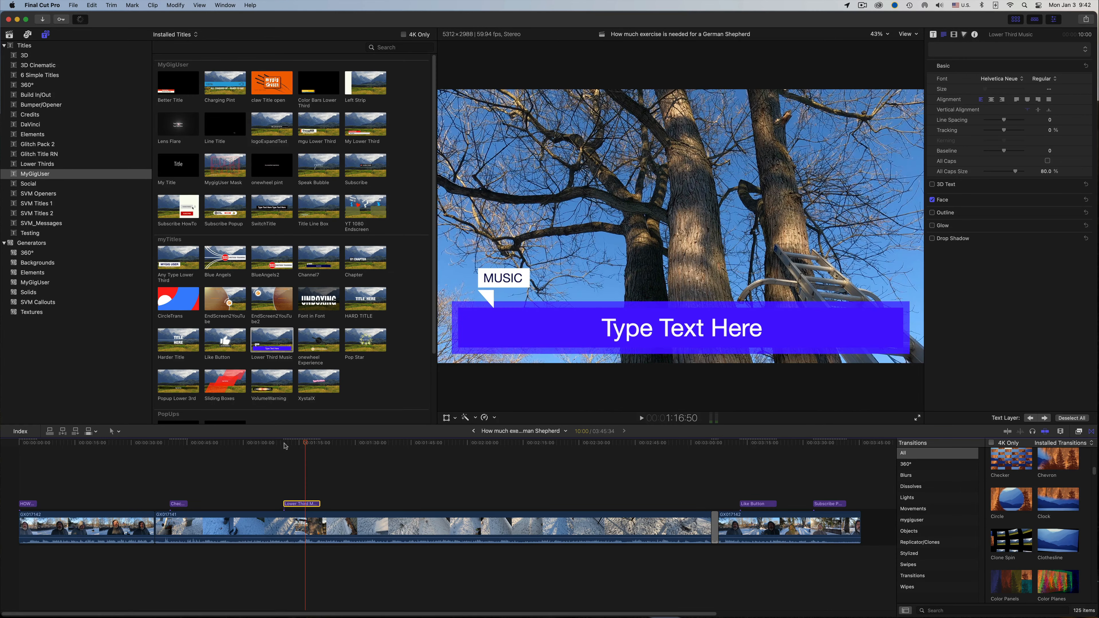
Set the bare-tree Lower Third Music title's bubble text to "TREE" and its main text to "Squirrels live here ..."
double_click(508, 279)
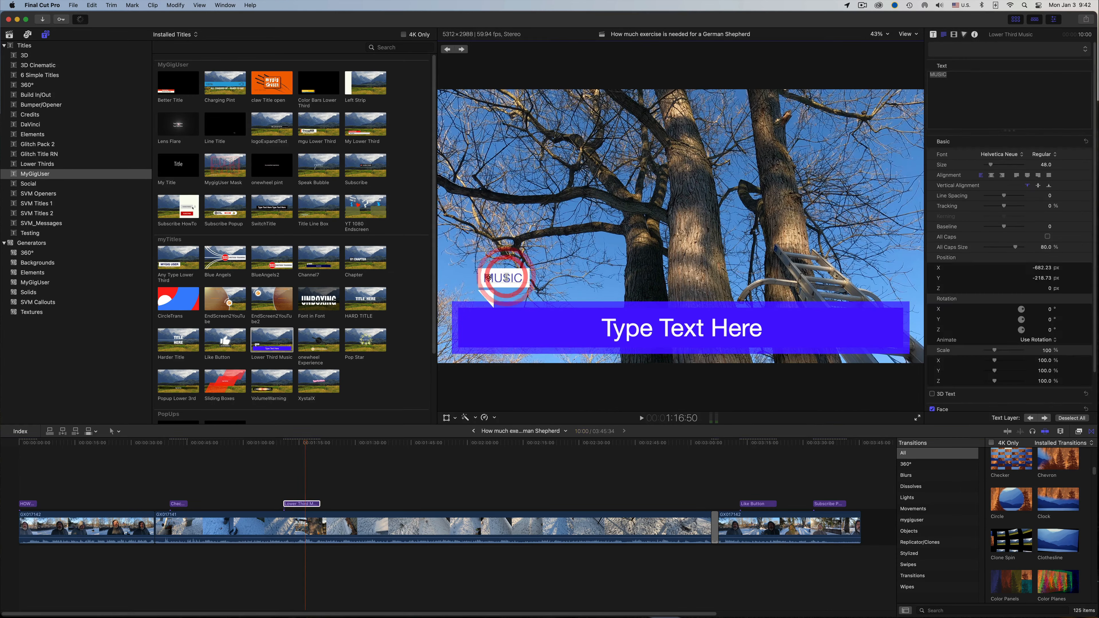
type("TREE")
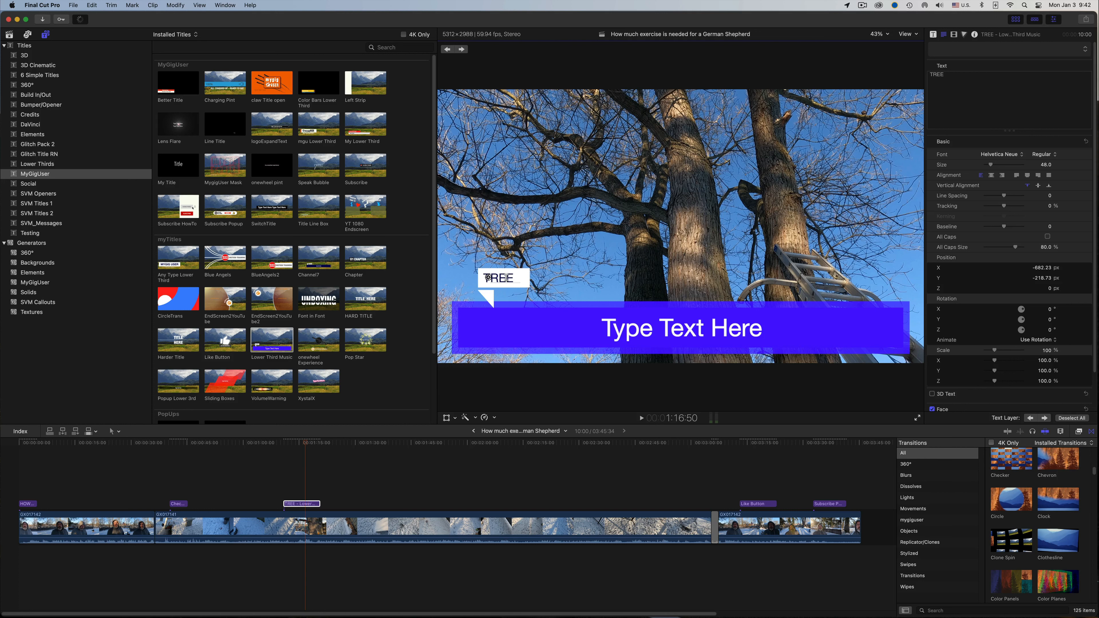
left_click(630, 325)
double_click(630, 324)
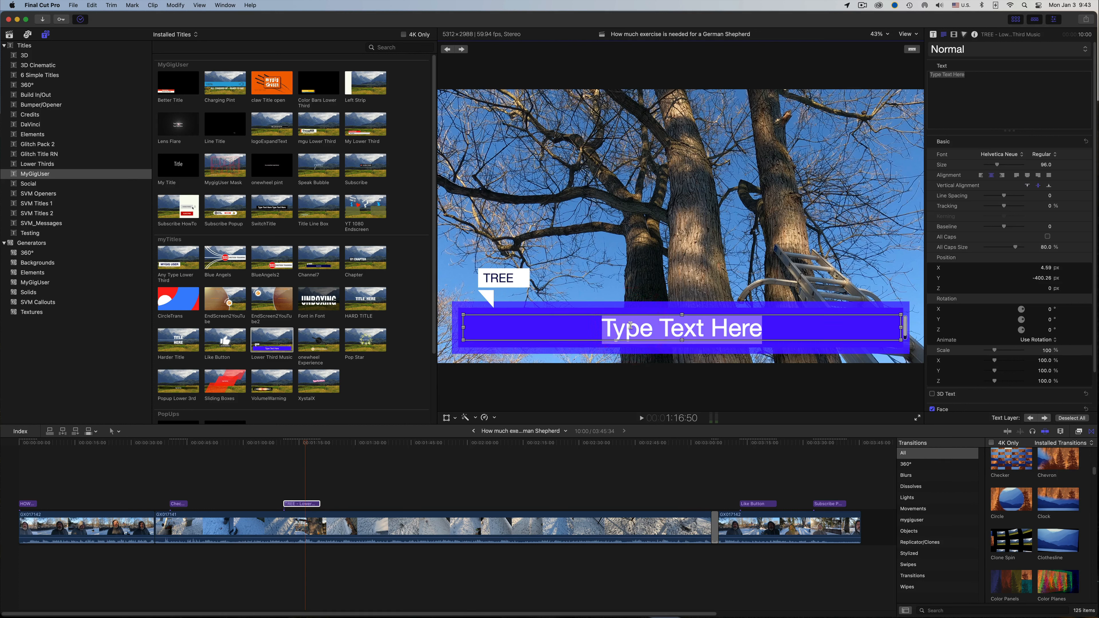
type("Squi")
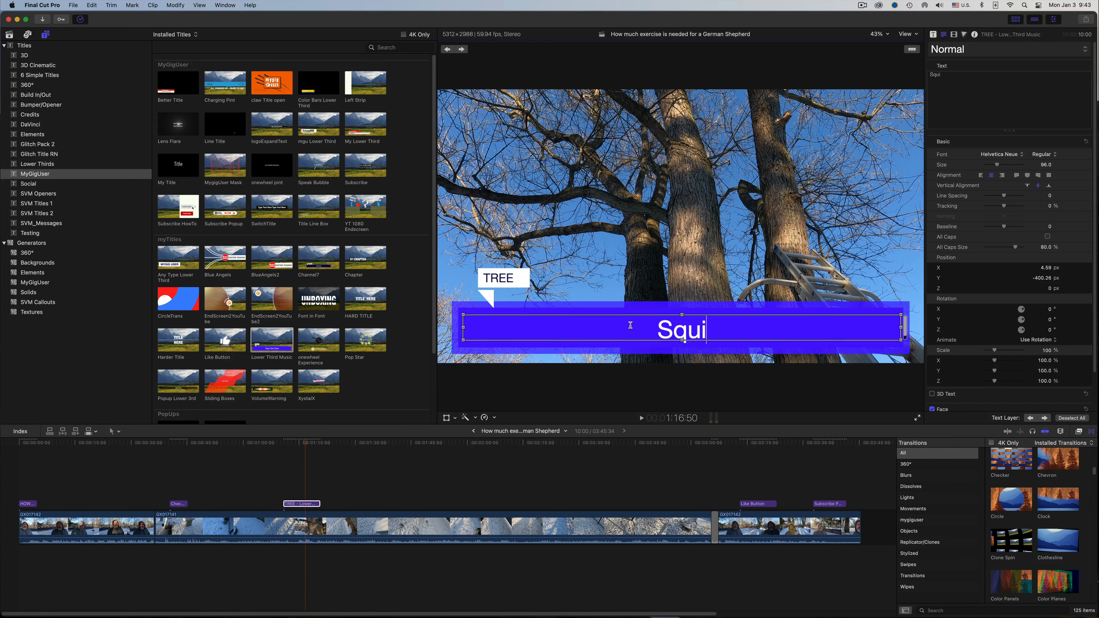
type("rrels live j")
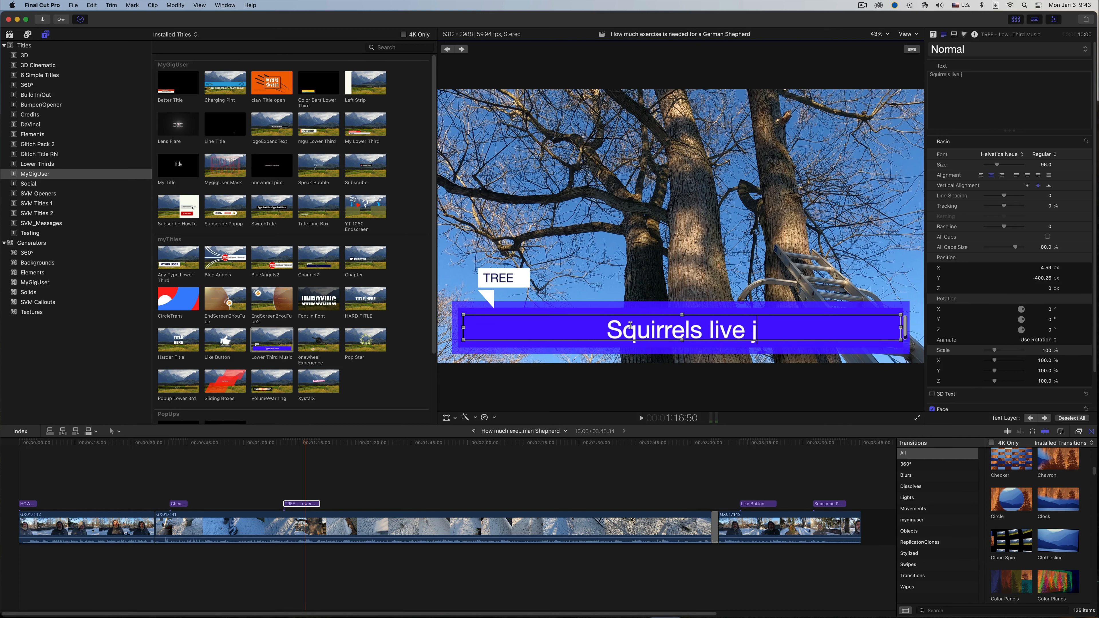
key("BackSpace")
type("here")
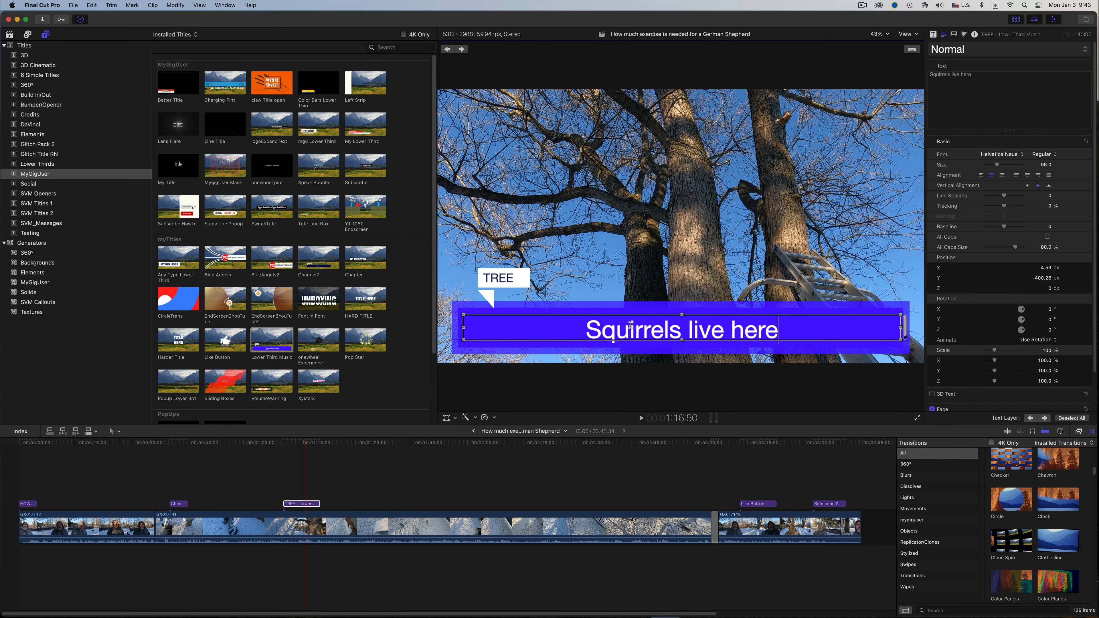
type(" ...")
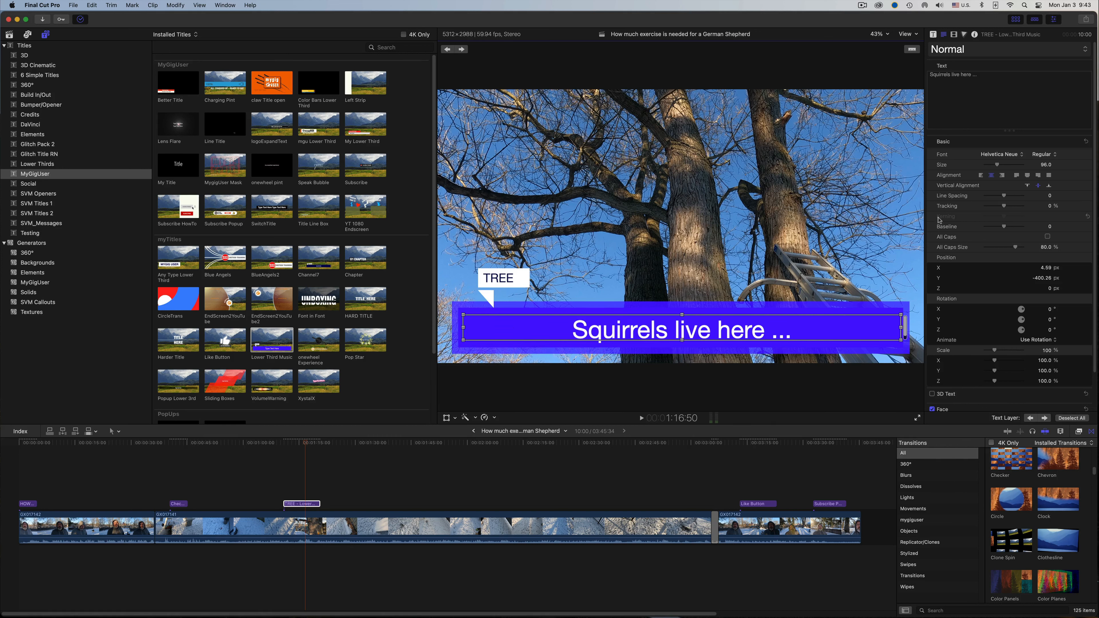
Change the Lower Third Color of the TREE title to a dark orange
left_click(933, 35)
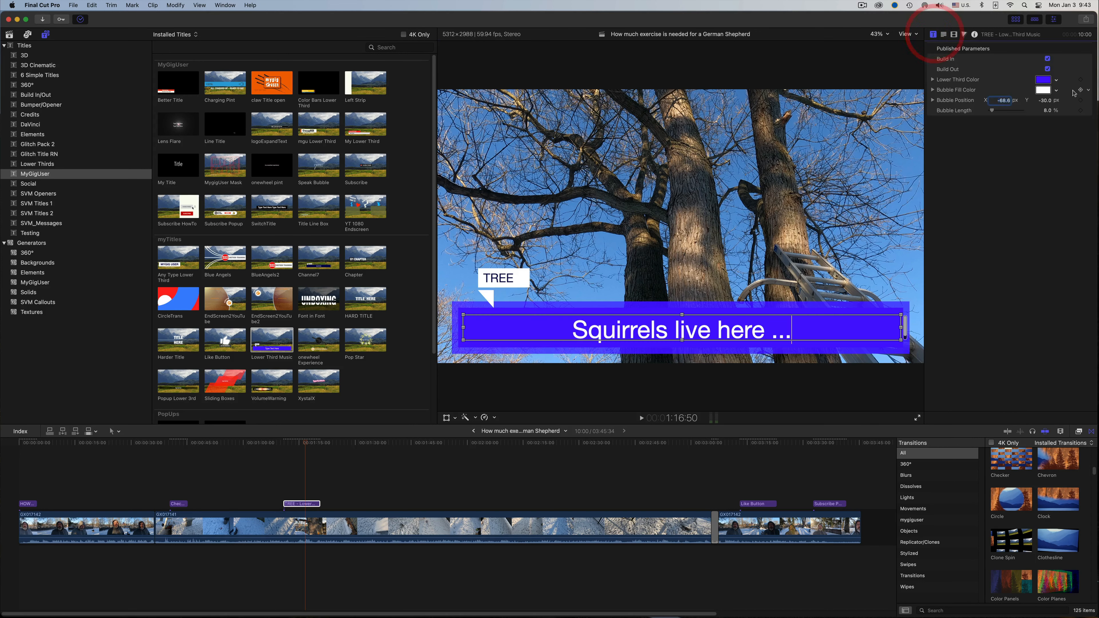
left_click(1043, 80)
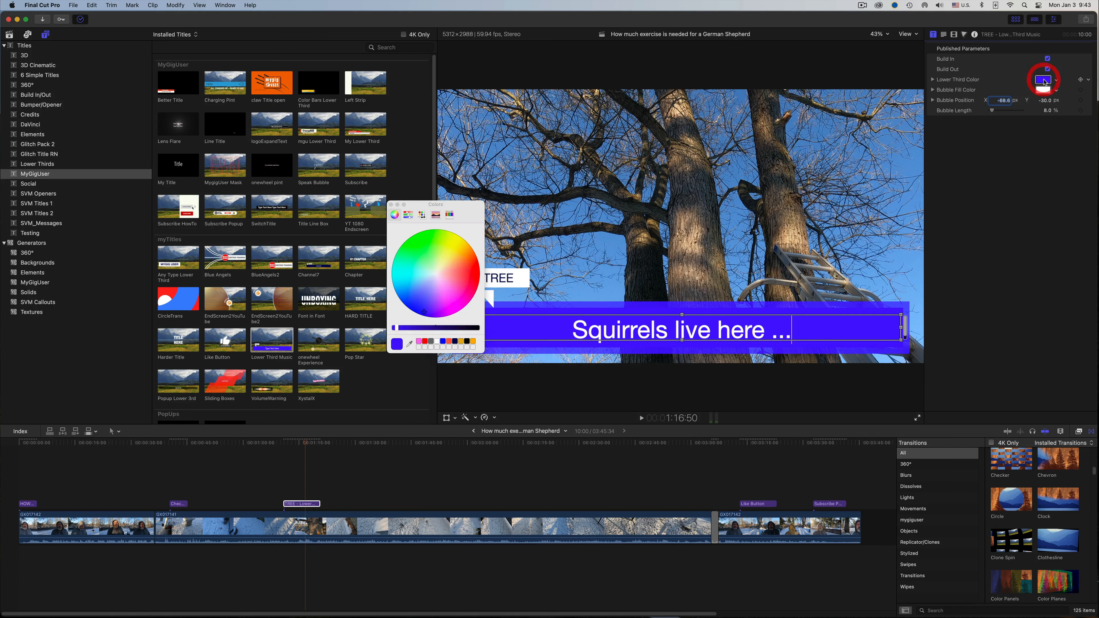
left_click(449, 343)
left_click(461, 341)
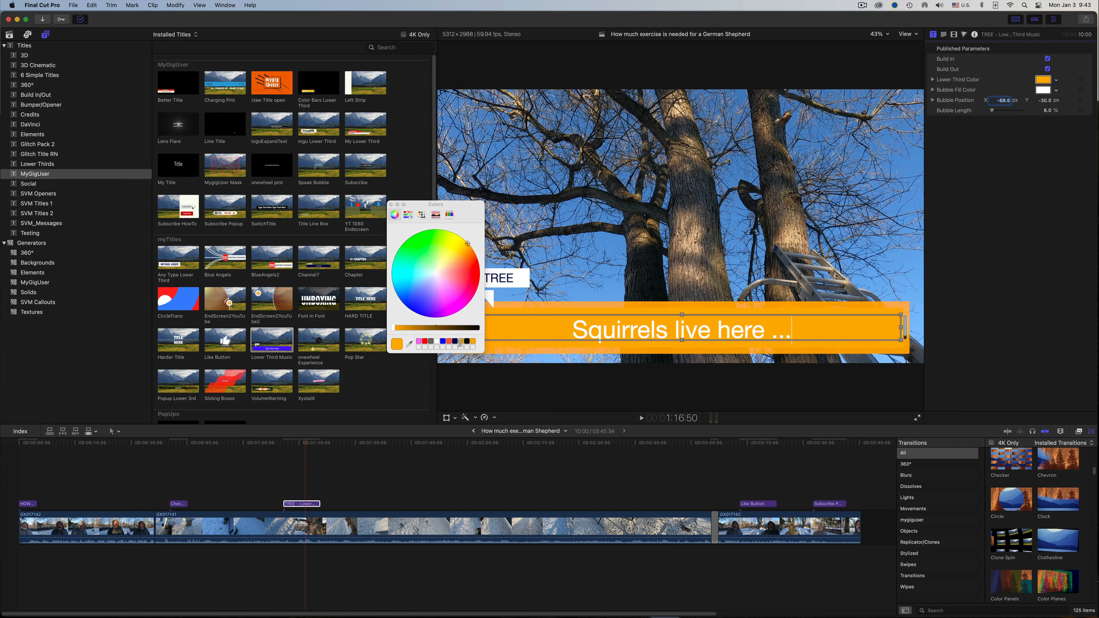
left_click_drag(412, 326, 407, 327)
left_click_drag(467, 259, 470, 258)
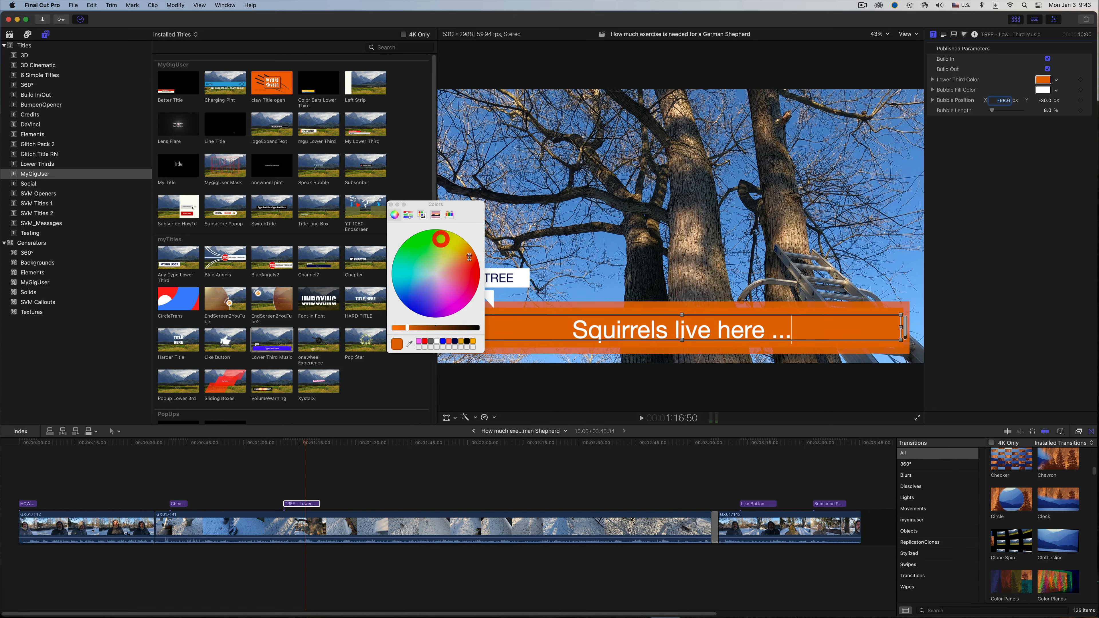
left_click(391, 205)
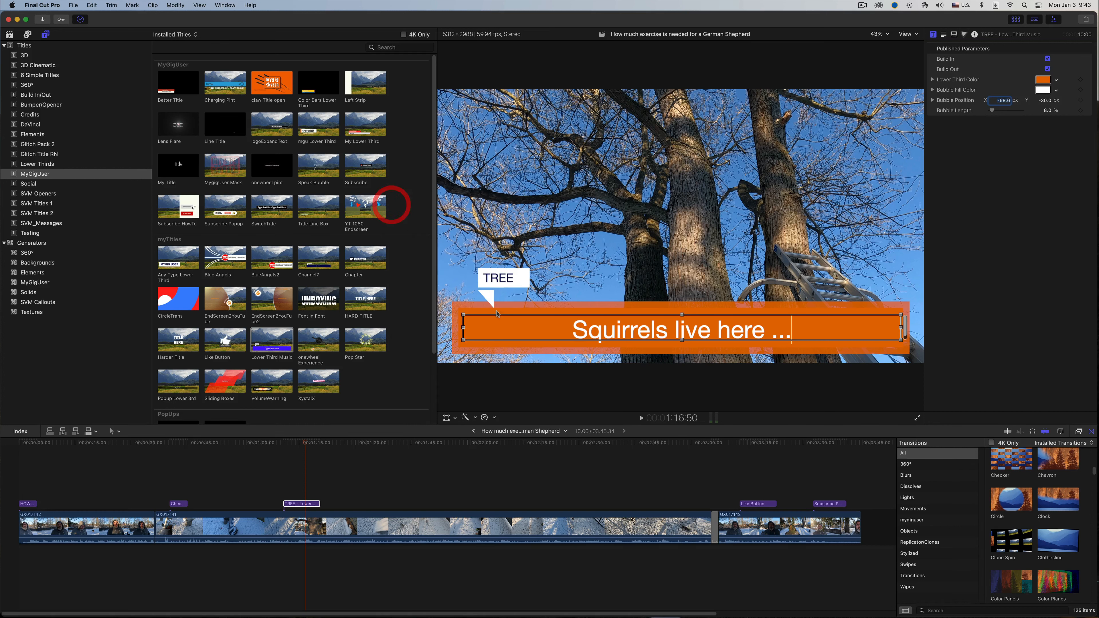
left_click(457, 337)
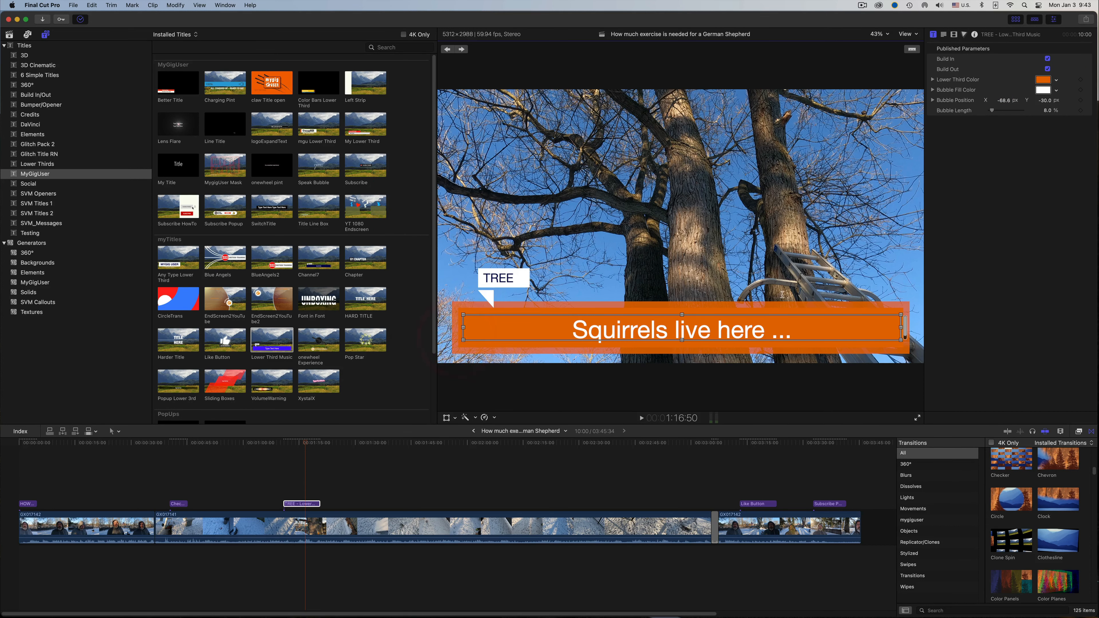
Play back the TREE title from just before its start to past its end
left_click_drag(283, 443, 278, 446)
key("space")
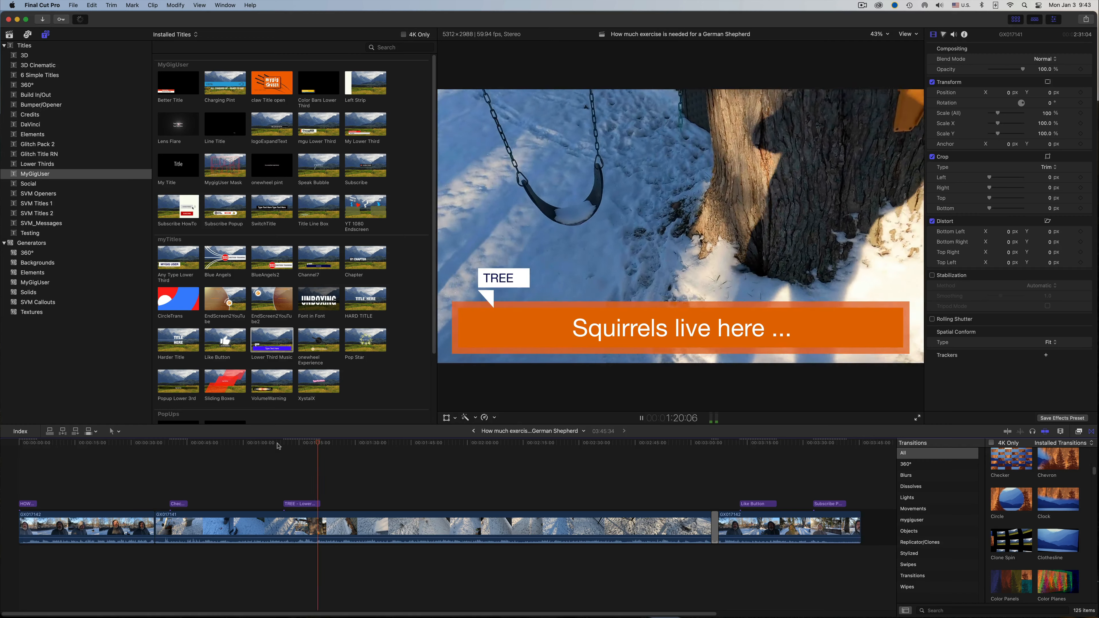
key("space")
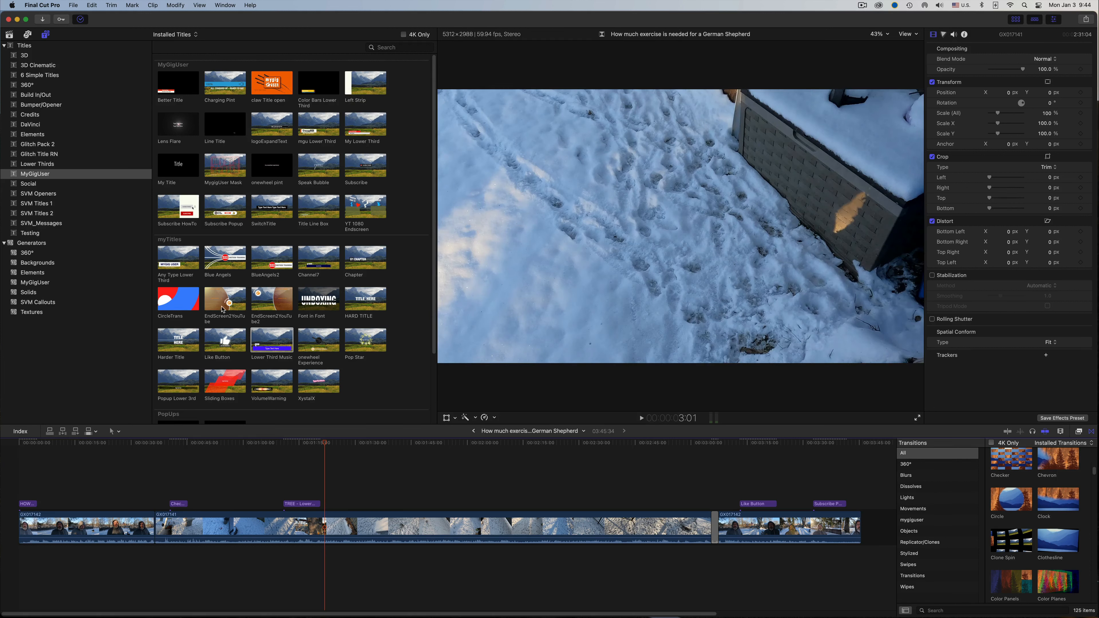
Blade GX017141 at 2:55:07 and 2:58:35 to isolate the shot of the dug-up hole in the snow
scroll(193, 358, "down", 5)
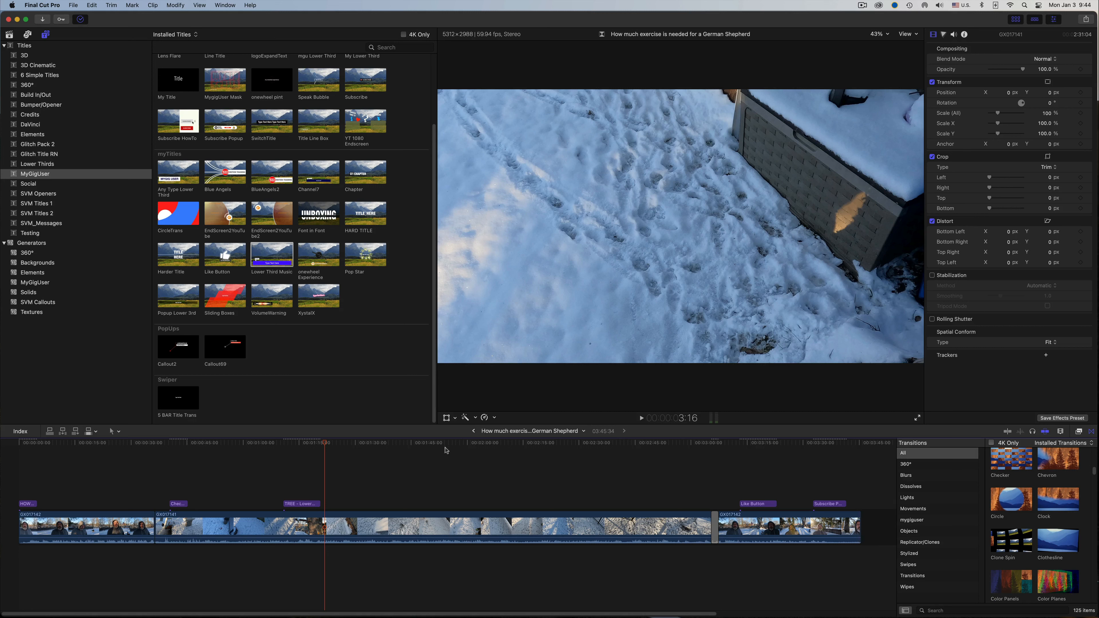
left_click_drag(445, 450, 543, 483)
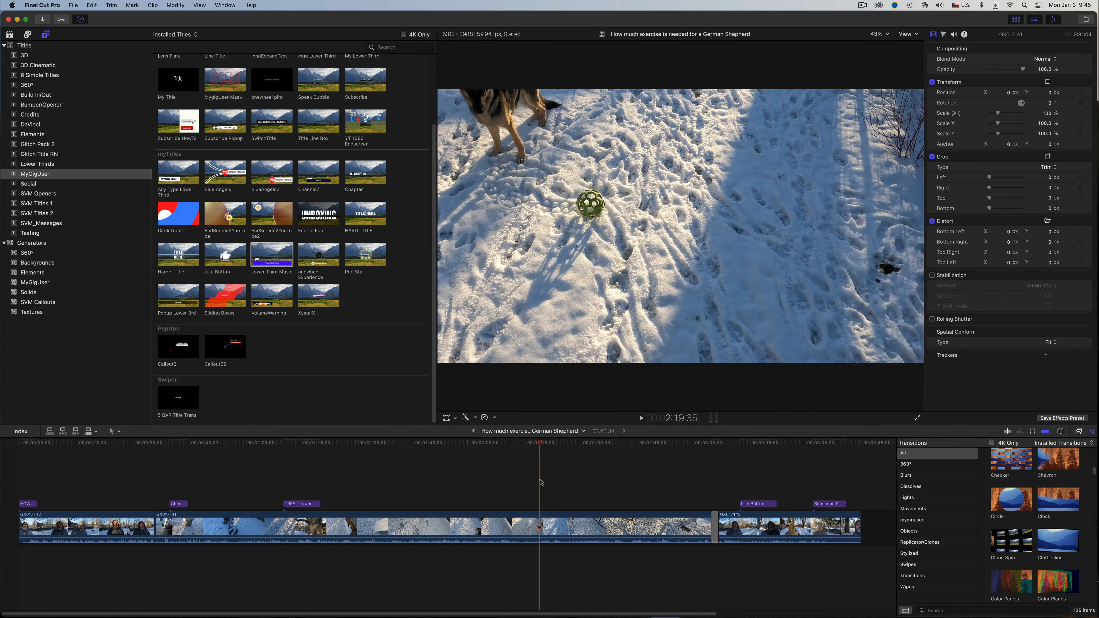
left_click_drag(541, 482, 673, 509)
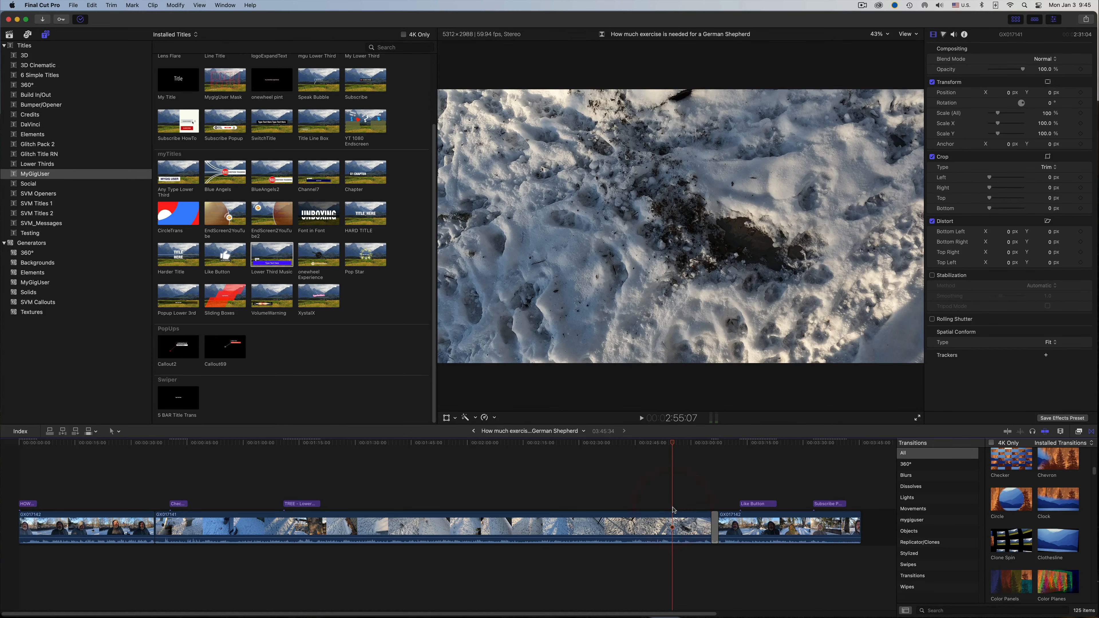
key("b")
left_click(674, 536)
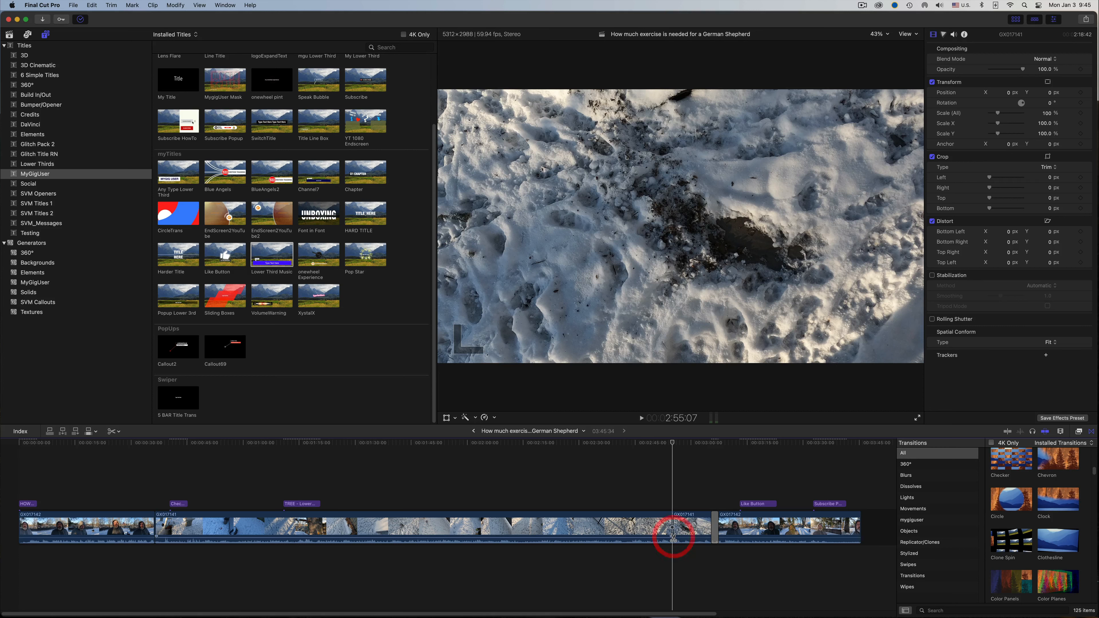
key("space")
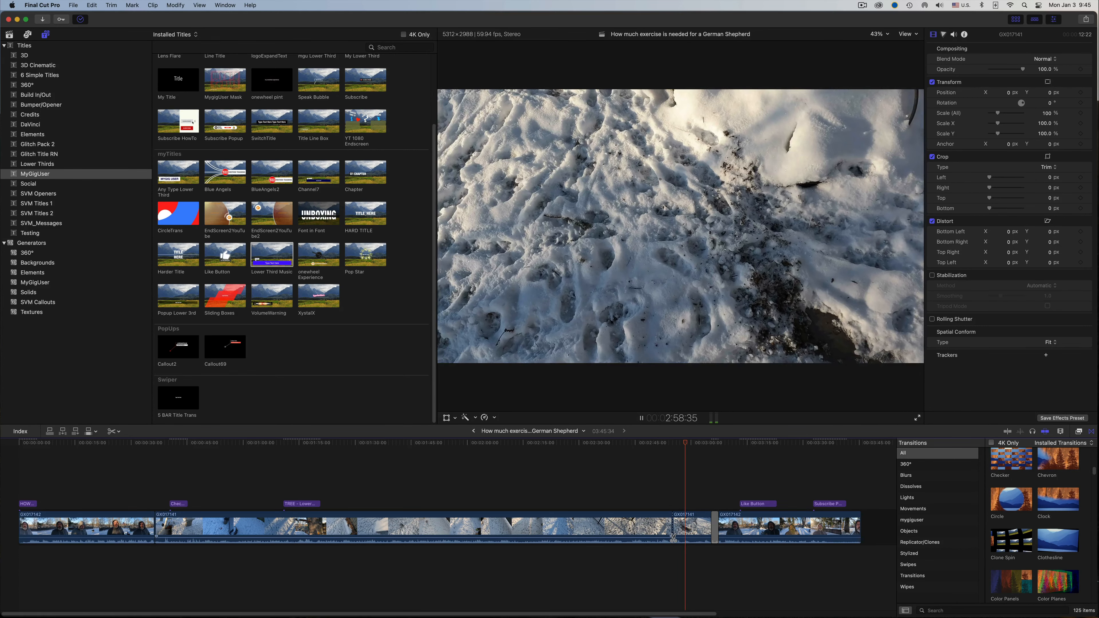
key("space")
left_click(685, 530)
key("a")
Slow the isolated hole segment of GX017141 to 50% speed and play it back from its start
left_click(676, 524)
left_click(675, 443)
left_click(676, 443)
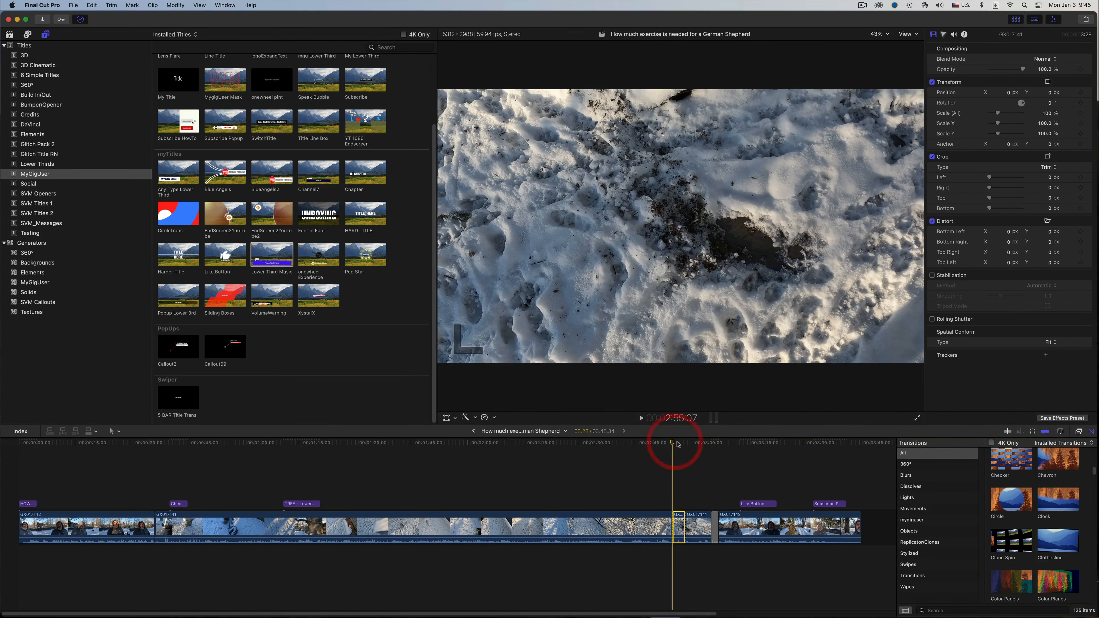
left_click(677, 442)
left_click(496, 418)
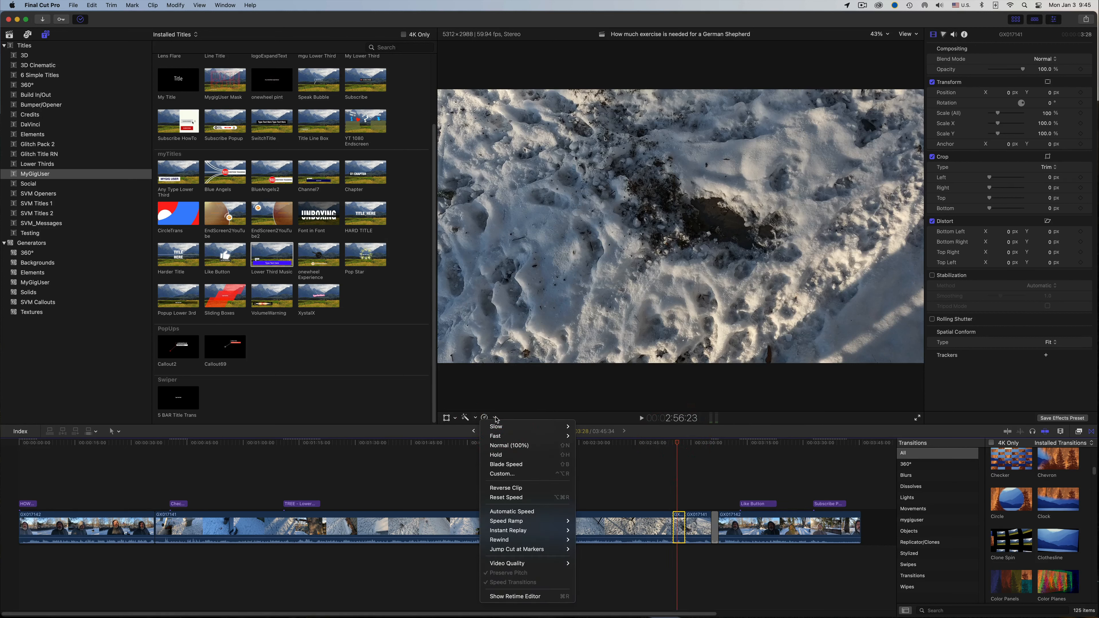
mouse_move(519, 427)
left_click(585, 427)
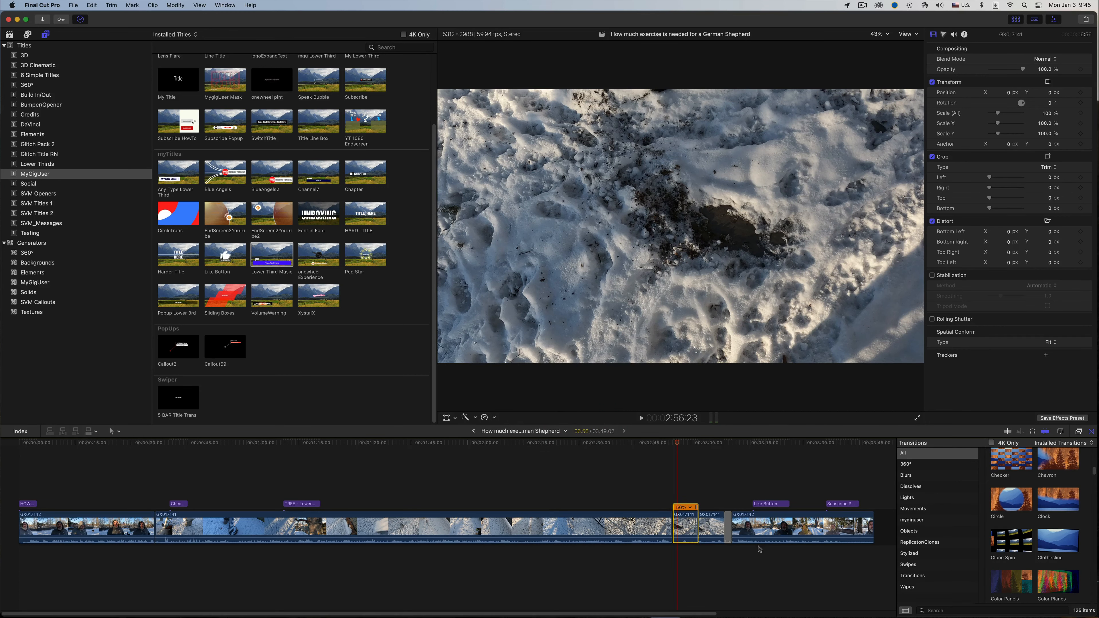
left_click(674, 443)
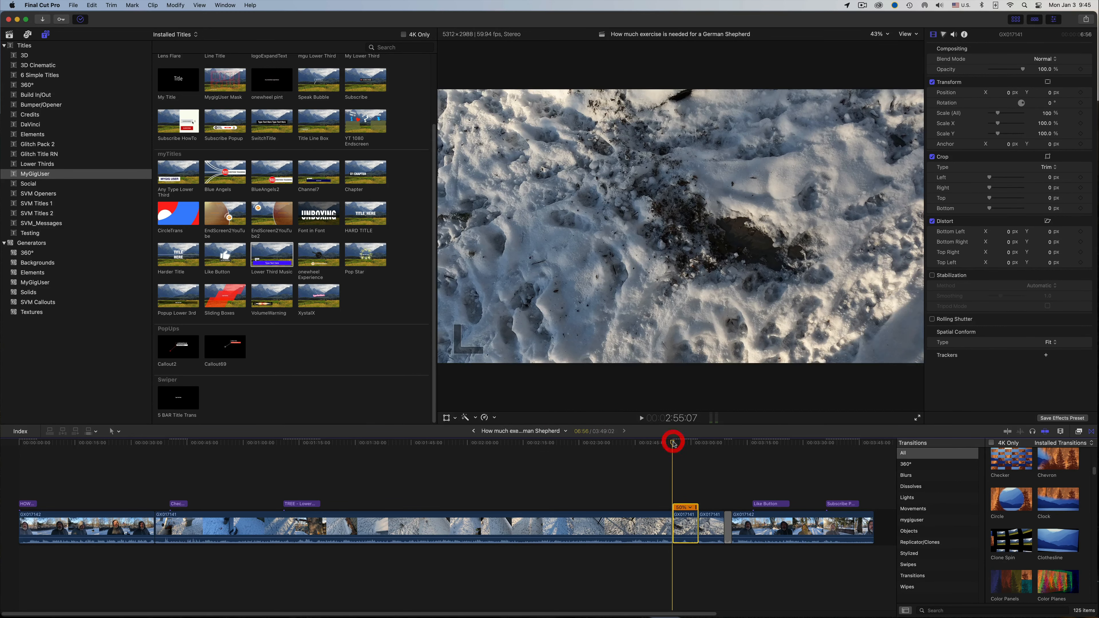
key("space")
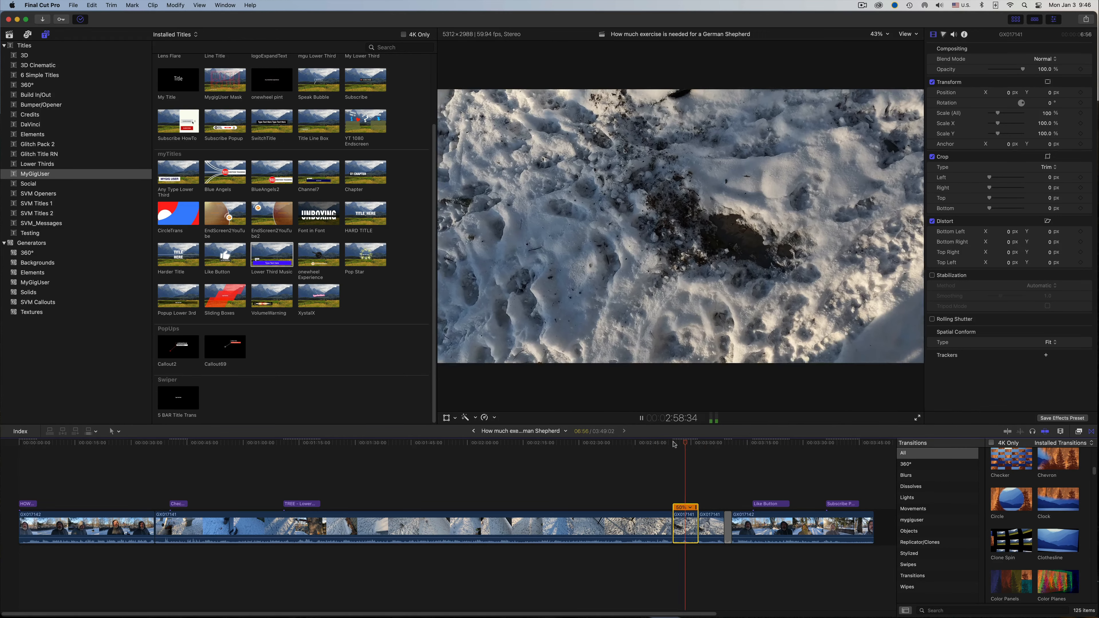
key("space")
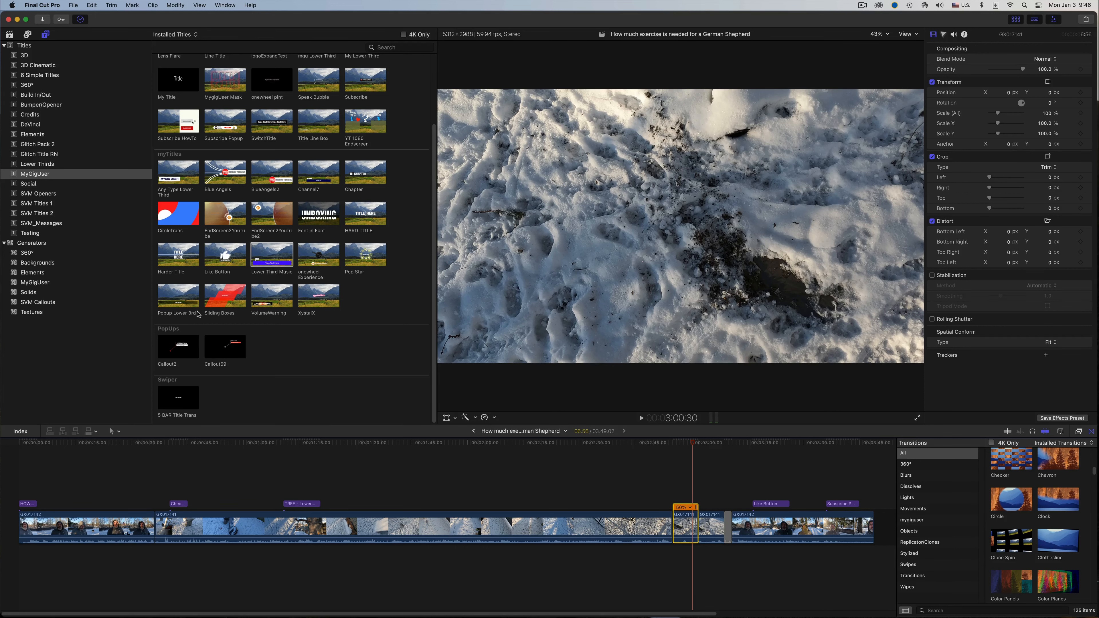
Add the Callout69 title above the slowed hole segment of GX017141 and preview its animation
left_click_drag(222, 345, 695, 498)
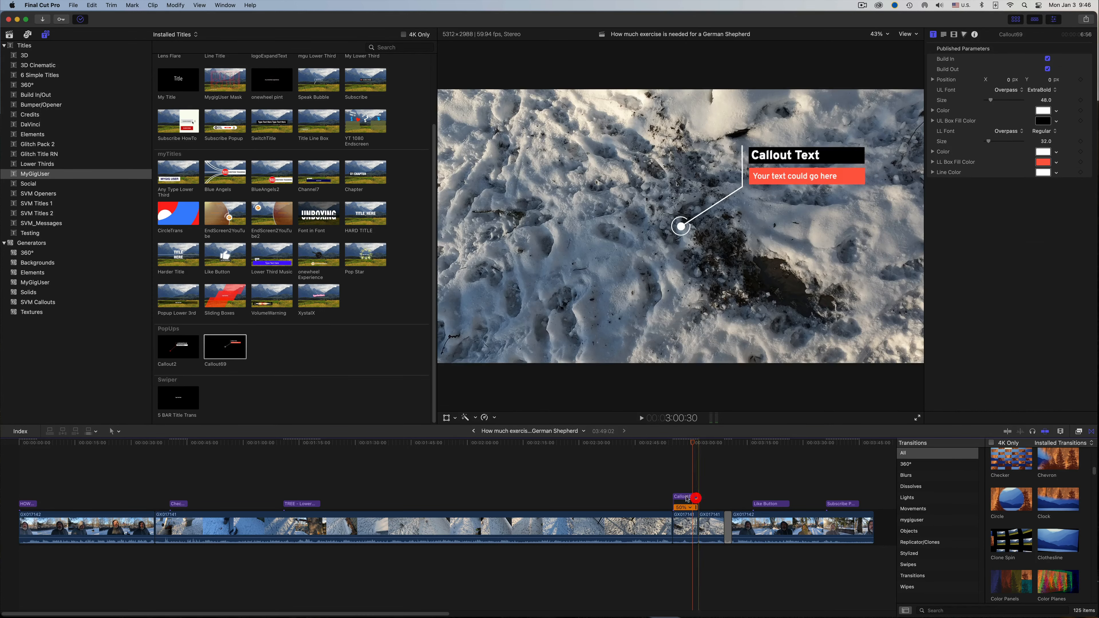
left_click(674, 444)
key("space")
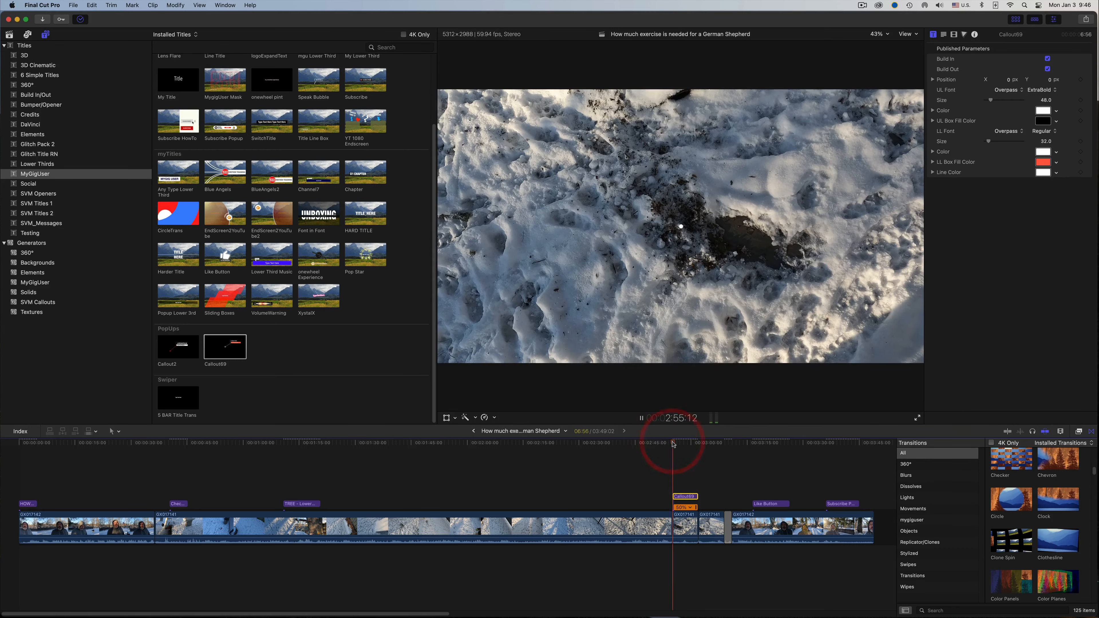
key("space")
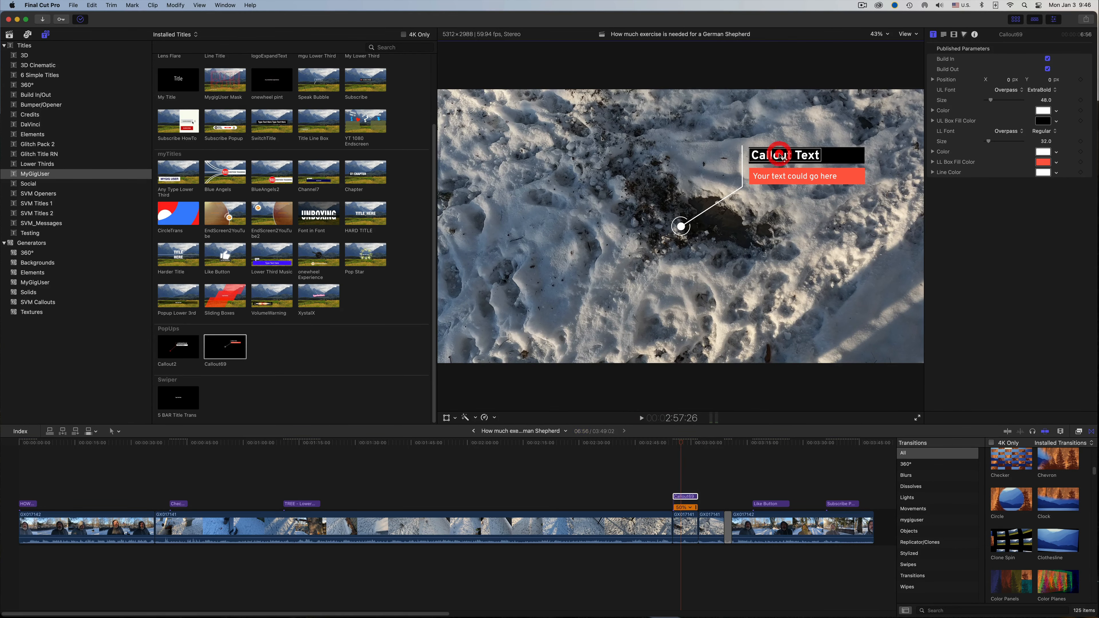
Set the upper line of the Callout69 title to "What is this here?"
double_click(782, 155)
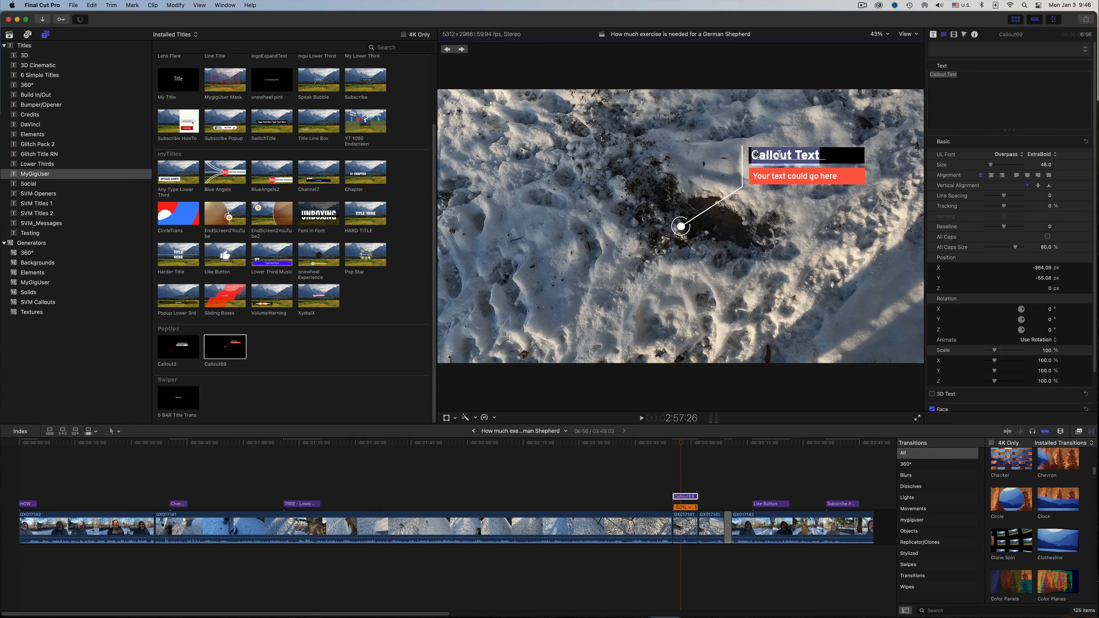
type("What")
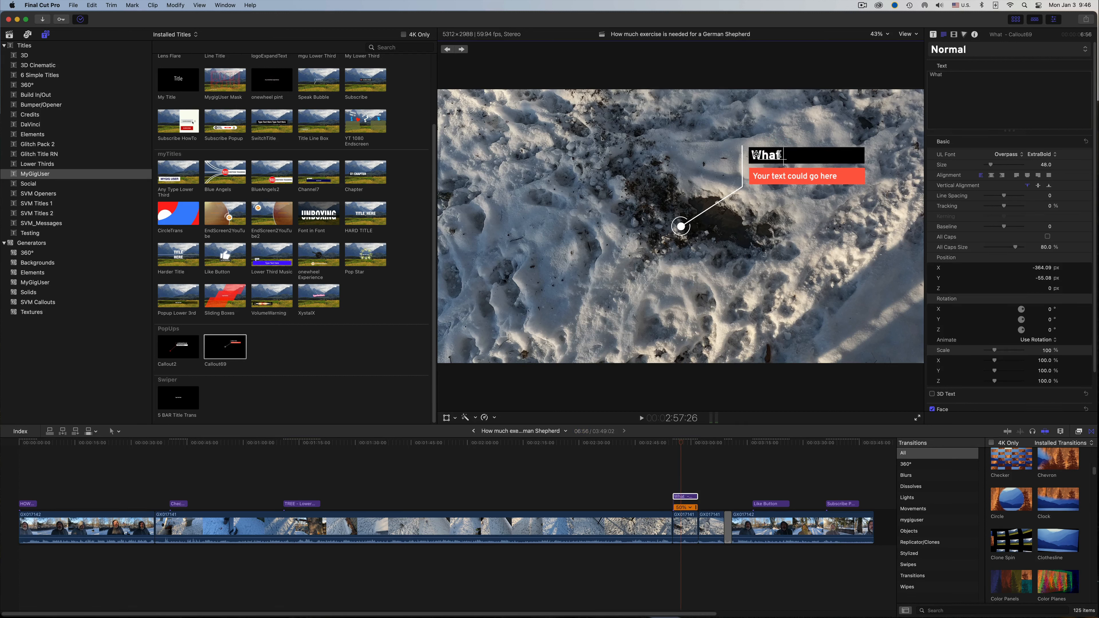
type(" is this?")
key("Left")
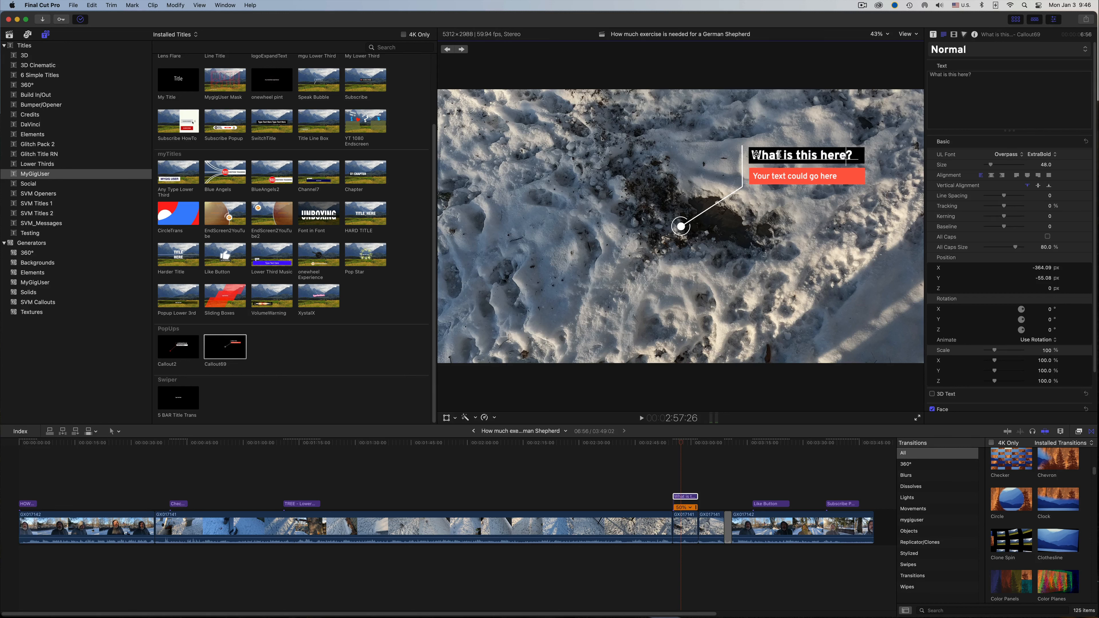
Replace the lower line of the callout with "The dog may have been digging"
double_click(768, 179)
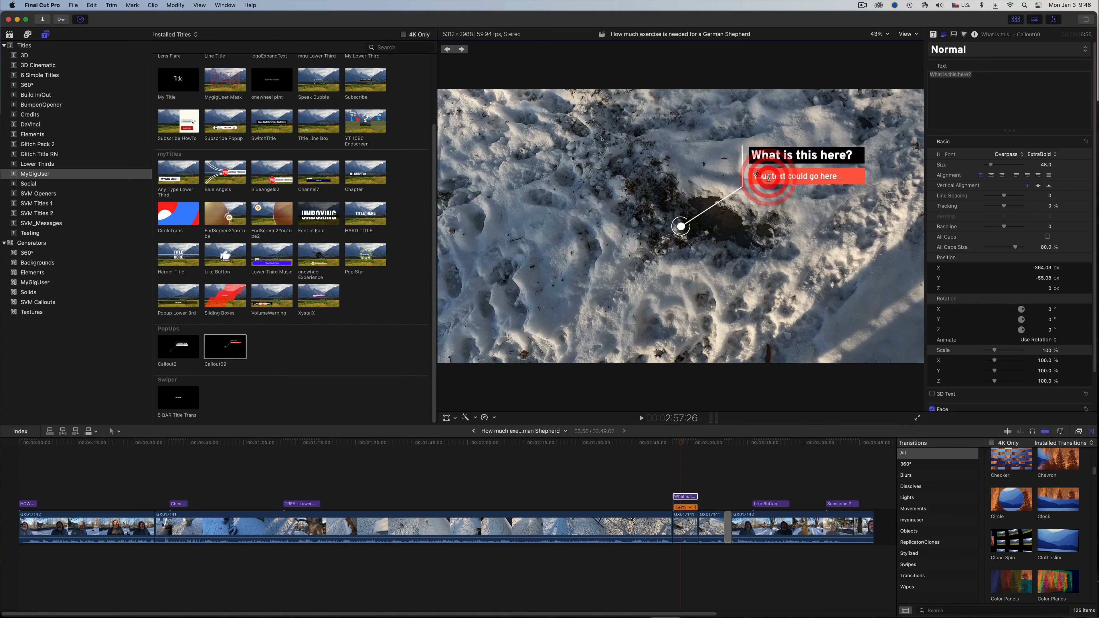
left_click(834, 181)
left_click_drag(841, 175, 753, 175)
type("The dog ma")
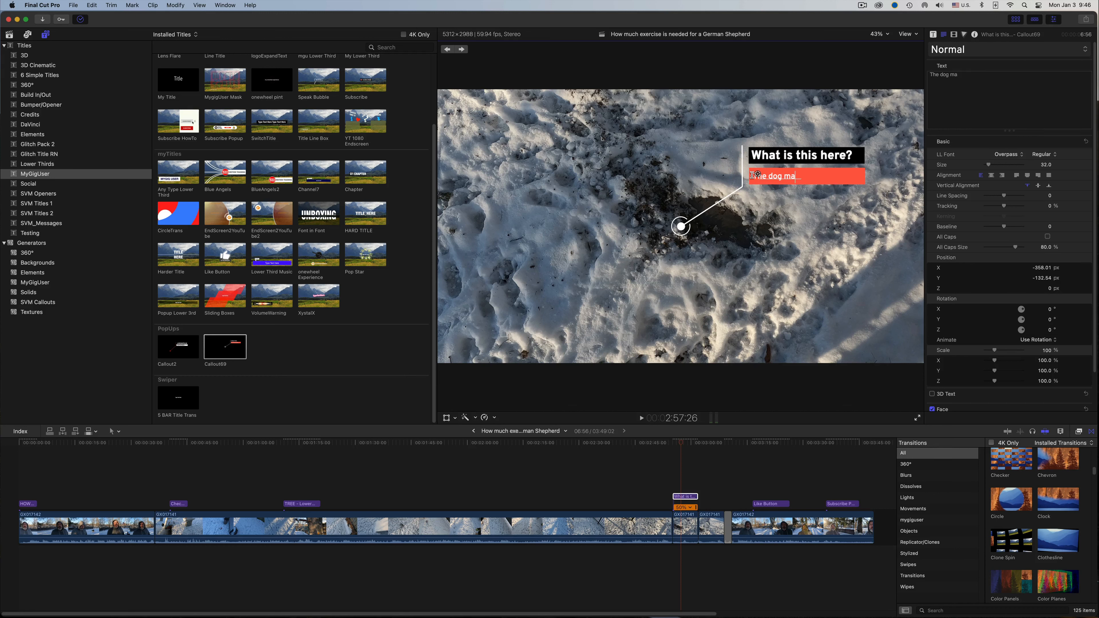
type("y have been digging")
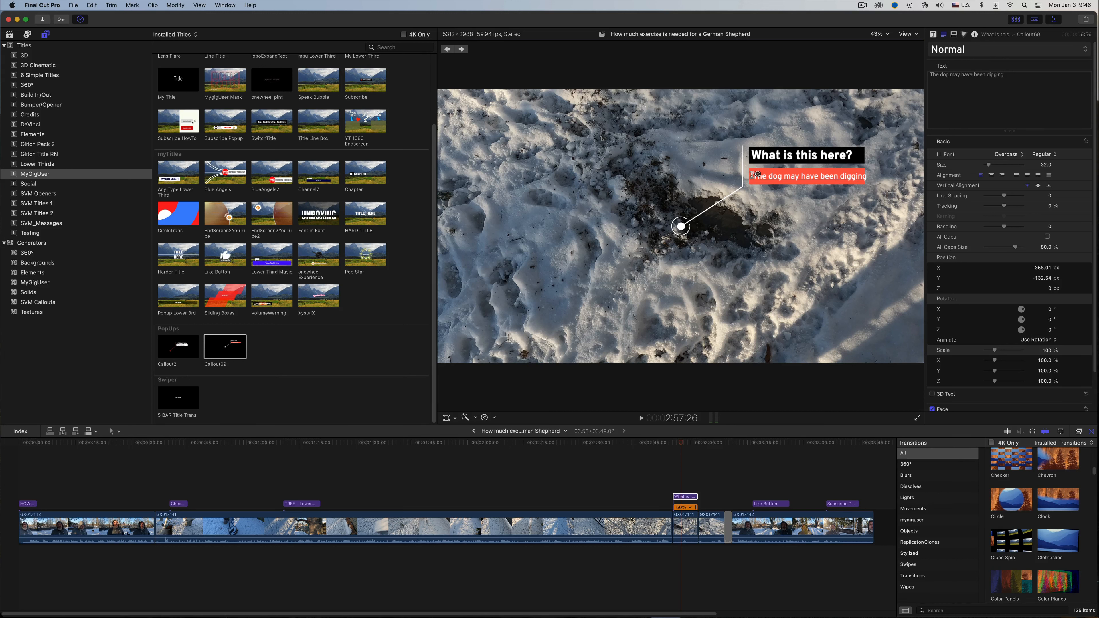
Set the callout's lower line font size to 30 and its upper line font size to 52
left_click(933, 35)
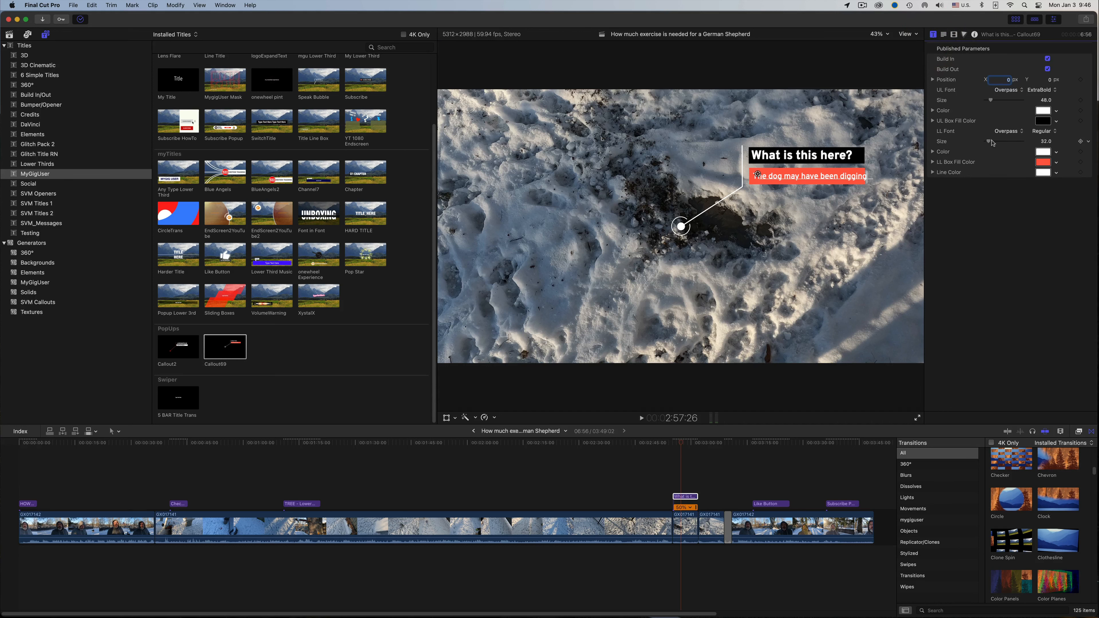
left_click_drag(991, 143, 989, 142)
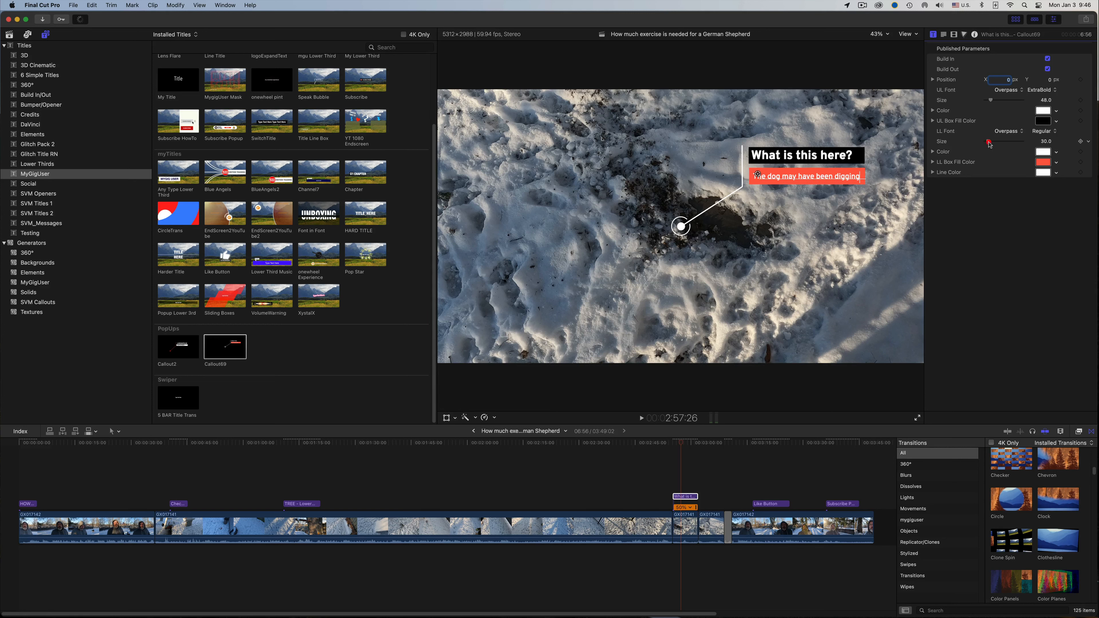
left_click_drag(991, 102, 993, 103)
left_click_drag(992, 100, 991, 101)
left_click(992, 102)
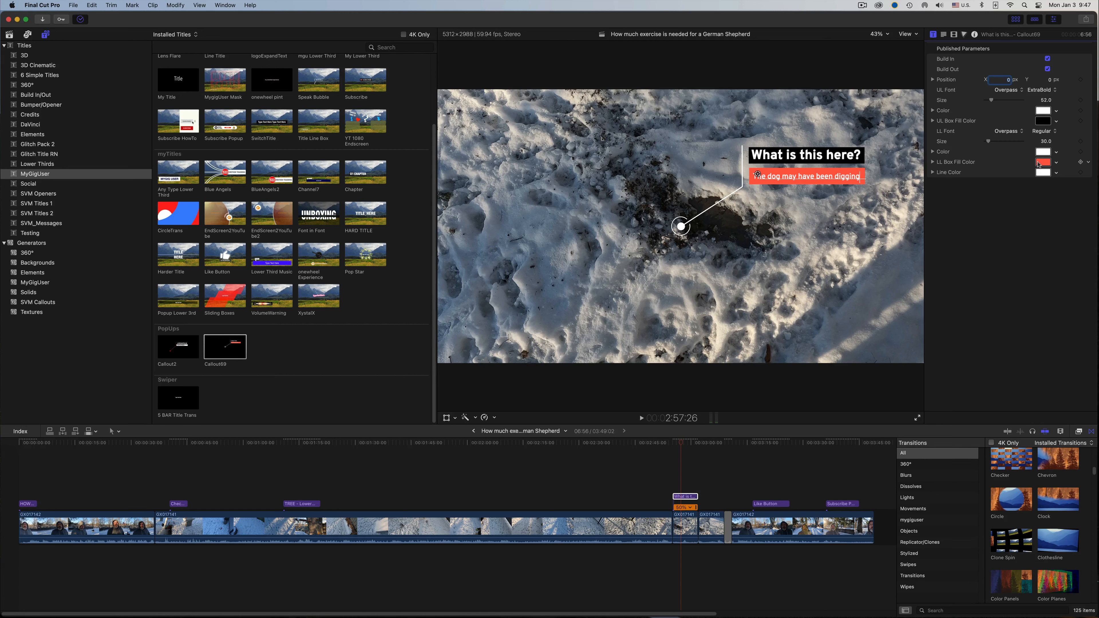
Change the fill colour of the callout's lower text box to blue using the colour wheel
left_click(1039, 163)
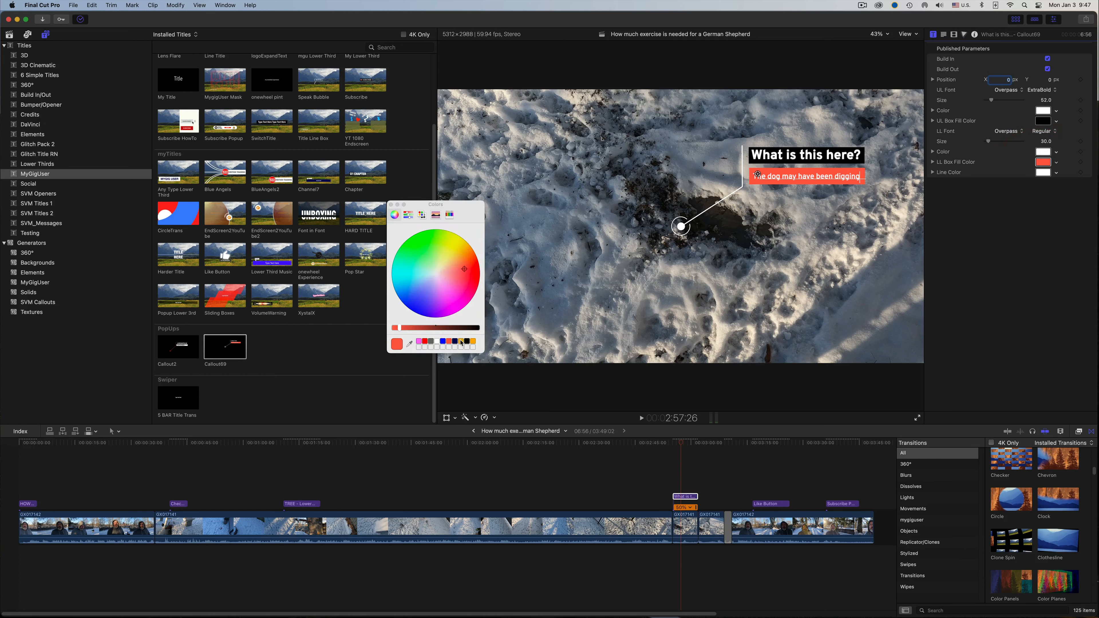
left_click(396, 344)
left_click_drag(463, 272, 472, 270)
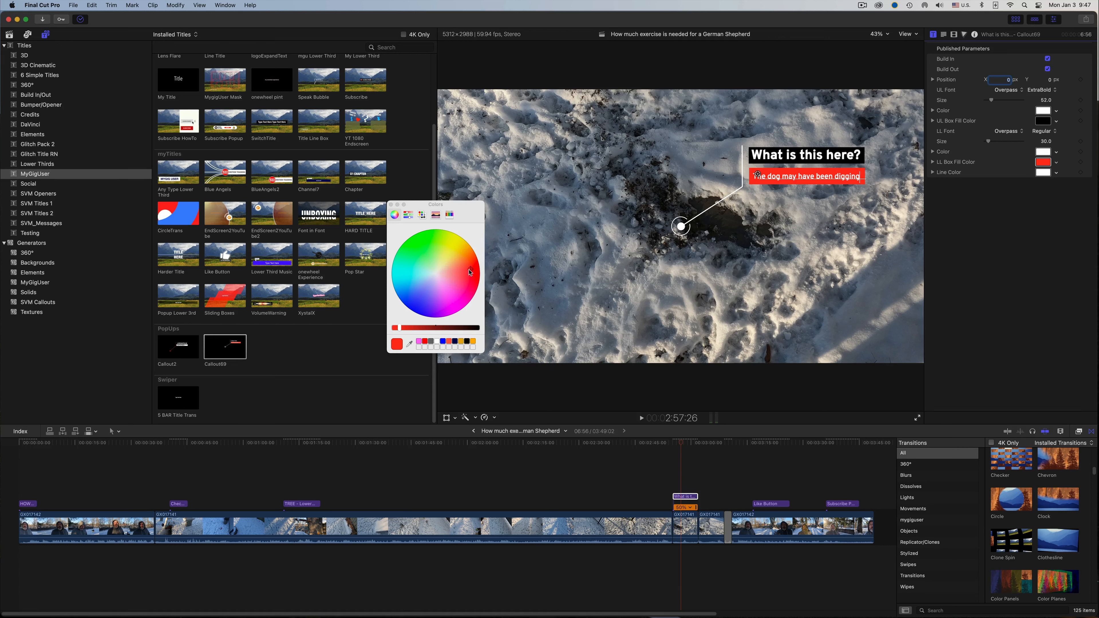
left_click(422, 296)
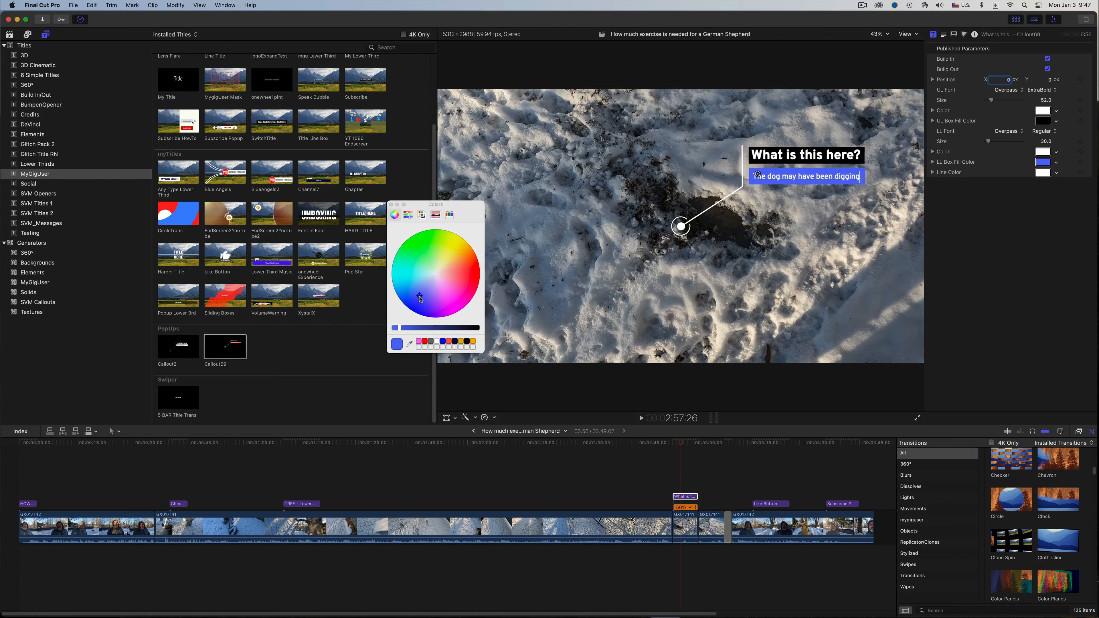
left_click(392, 205)
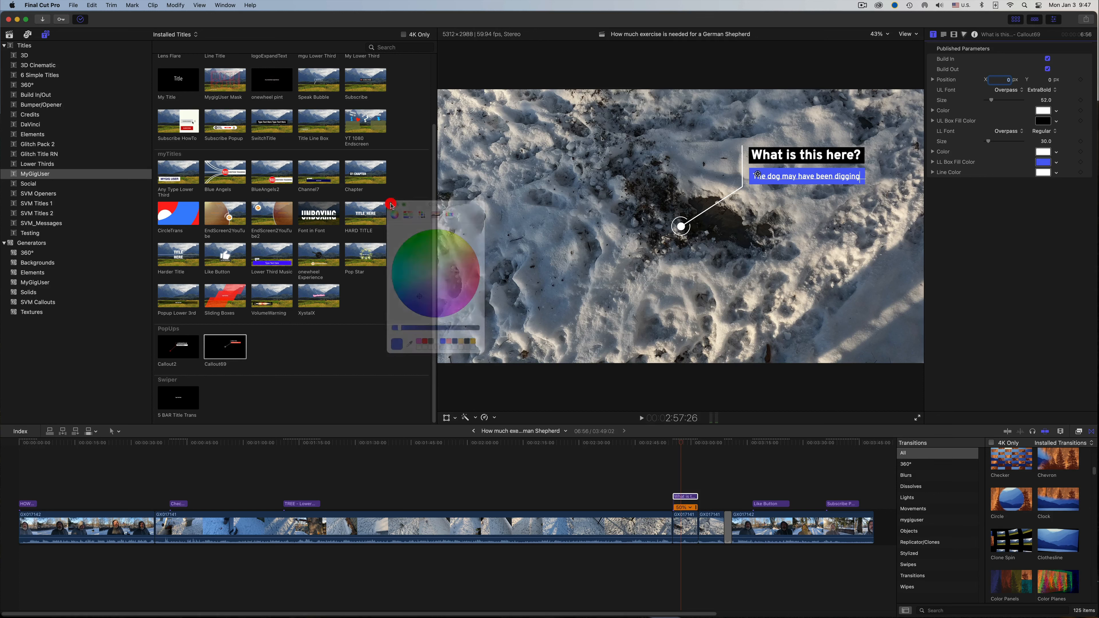
Play back the timeline from just before the hole segment to check the restyled callout
left_click(665, 443)
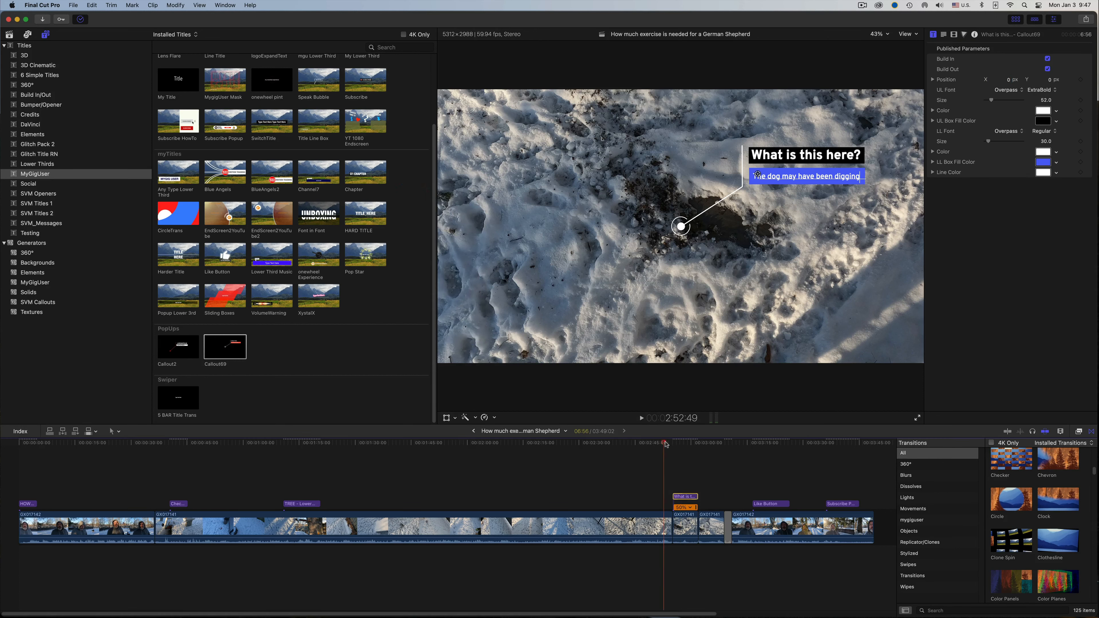
key("space")
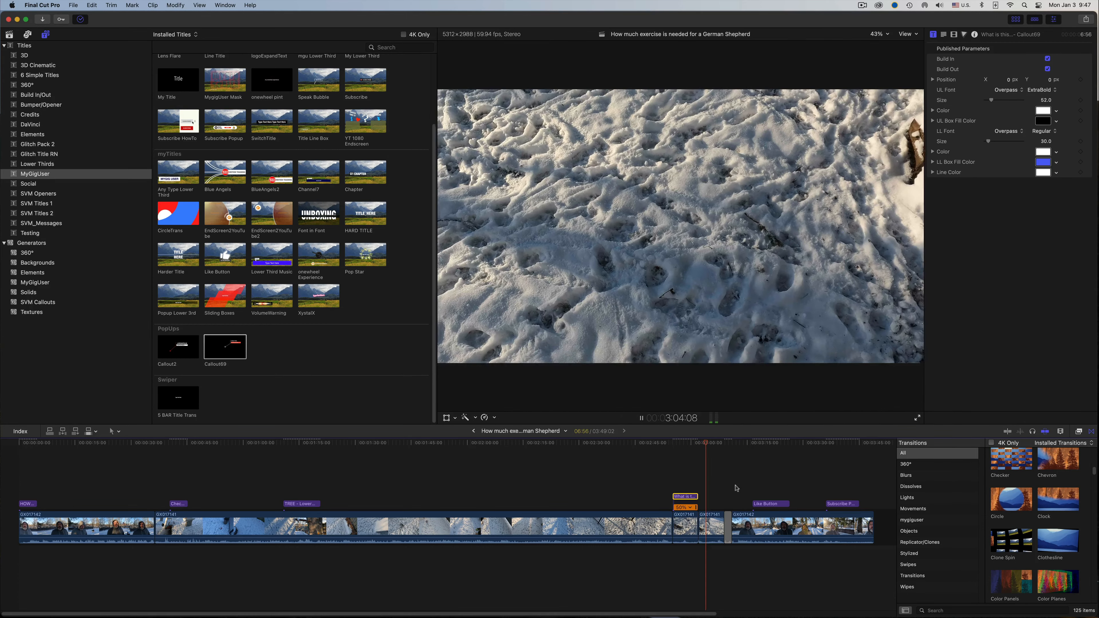
key("space")
Add an object tracker to the slowed hole segment of GX017141 with the playhead at 2:56:58
left_click(675, 443)
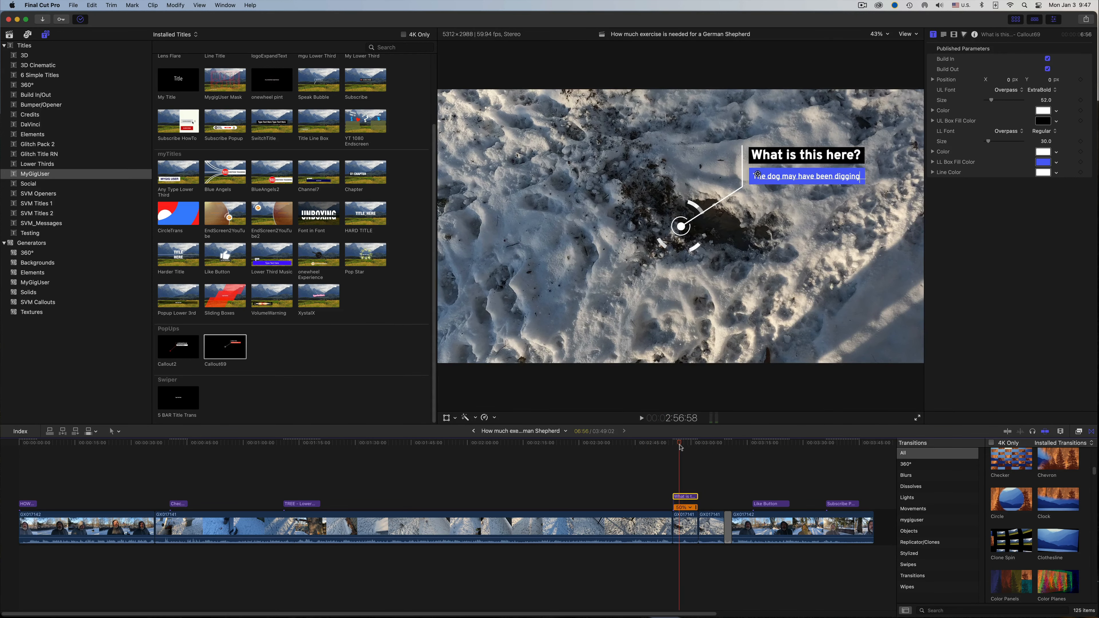
left_click(679, 446)
left_click(954, 35)
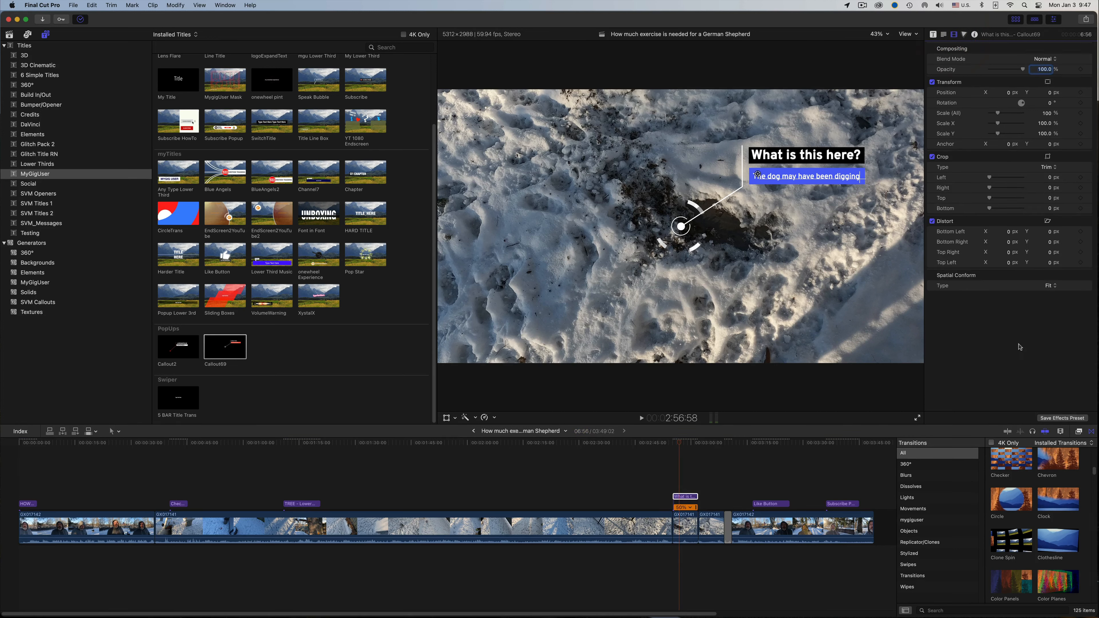
left_click(686, 533)
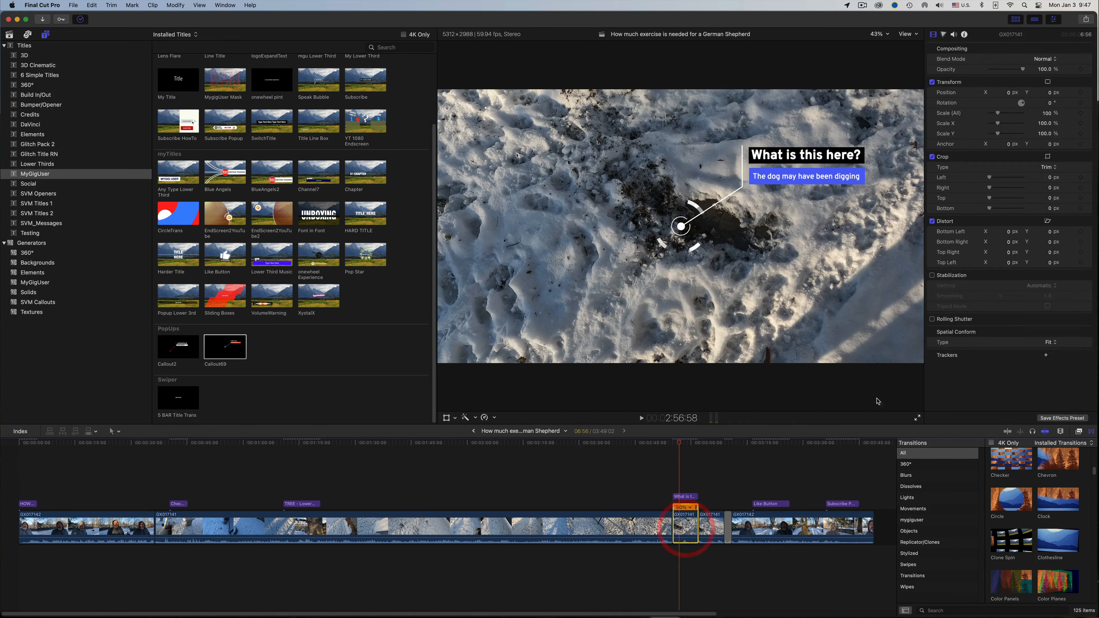
left_click(1046, 357)
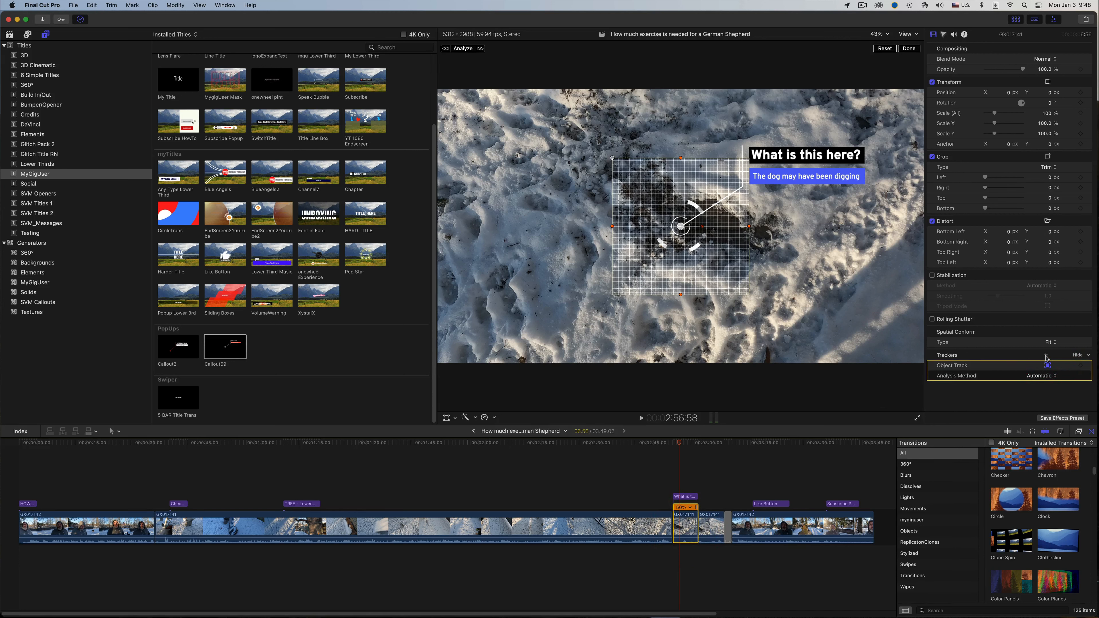
Place the tracking region beside the hole, shrink it to a small patch of snow and dirt, and analyze the motion
left_click_drag(683, 247, 633, 245)
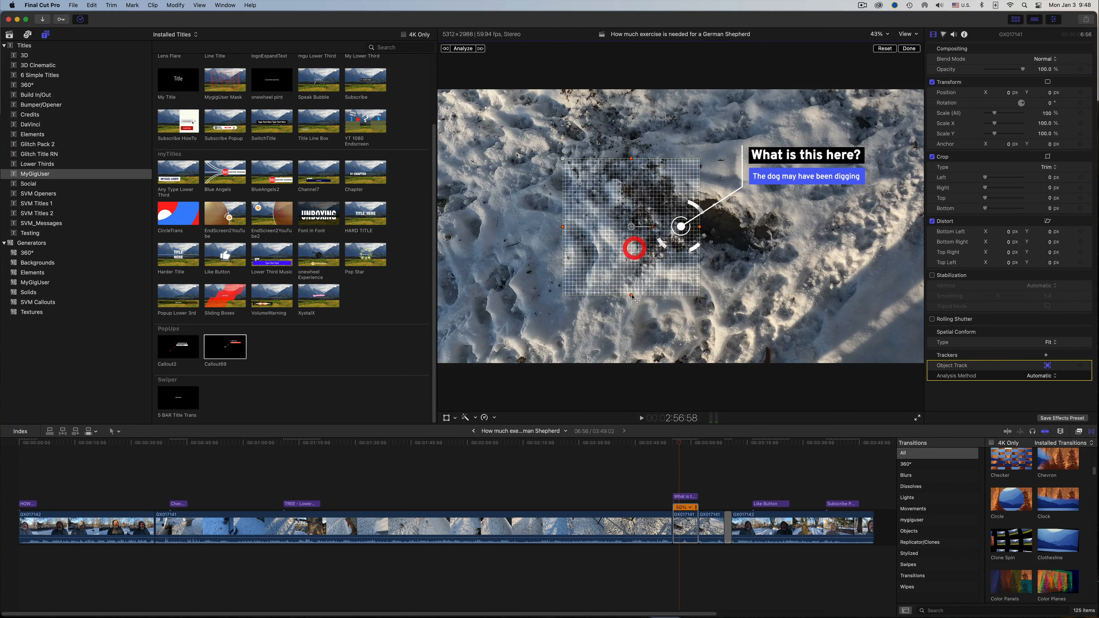
left_click_drag(631, 294, 633, 244)
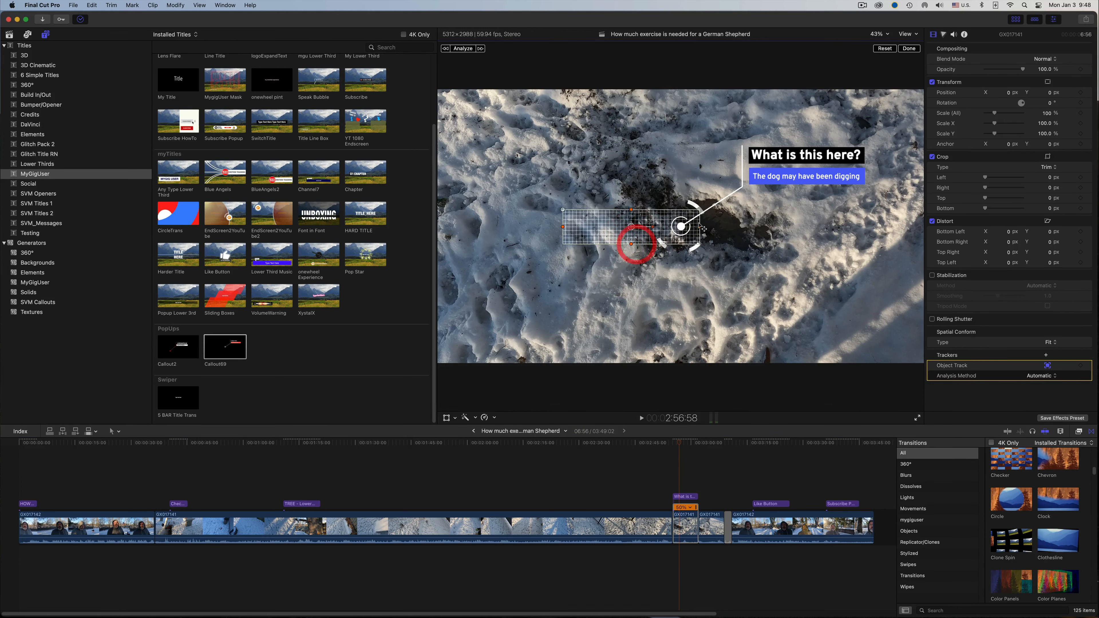
left_click_drag(700, 227, 649, 229)
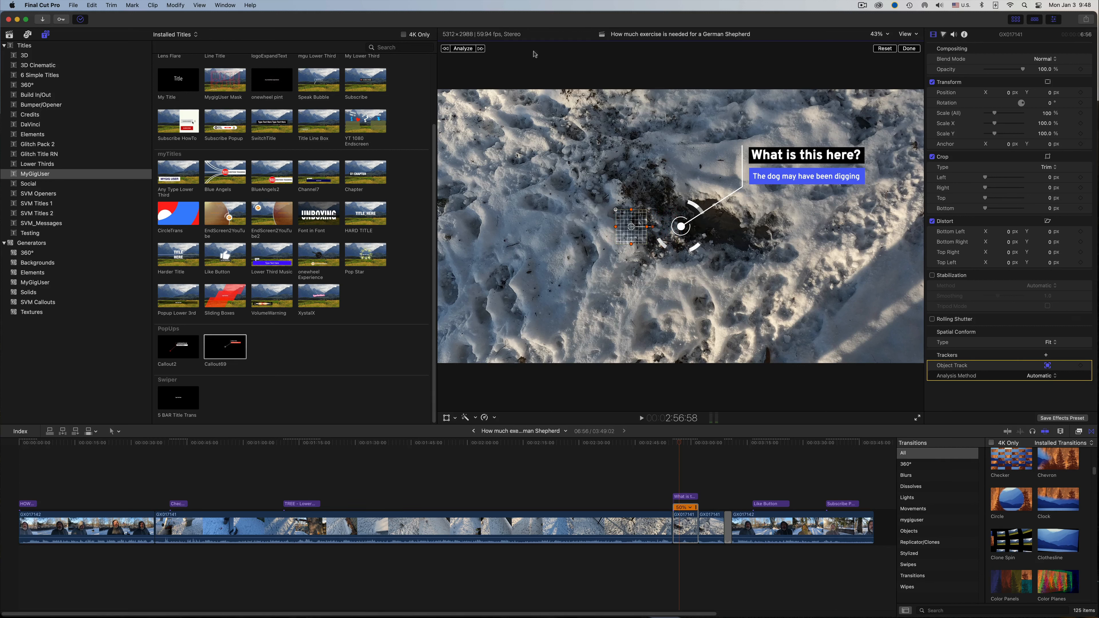
left_click(464, 49)
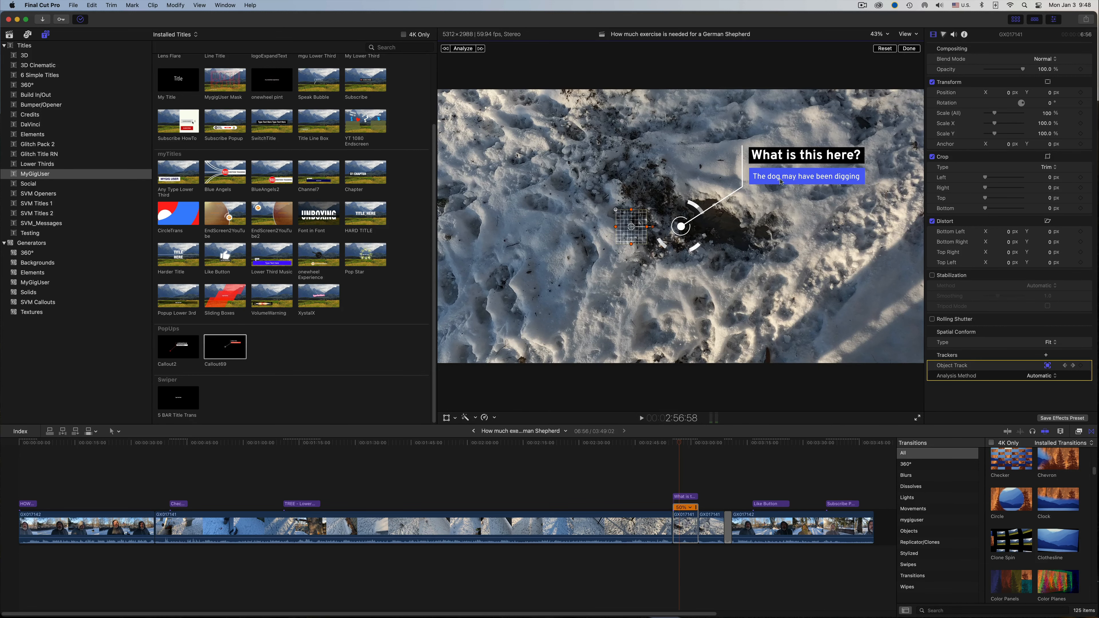
Attach the callout title's transform to the Object Track of GX017141 and finish the transform
left_click(688, 498)
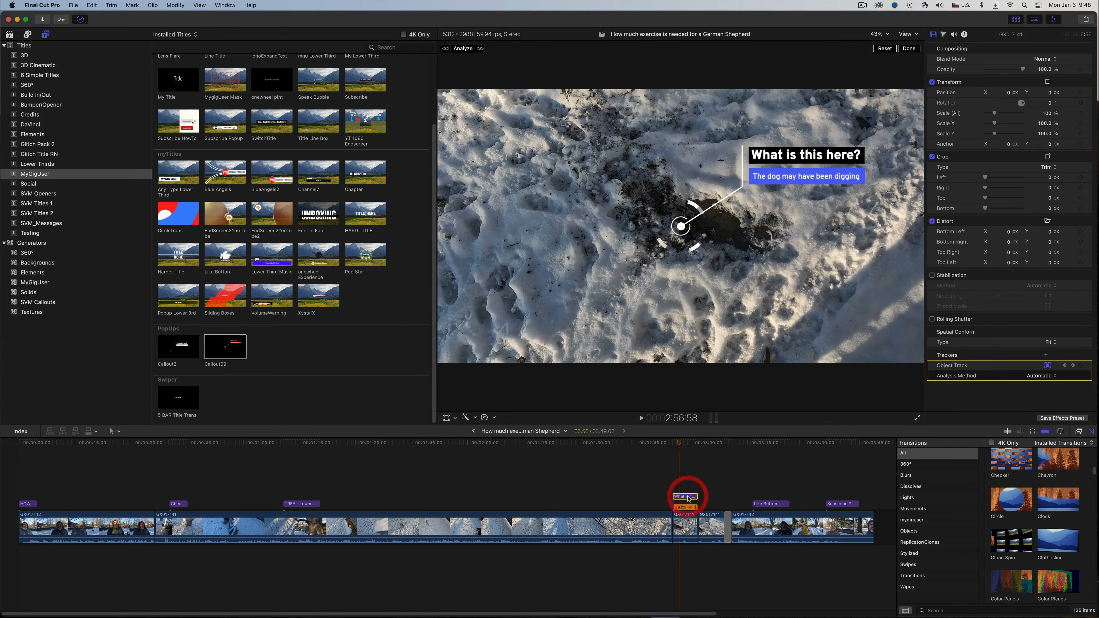
left_click(448, 419)
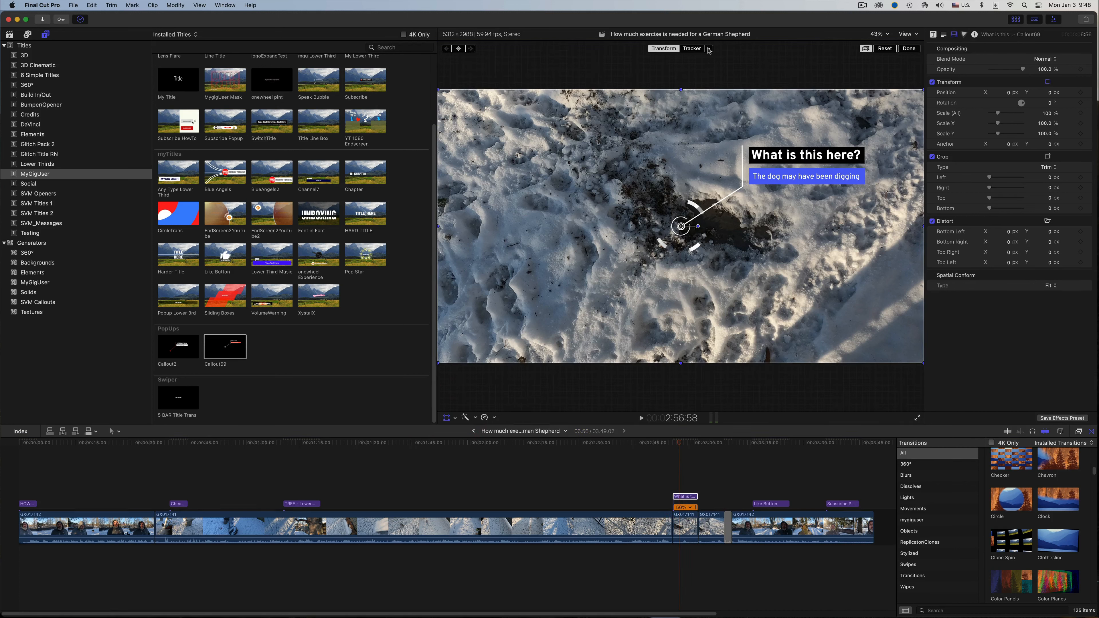
left_click(709, 49)
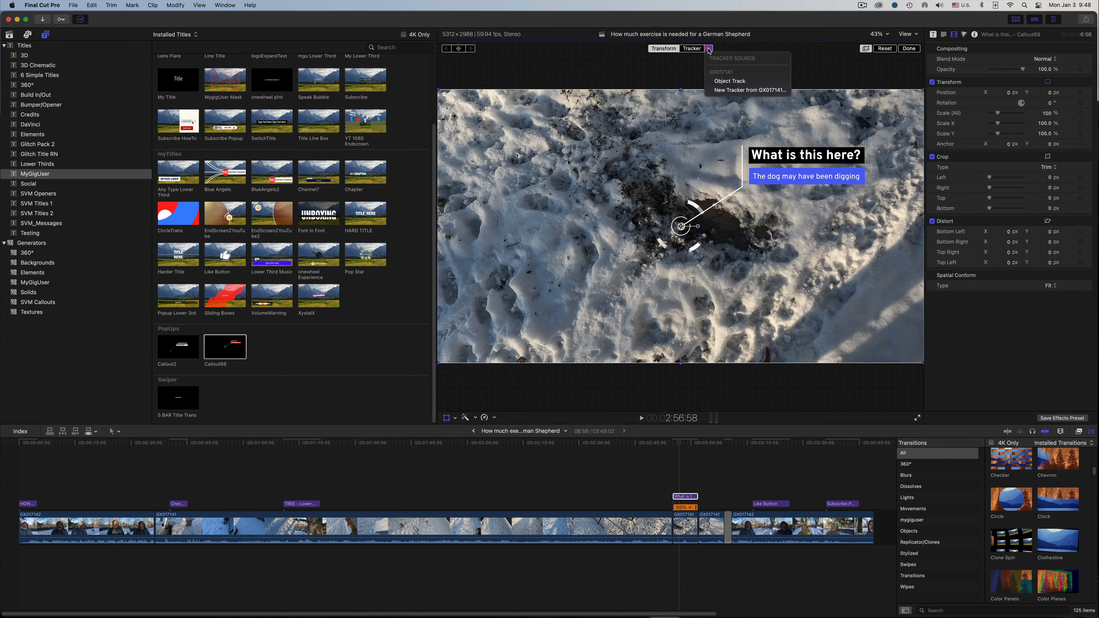
left_click(730, 81)
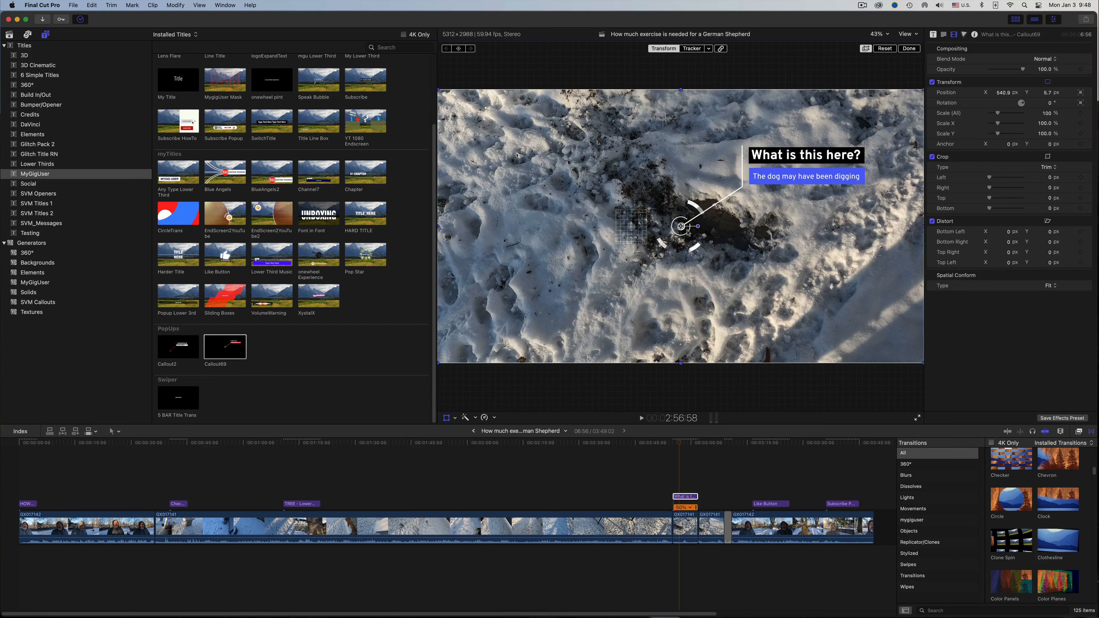
left_click(909, 49)
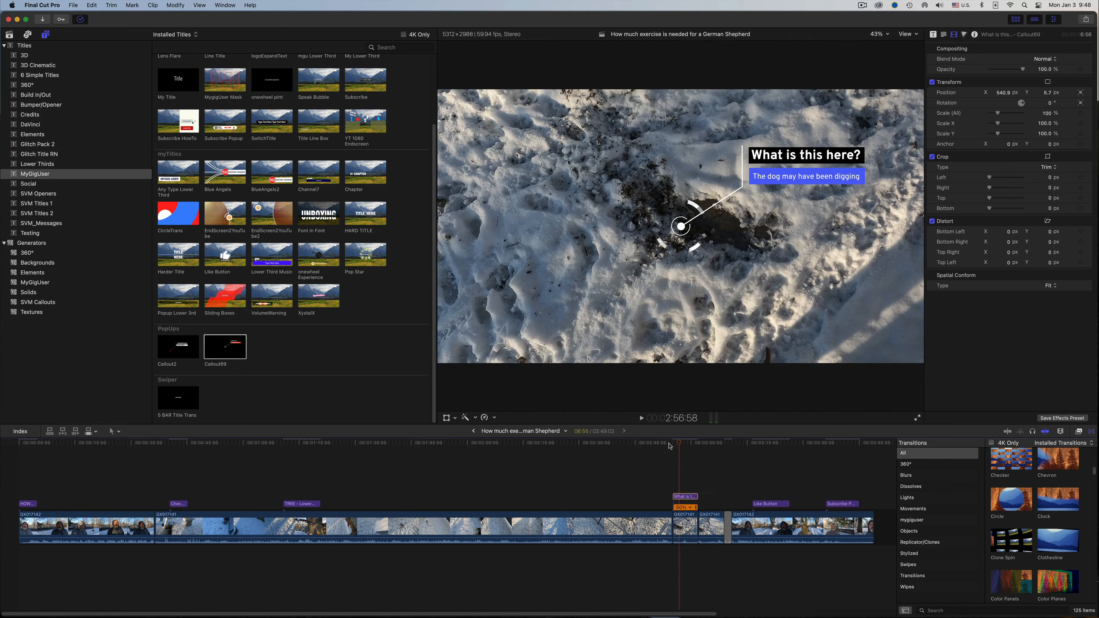
Play back the timeline from just before the hole segment to check how the callout follows the tracked ground
left_click(669, 446)
key("space")
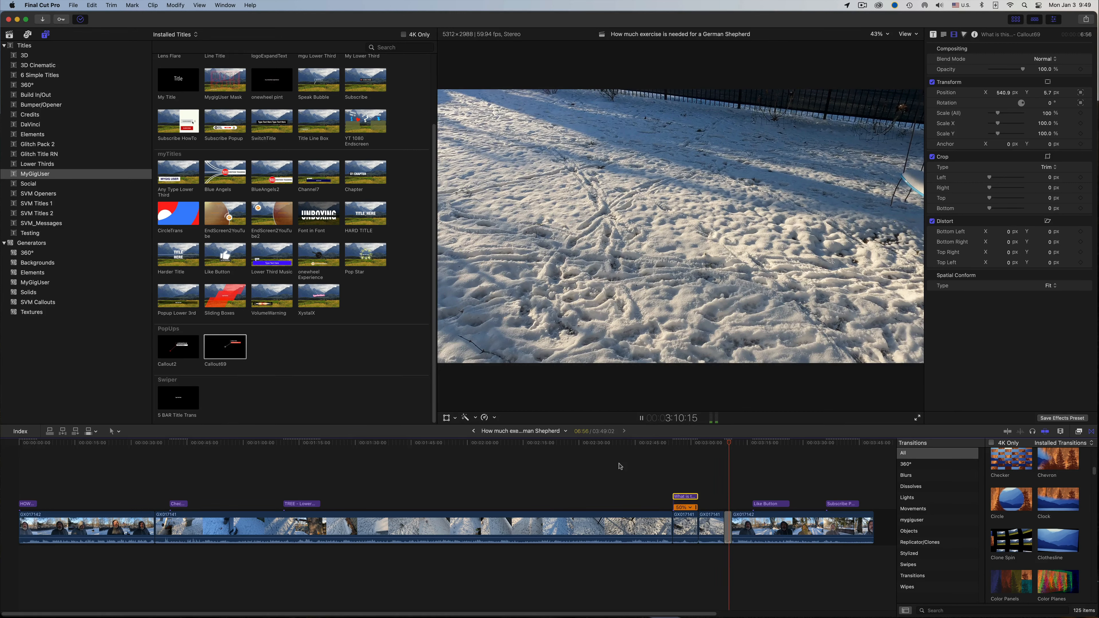
key("space")
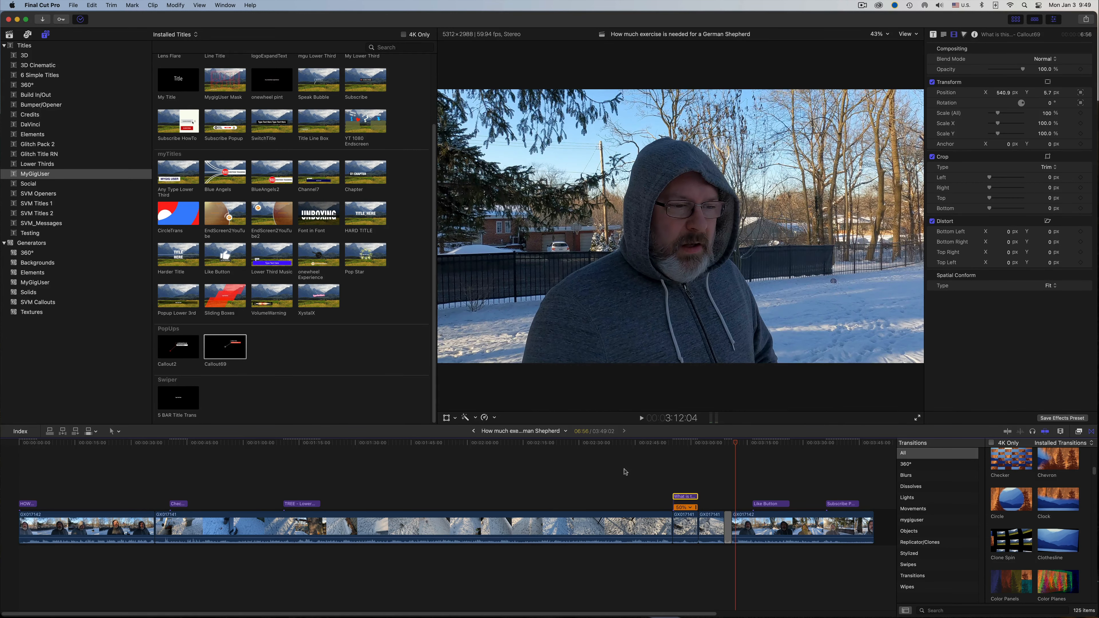
left_click(628, 475)
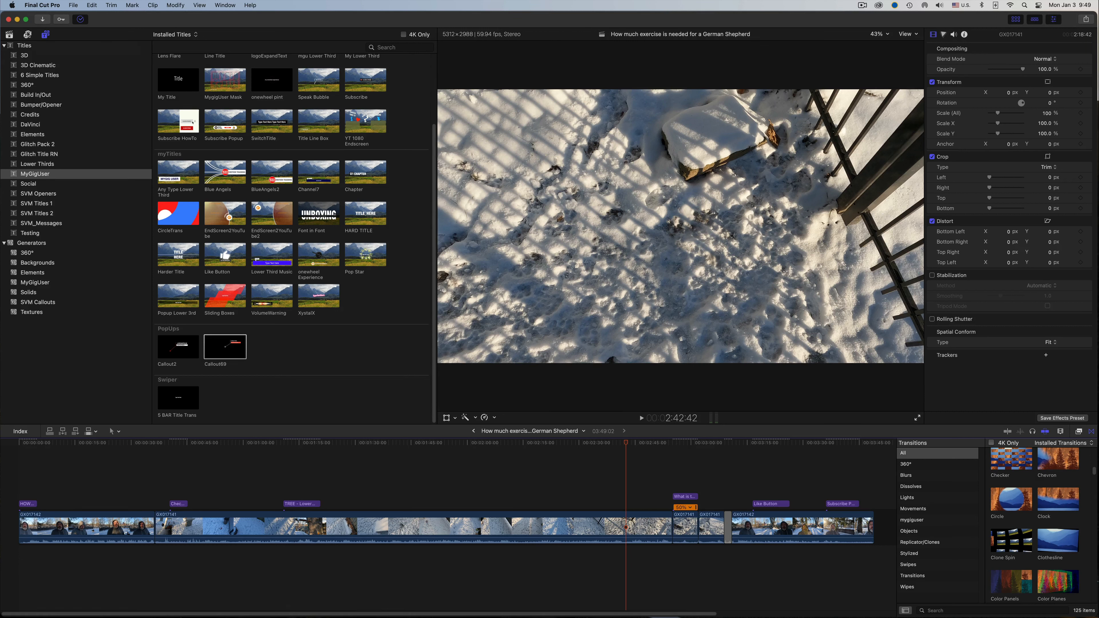
Open the Music library and play the GX017141 footage around 1:36 and 1:28 in the timeline
left_click(27, 35)
left_click(25, 65)
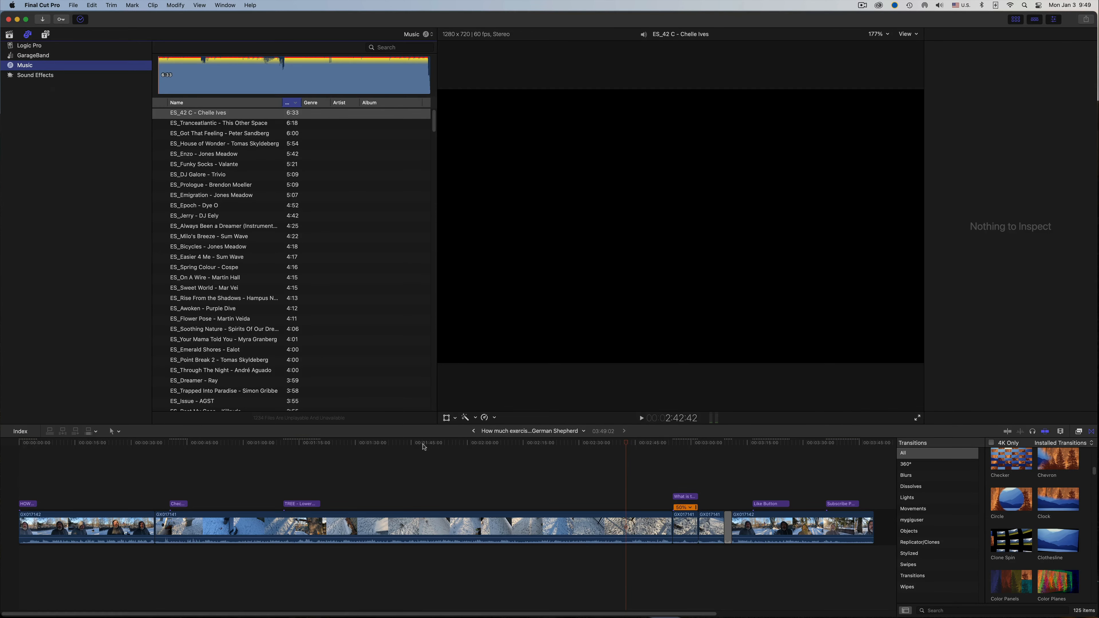
left_click_drag(423, 444, 377, 443)
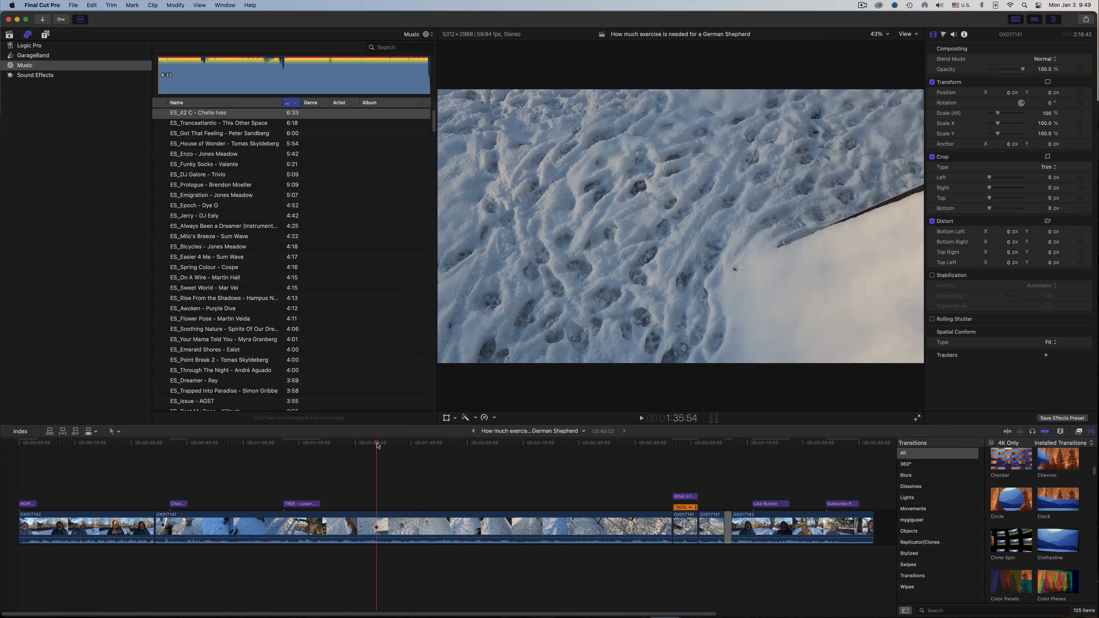
key("space")
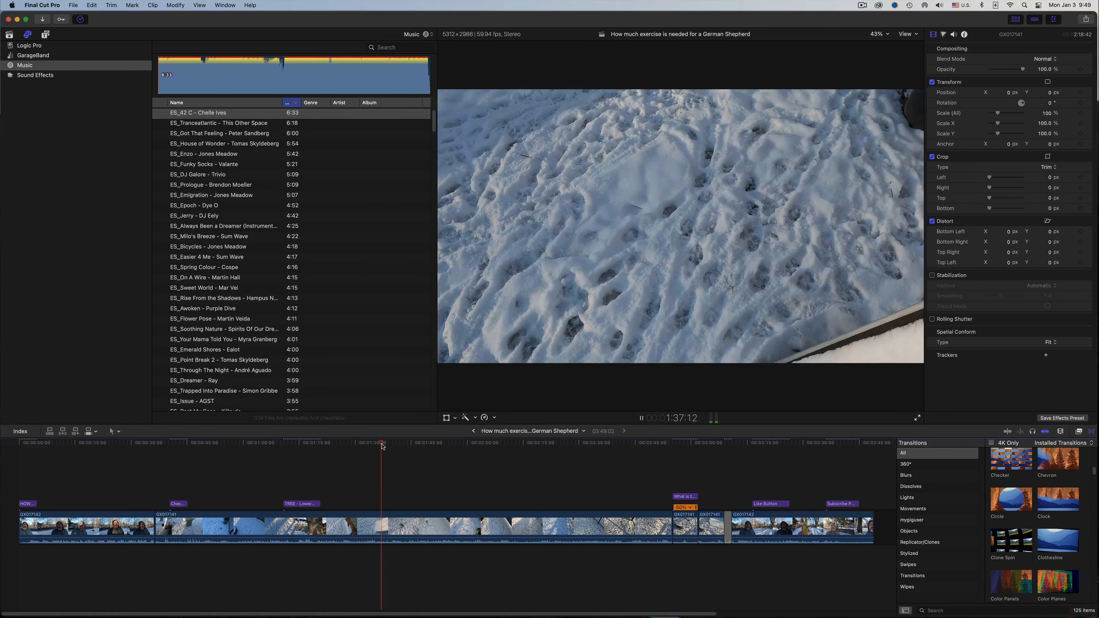
left_click(346, 450)
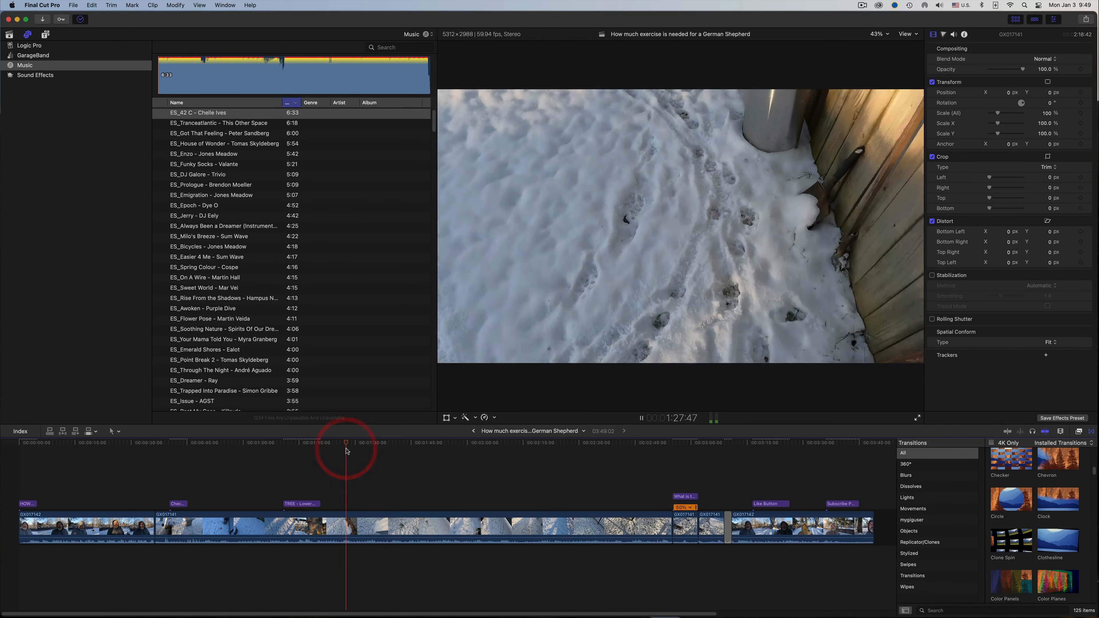
key("space")
Preview the short stings ES_A New Decade 3, ES_Crawler and ES_A Fair Tale 2 near the end of the music list
scroll(228, 368, "down", 20)
scroll(228, 369, "down", 20)
scroll(227, 368, "down", 5)
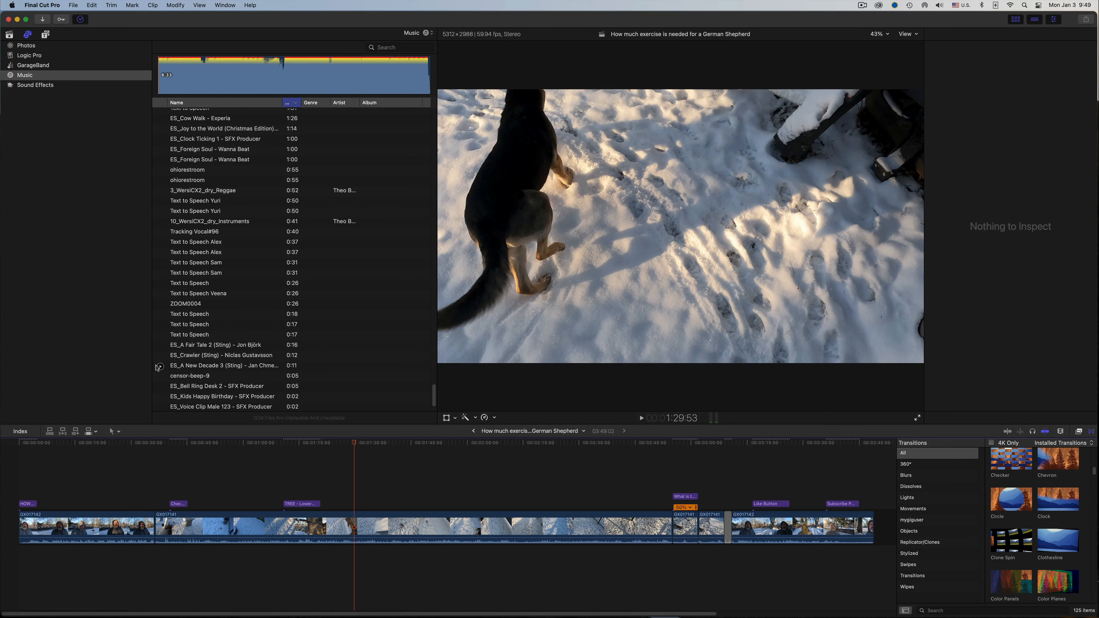
left_click(159, 366)
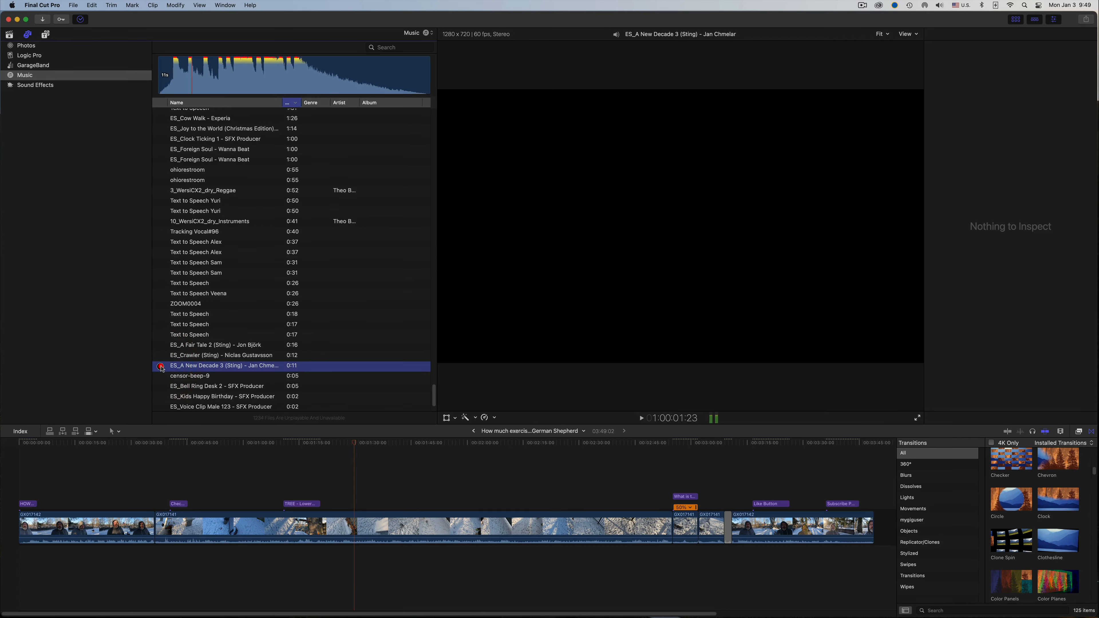
left_click(160, 357)
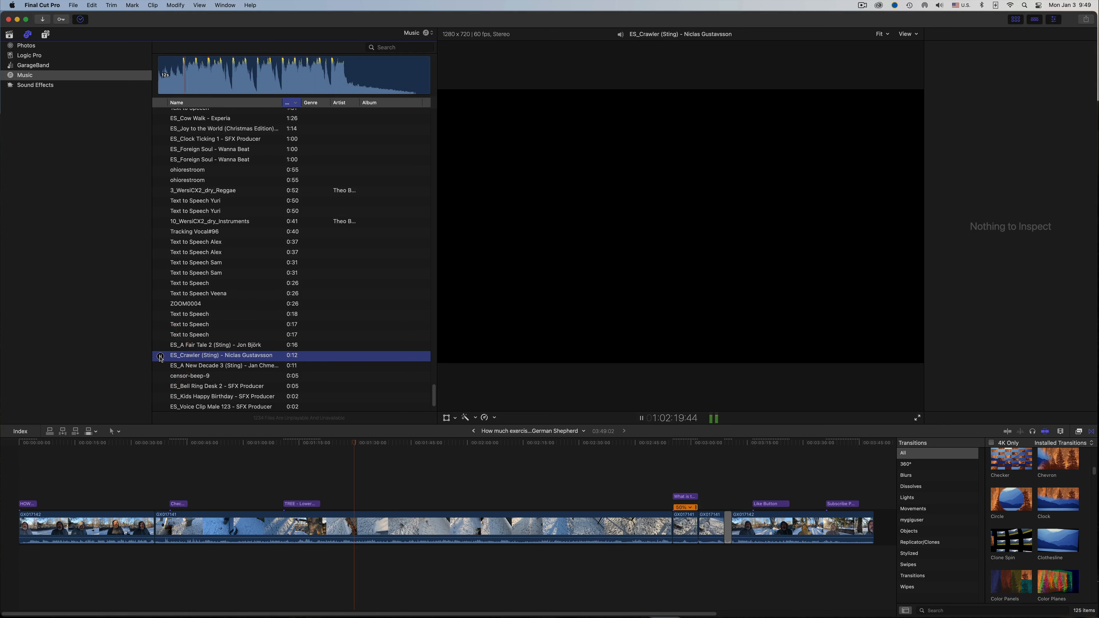
left_click(160, 346)
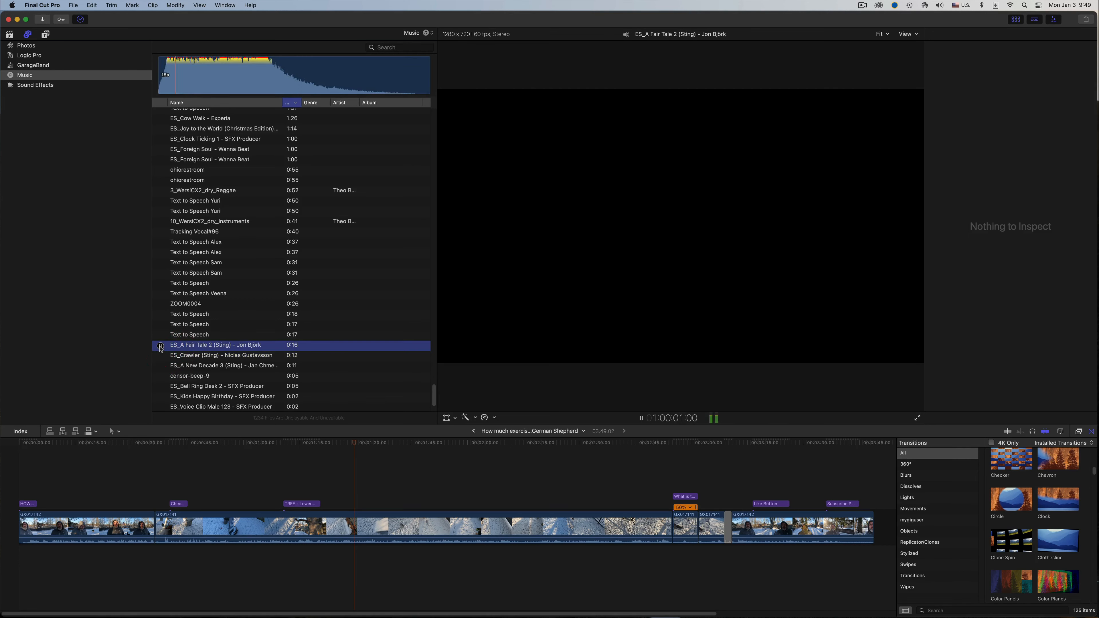
left_click(160, 346)
Preview the one-minute tracks ES_Foreign Soul and ES_Clock Ticking 1 in the music list
left_click(160, 160)
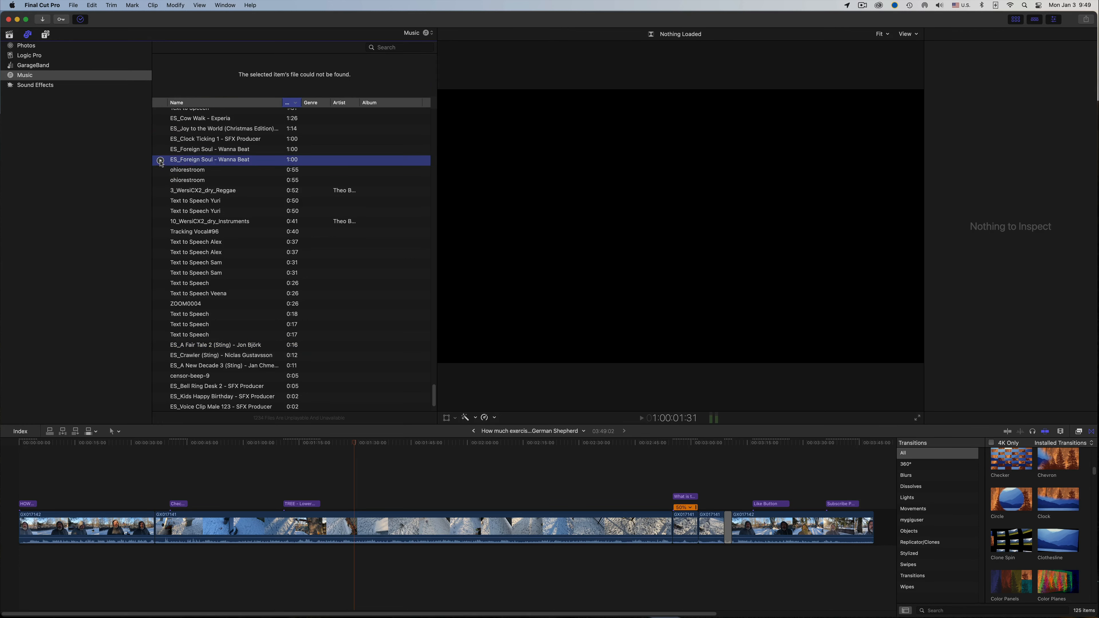
left_click(160, 139)
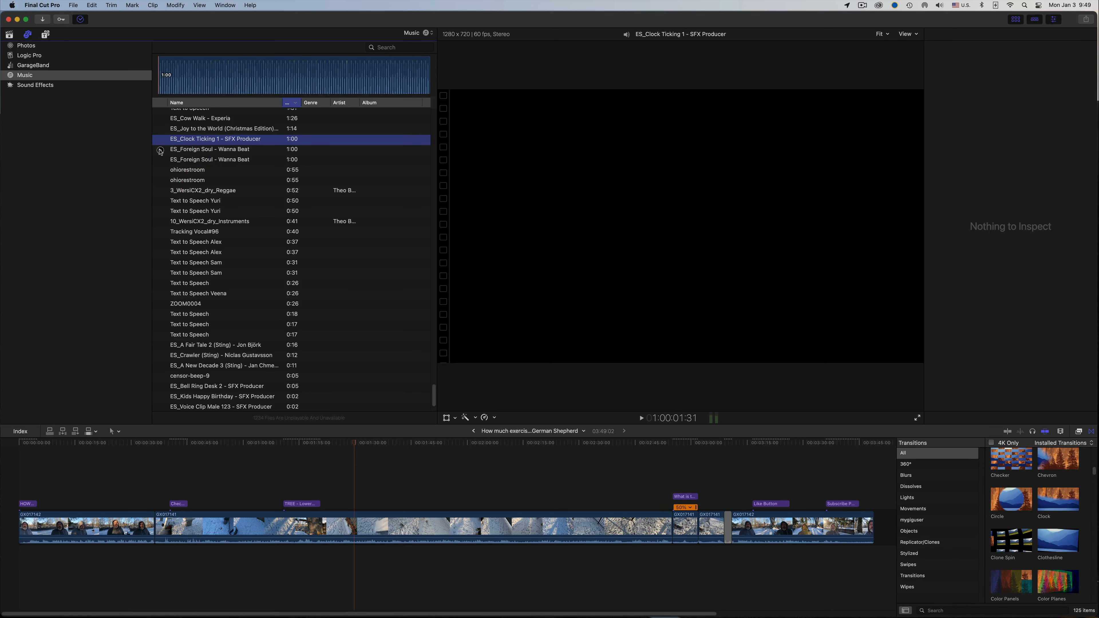
left_click(160, 150)
scroll(236, 225, "up", 5)
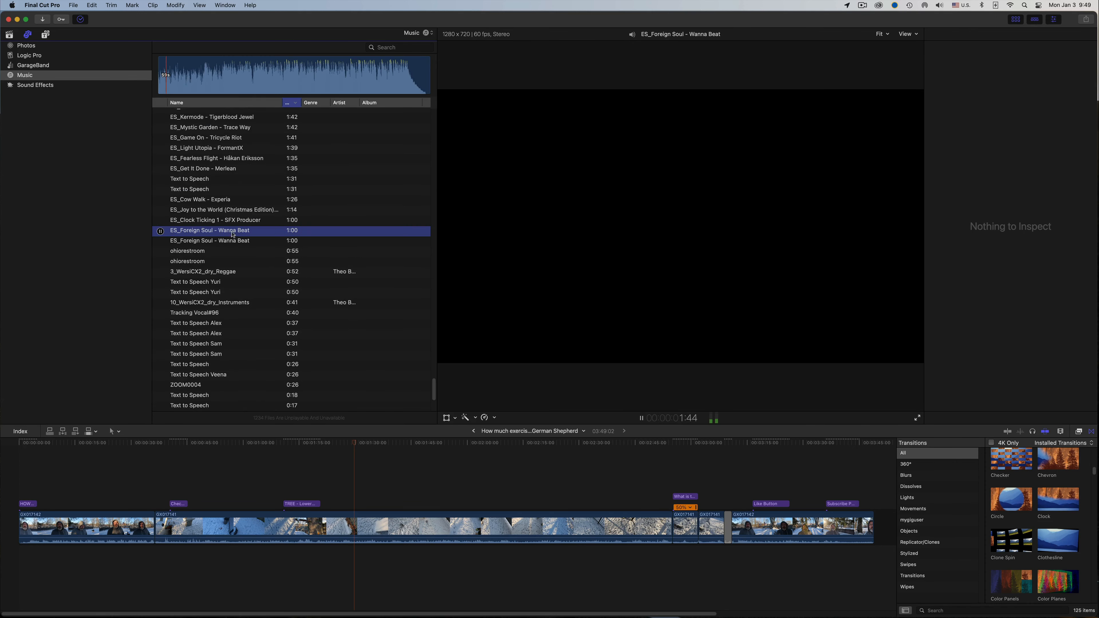
left_click(161, 220)
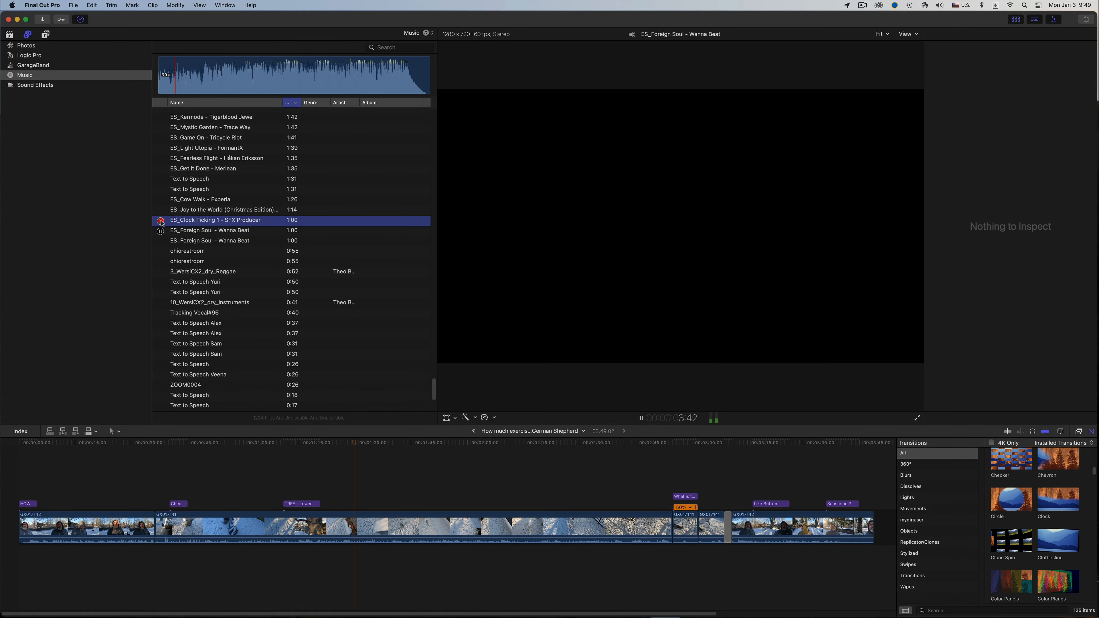
left_click(160, 220)
Preview the longer tracks ES_Get It Done, ES_Fearless Flight, ES_Light Utopia and ES_Game On
left_click(160, 169)
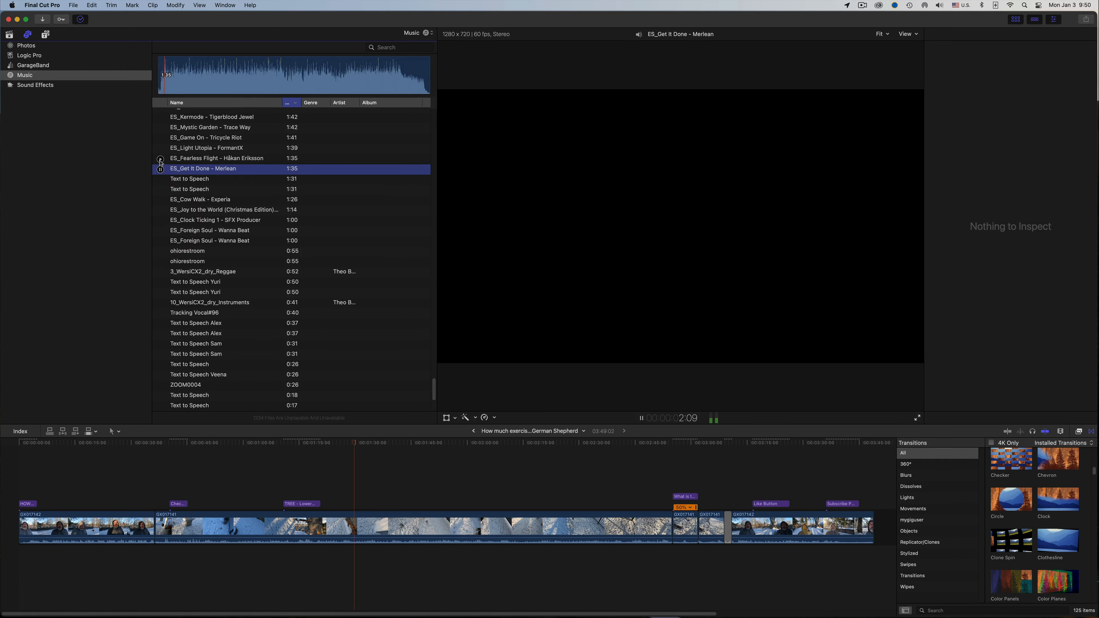
left_click(160, 159)
scroll(166, 182, "up", 2)
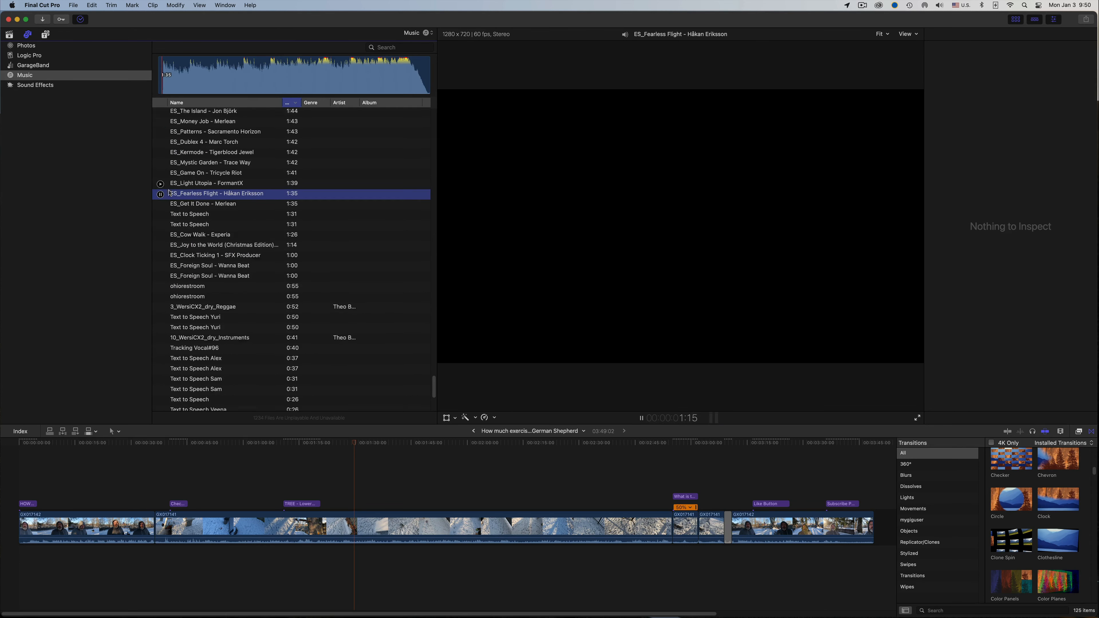
scroll(169, 192, "up", 2)
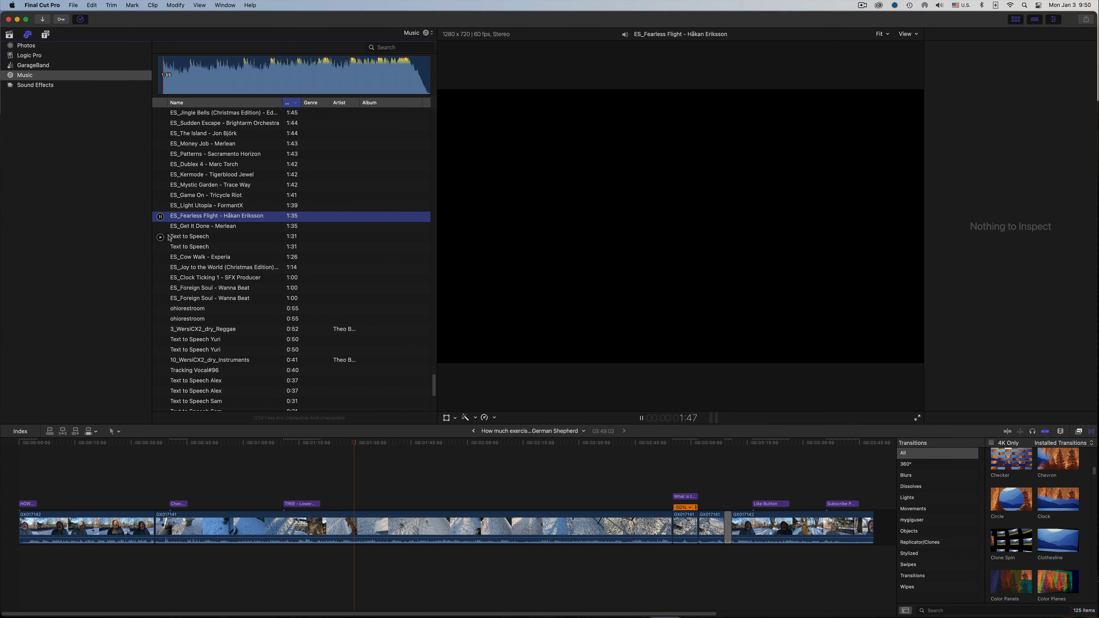
left_click(160, 207)
left_click(160, 196)
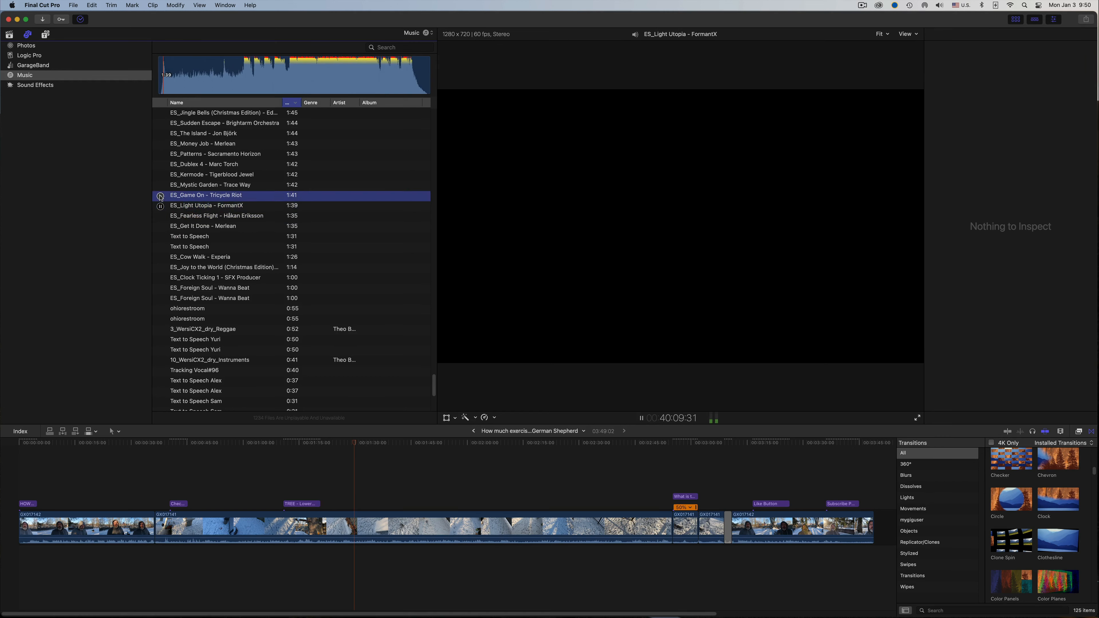
Preview ES_Mystic Garden, attach it below the GX017141 footage at 1:29:53, and set its volume to -25 dB
left_click(160, 185)
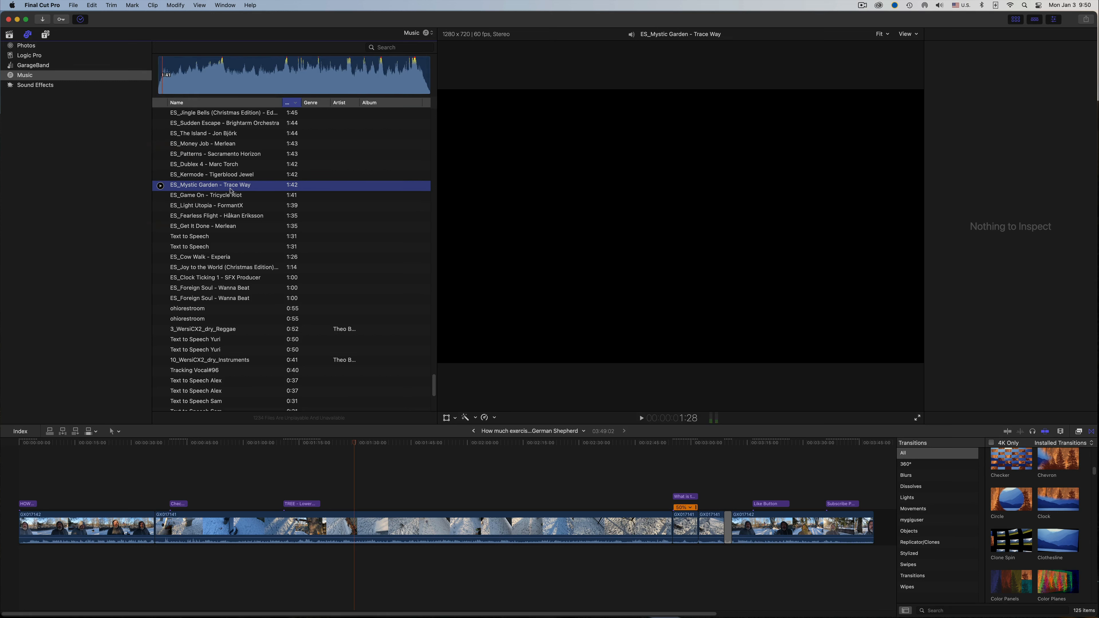
mouse_move(479, 488)
left_mouse_down()
mouse_move(467, 572)
mouse_move(356, 561)
left_mouse_up()
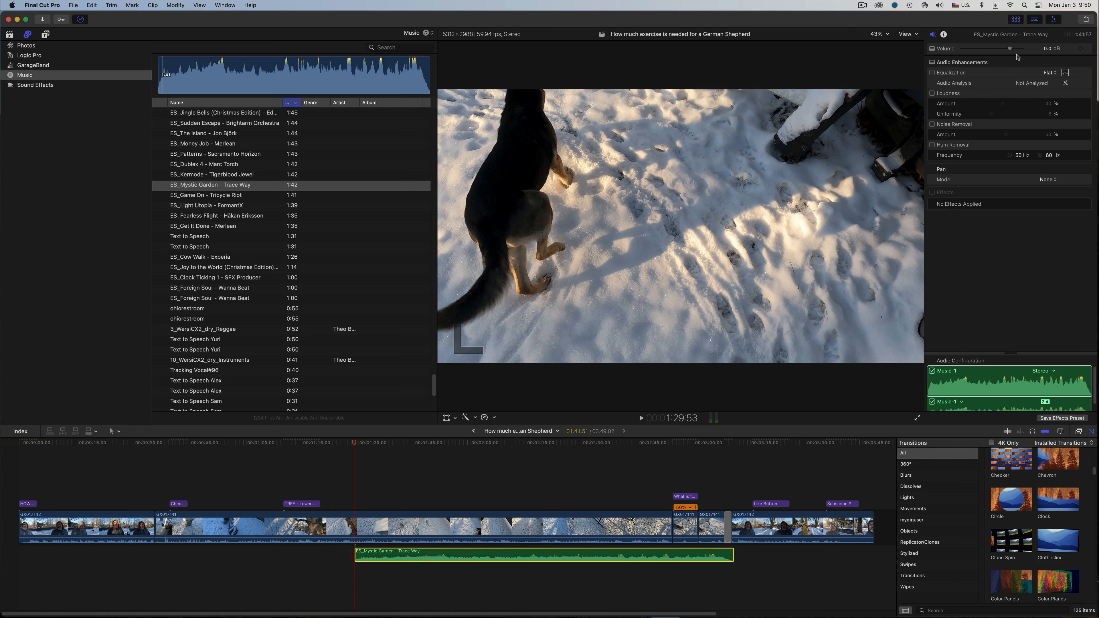
left_click_drag(1011, 49, 984, 50)
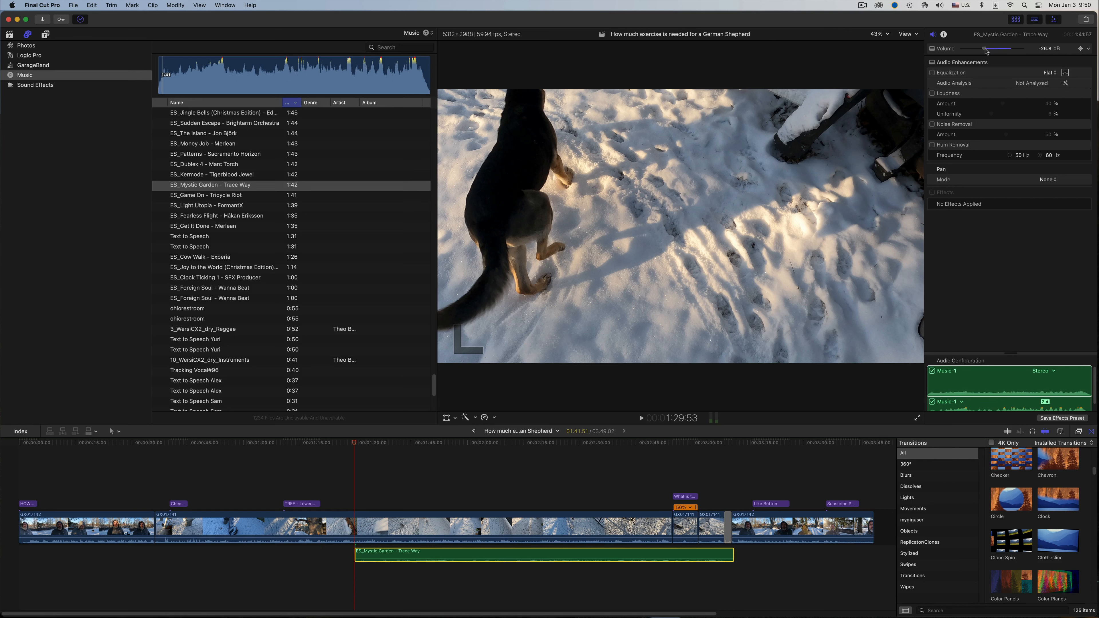
left_click(1046, 49)
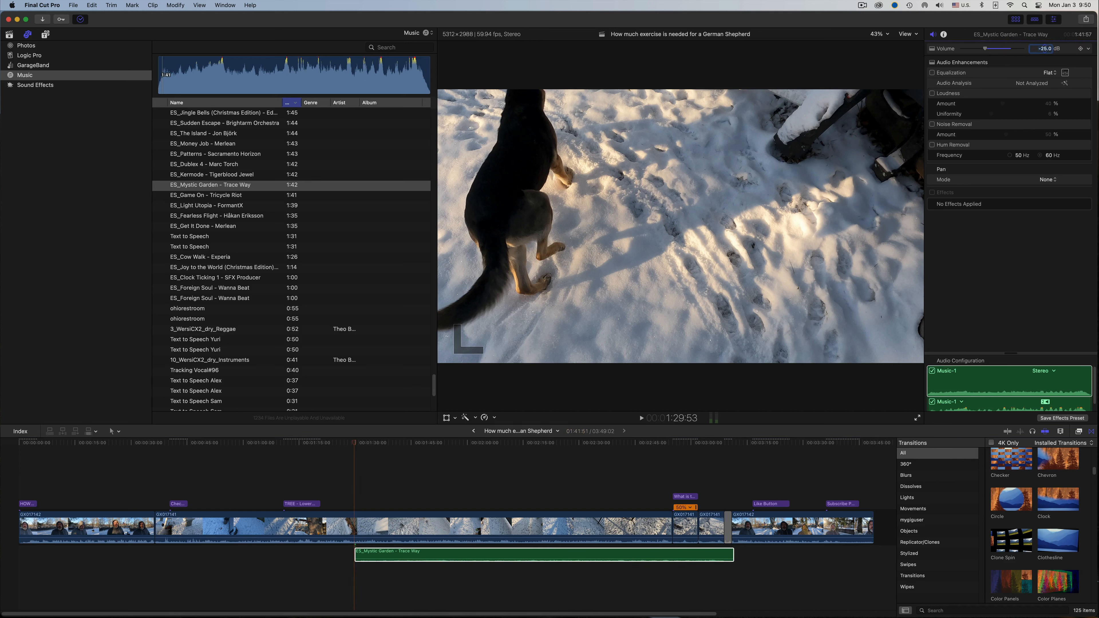
Play the timeline from the start of the Mystic Garden music and adjust the track's volume to -23 dB
left_click(353, 442)
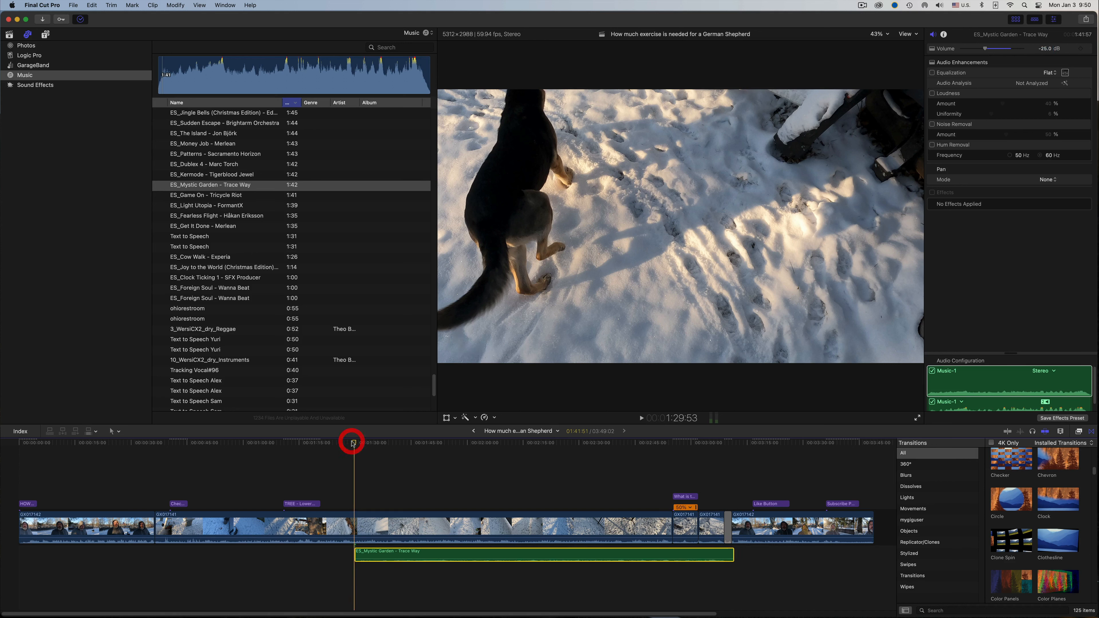
key("space")
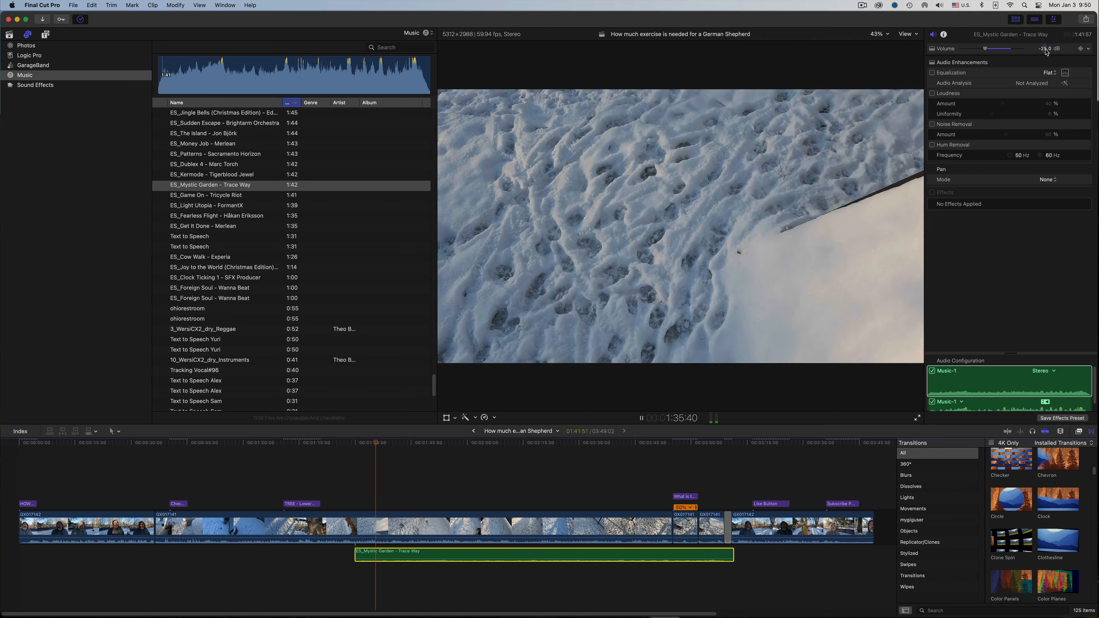
left_click_drag(1047, 52, 1045, 51)
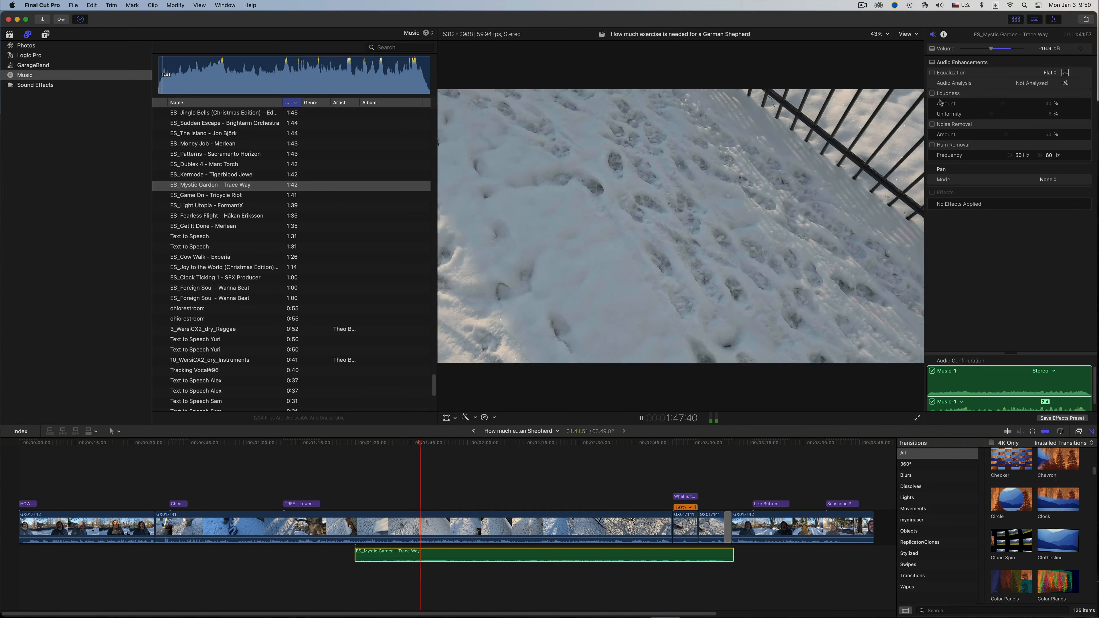
left_click_drag(1046, 50, 1046, 73)
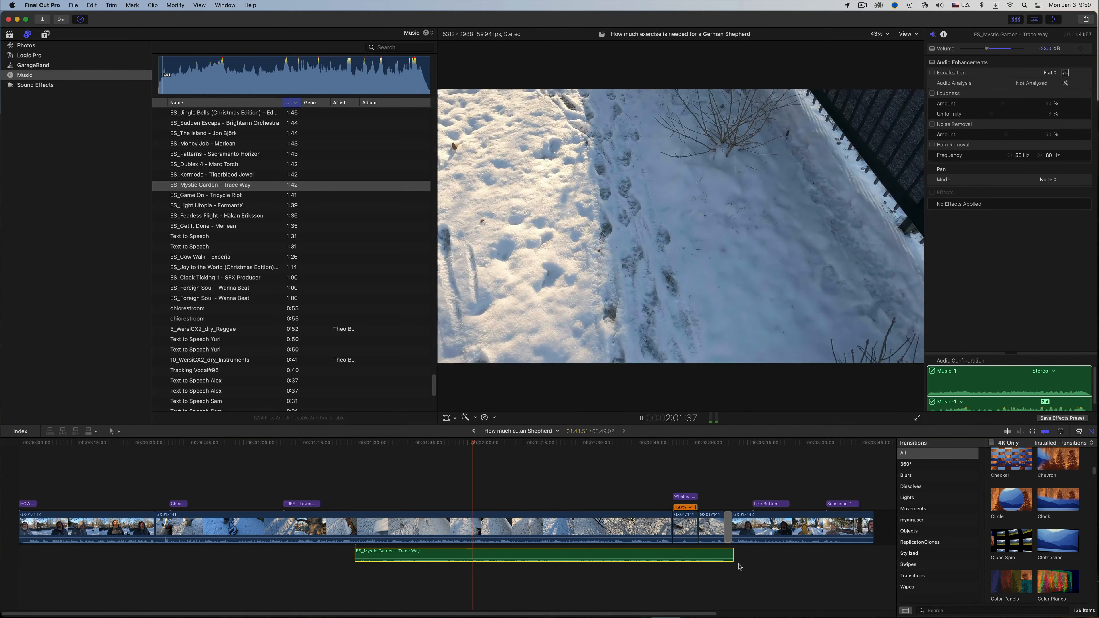
key("space")
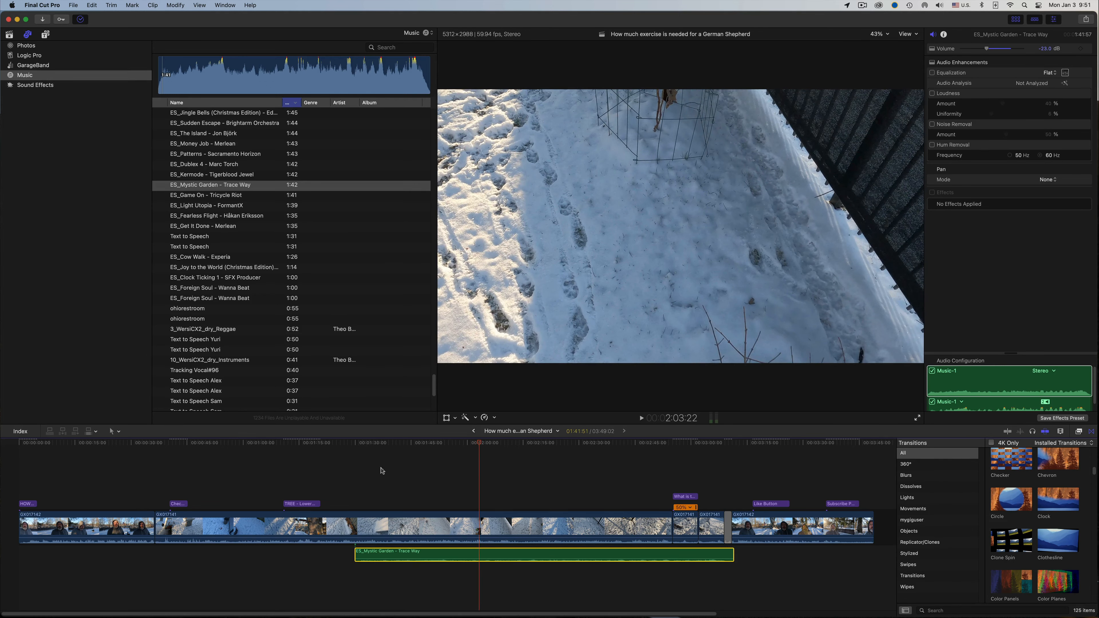
Open the Sound Effects library and preview the jingles Jaracanda and Sanskrit
left_click(48, 86)
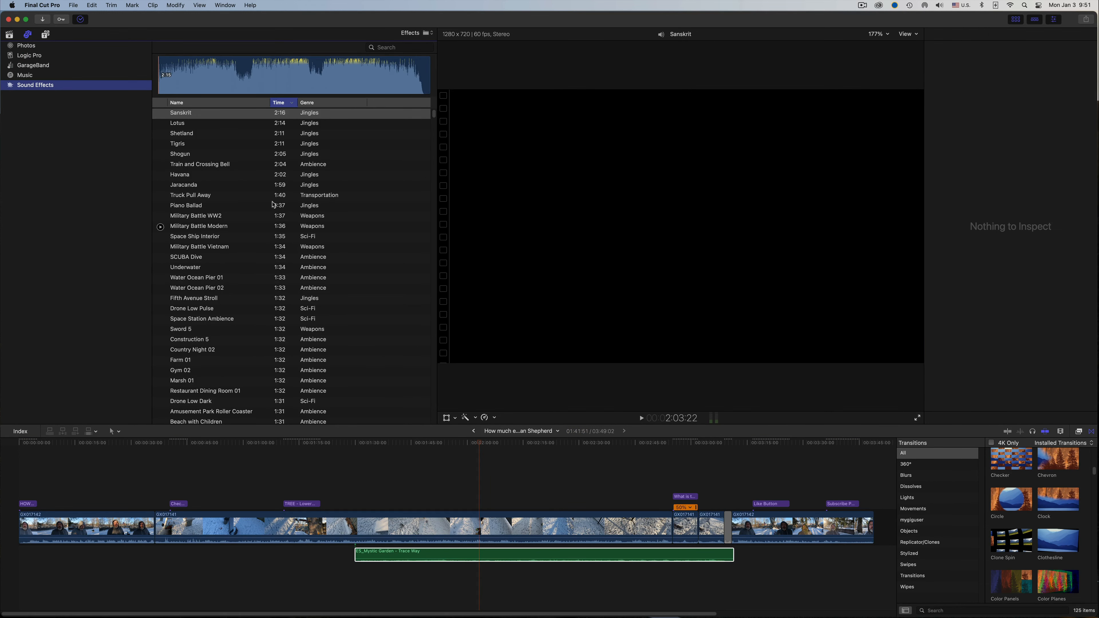
left_click(160, 186)
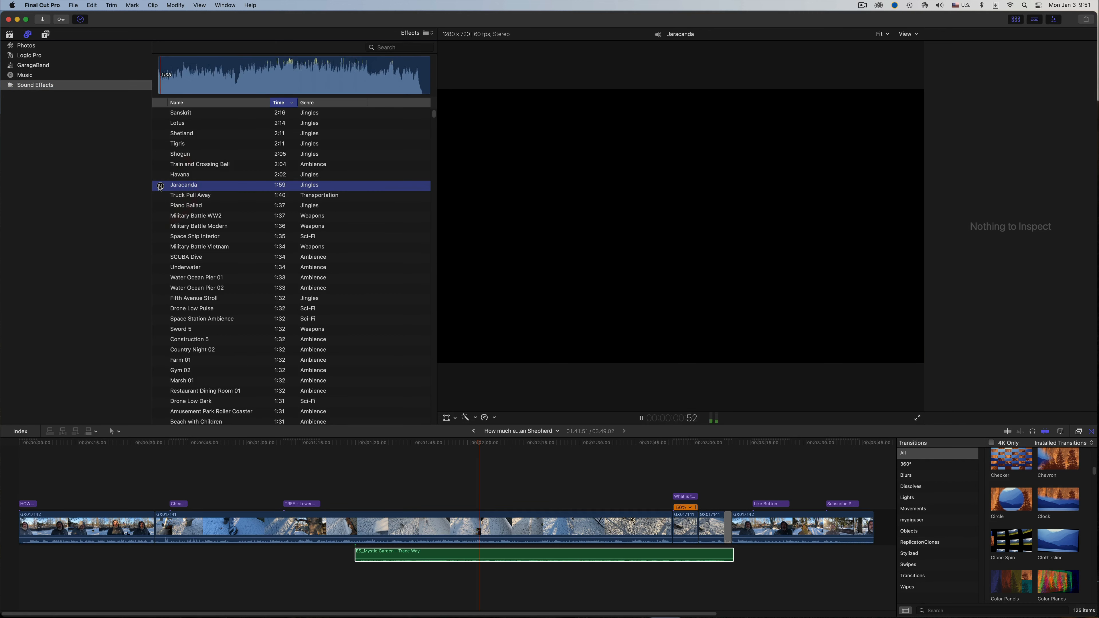
left_click(160, 186)
left_click(161, 114)
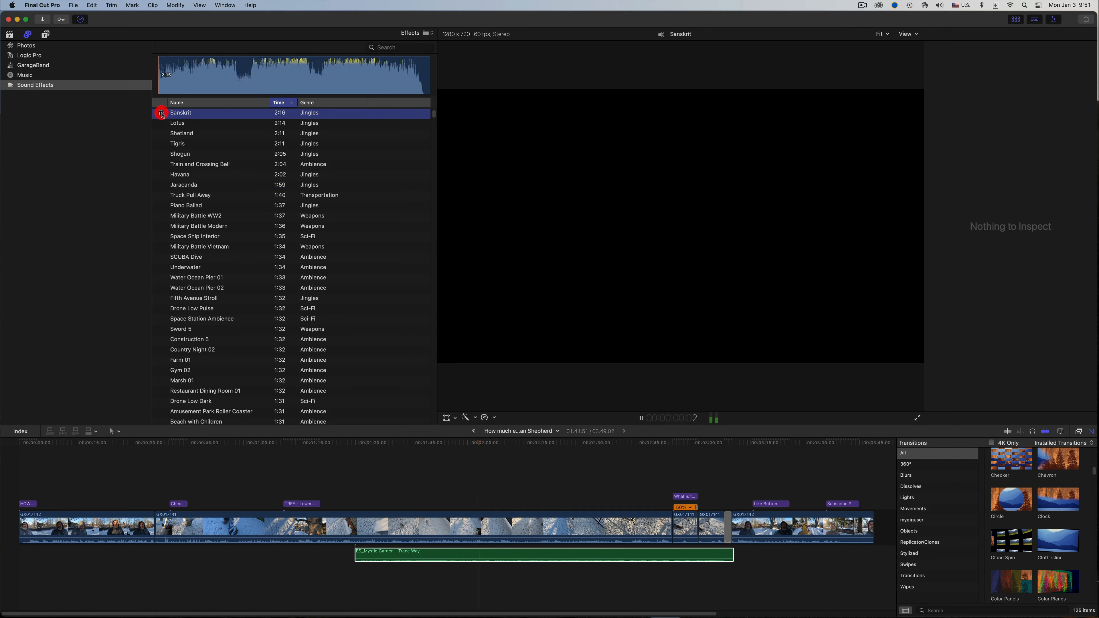
left_click(160, 114)
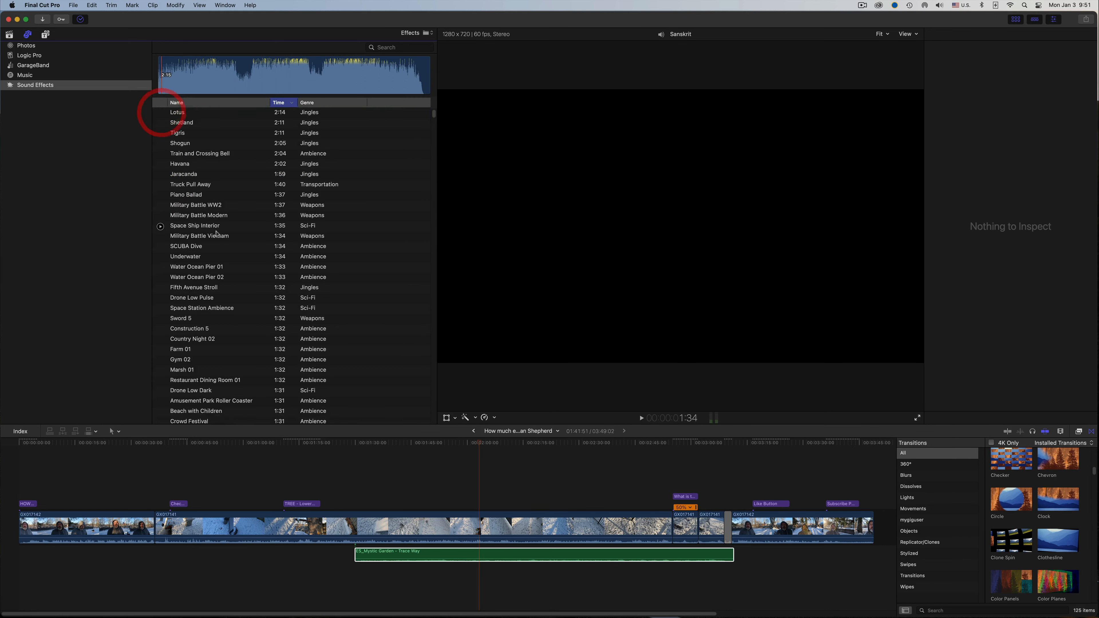
Preview the sound effects Wind 4, Auto SUV Interior Gravel Drive and Airplane Jet Take-off
scroll(225, 250, "down", 10)
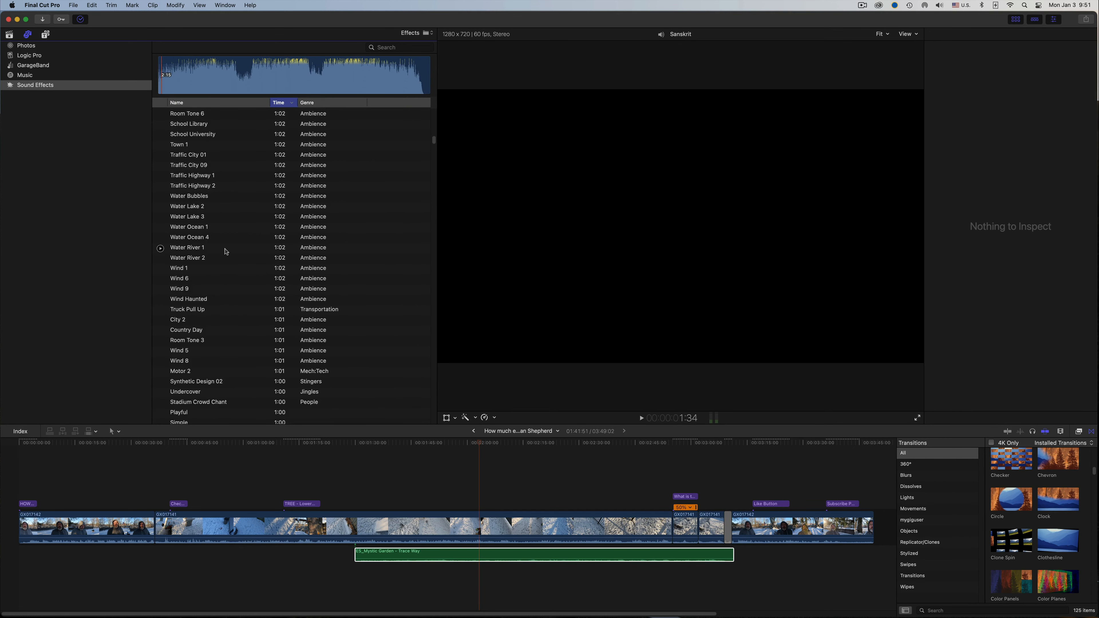
scroll(226, 251, "down", 5)
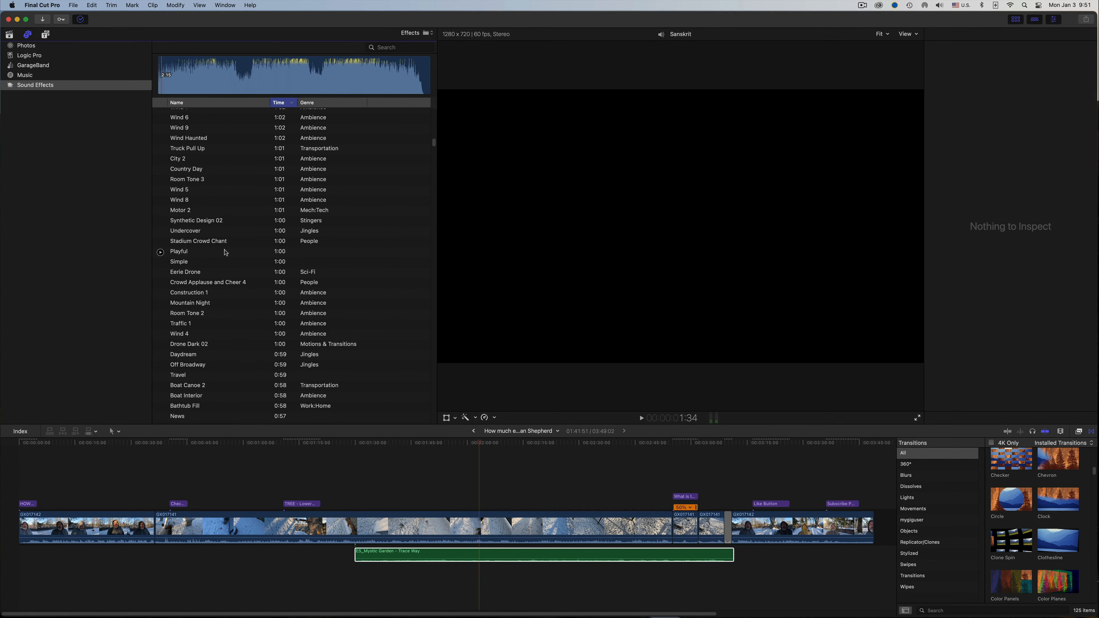
left_click(160, 334)
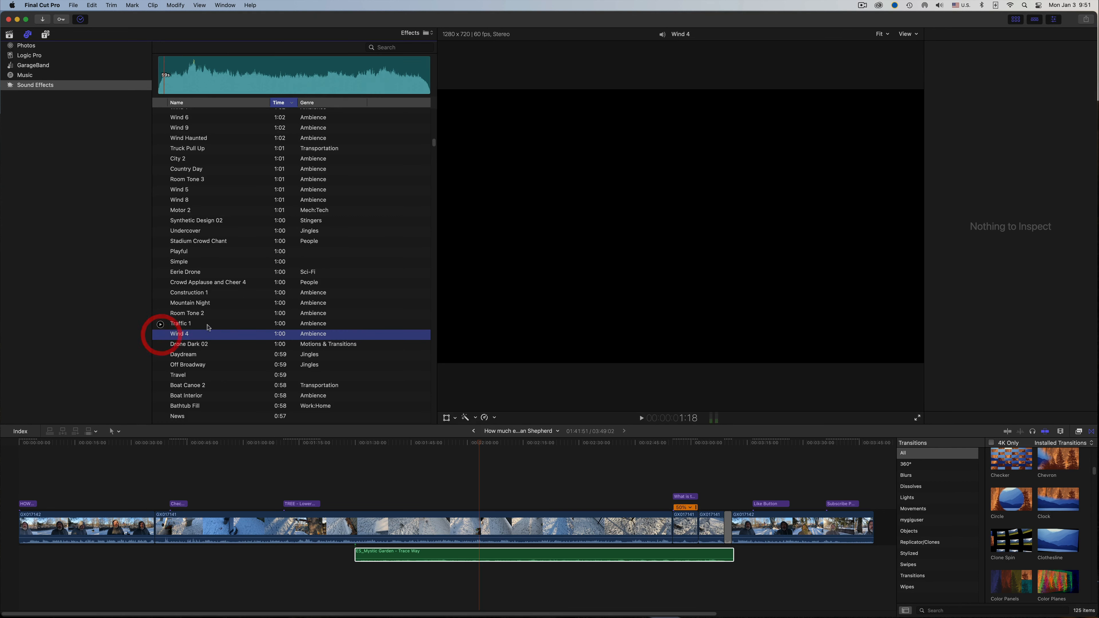
scroll(209, 328, "down", 10)
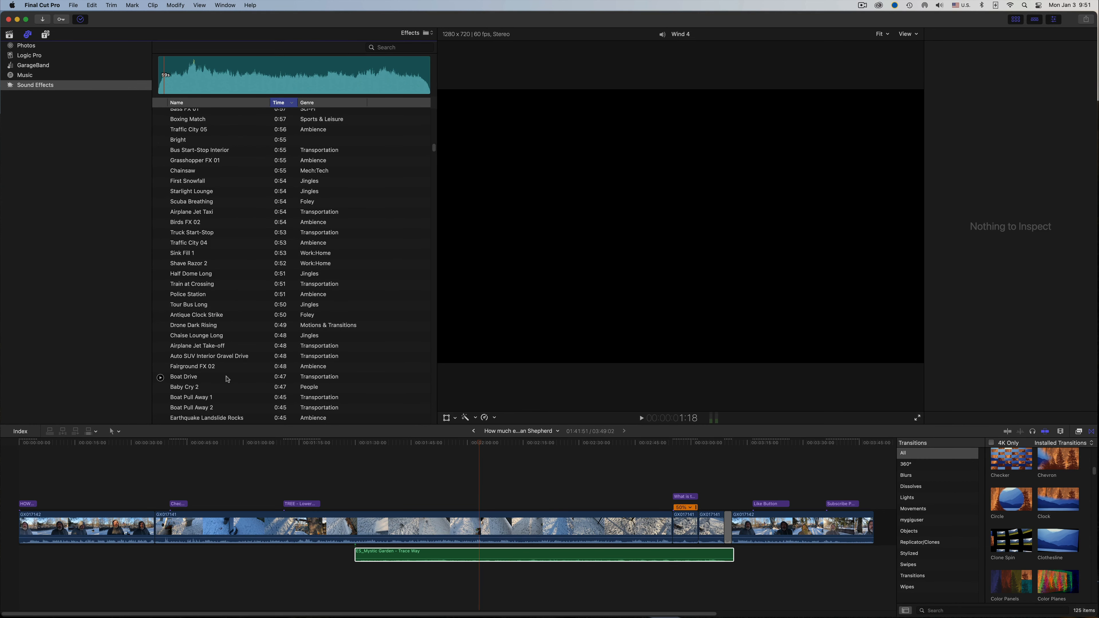
left_click(160, 357)
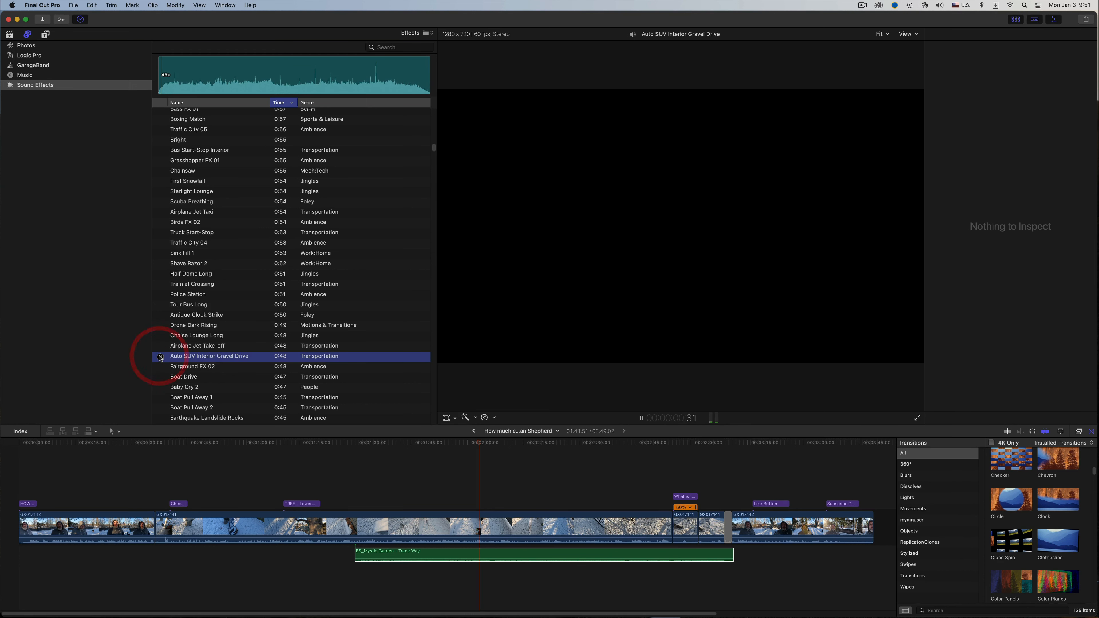
left_click(160, 347)
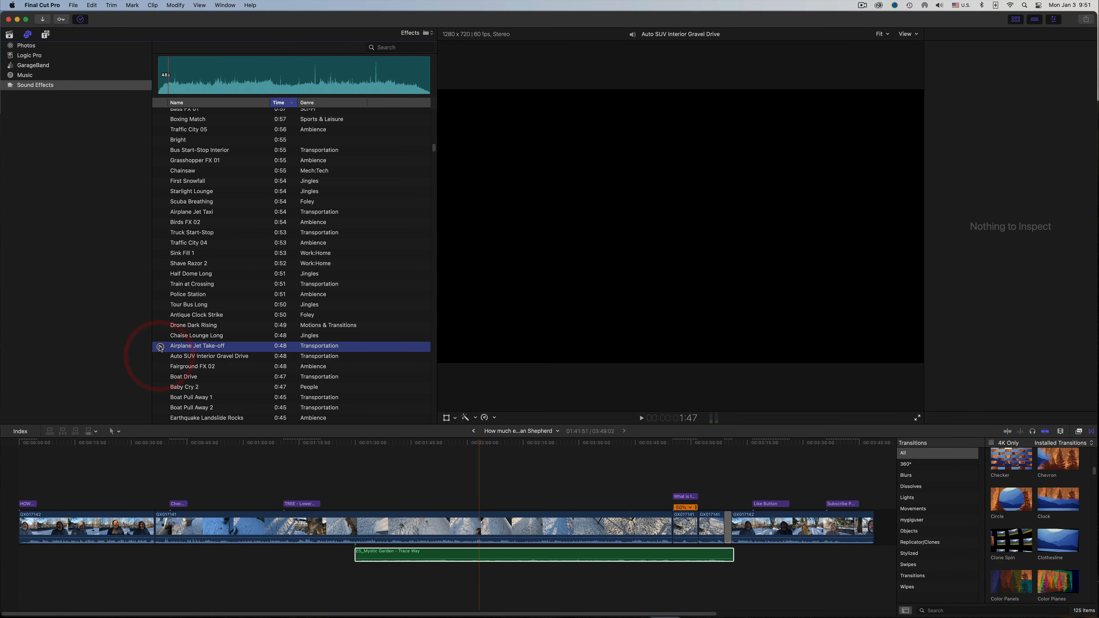
left_click(160, 347)
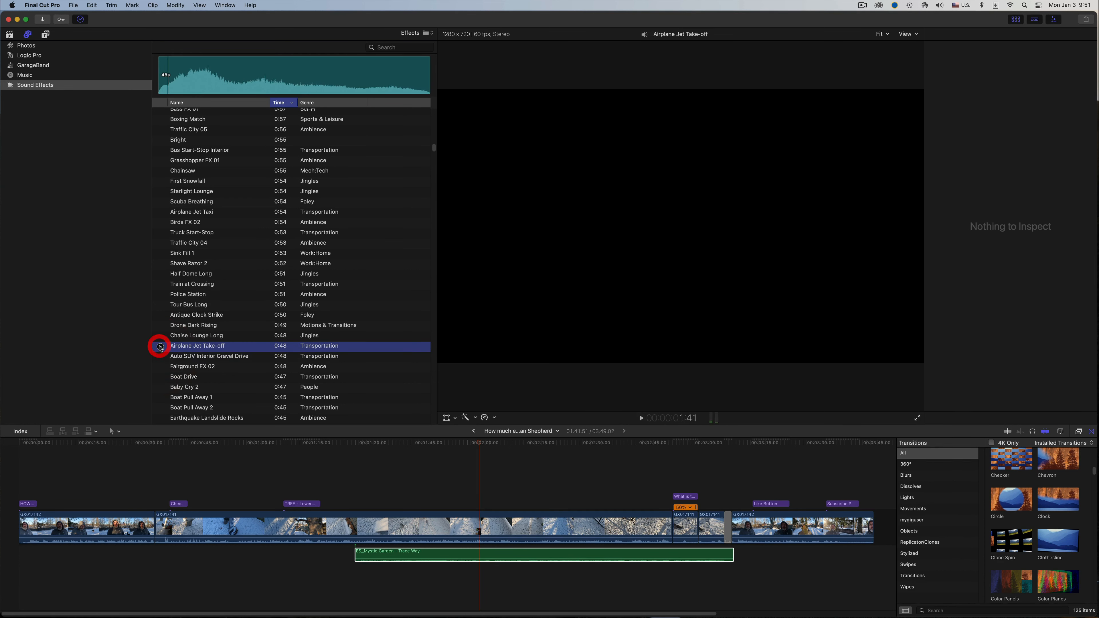
Browse the sound effects of about half a minute and preview the jingle Dolce Vita
scroll(217, 327, "down", 10)
scroll(218, 324, "down", 5)
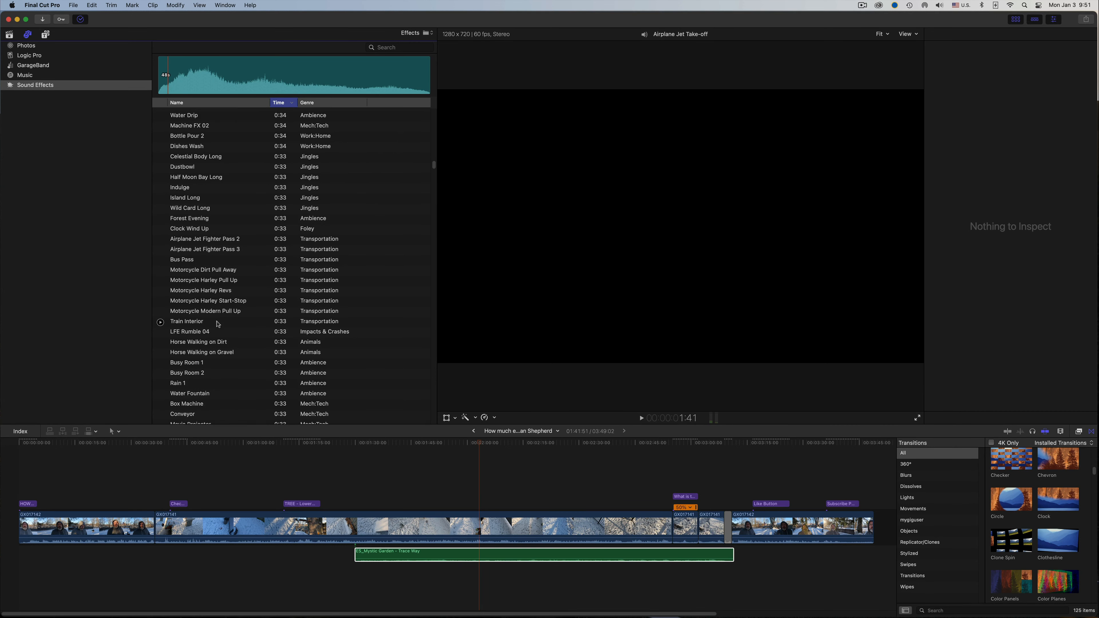
scroll(217, 325, "down", 2)
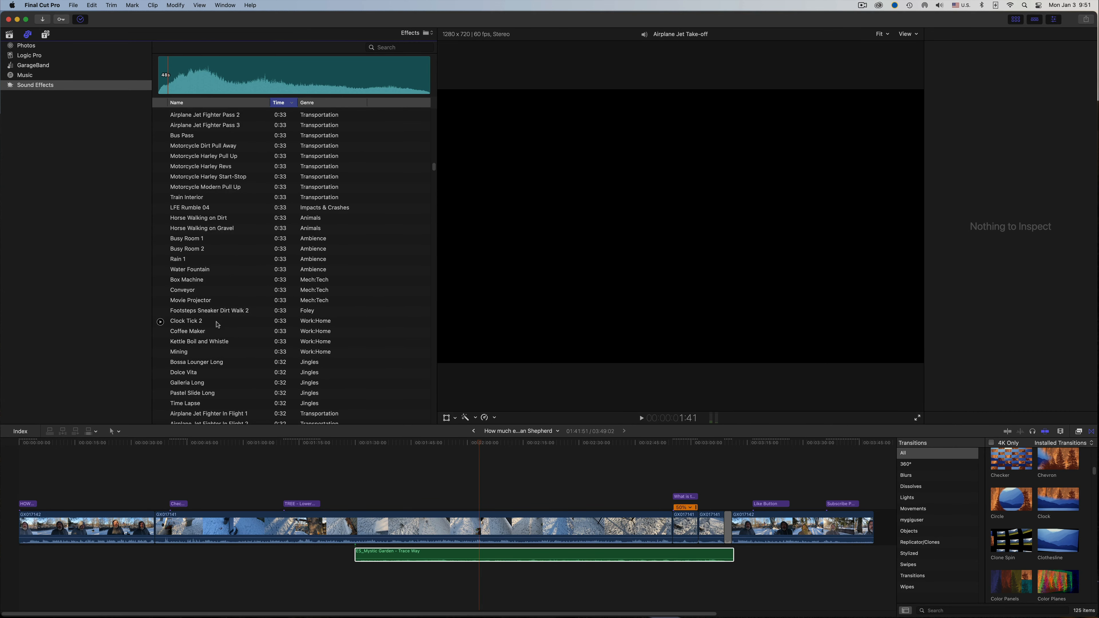
left_click(161, 368)
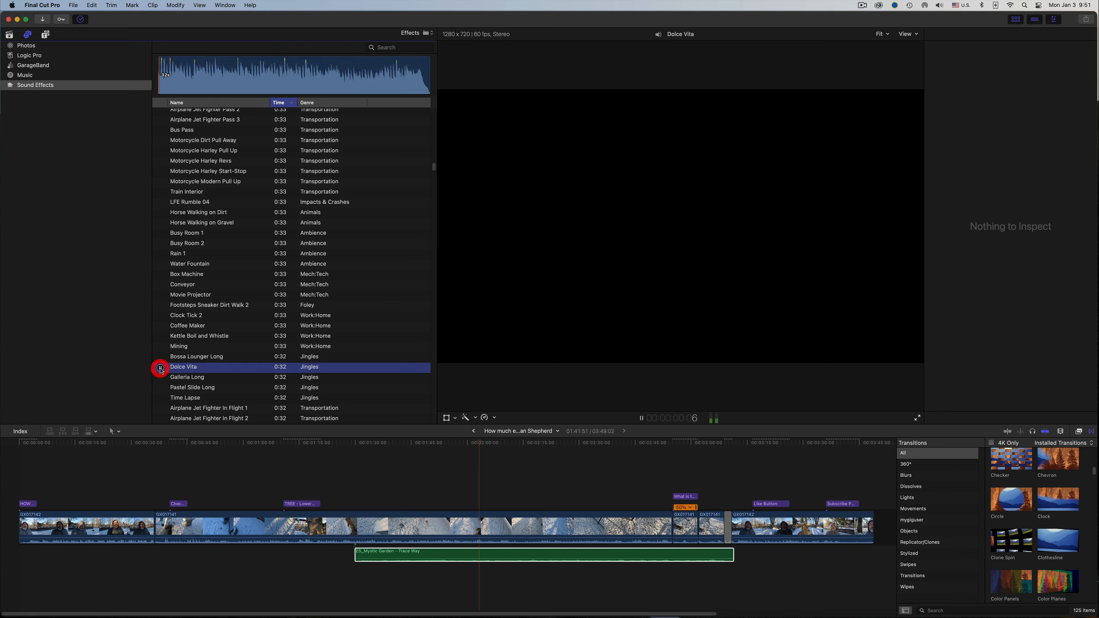
Stop the Dolce Vita preview and preview the jingle Time Lapse among the 32-second sound effects
left_click(160, 368)
scroll(160, 368, "down", 5)
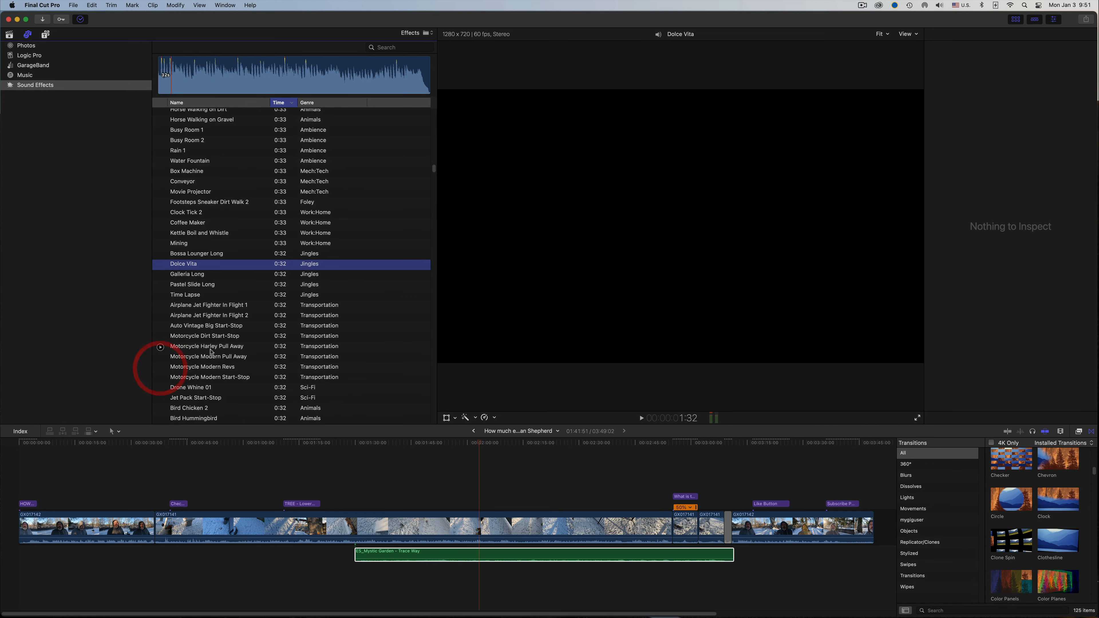
left_click(160, 296)
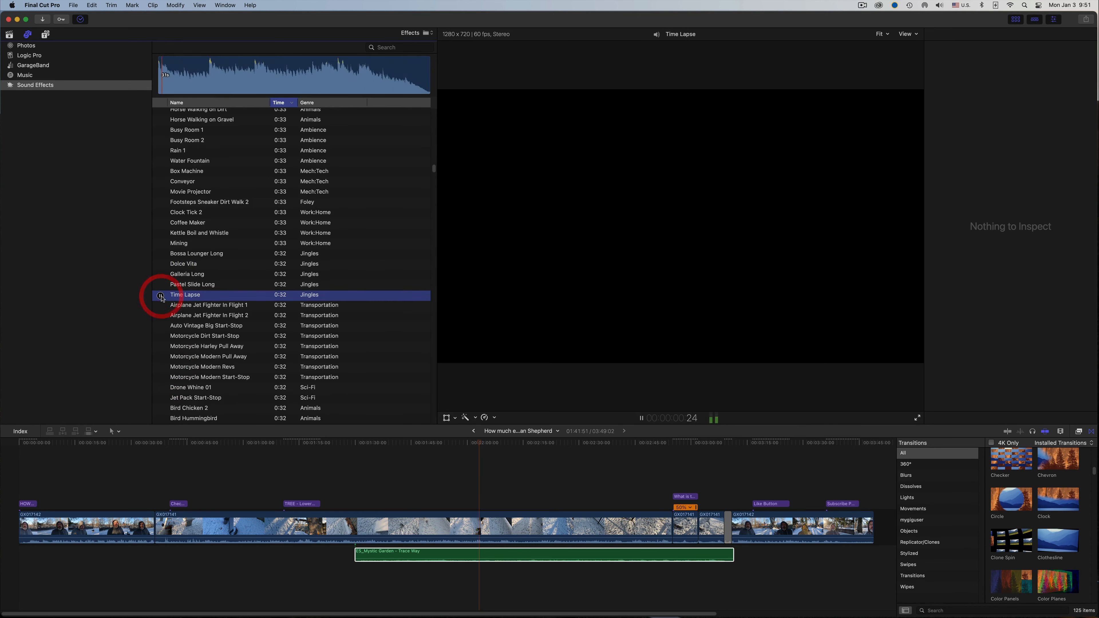
left_click(160, 296)
scroll(169, 342, "down", 10)
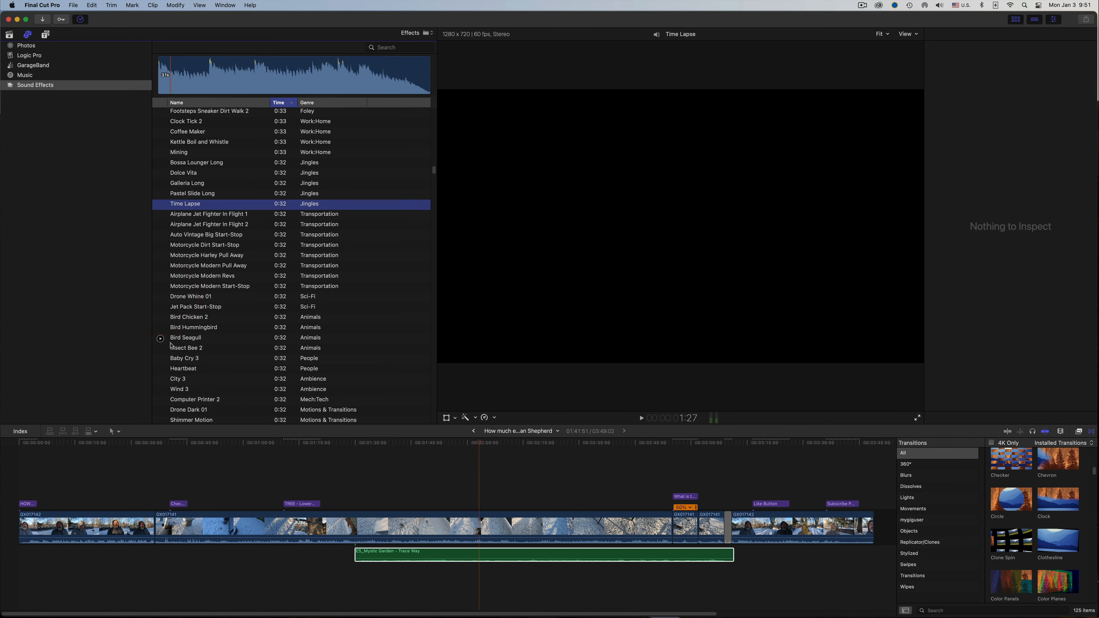
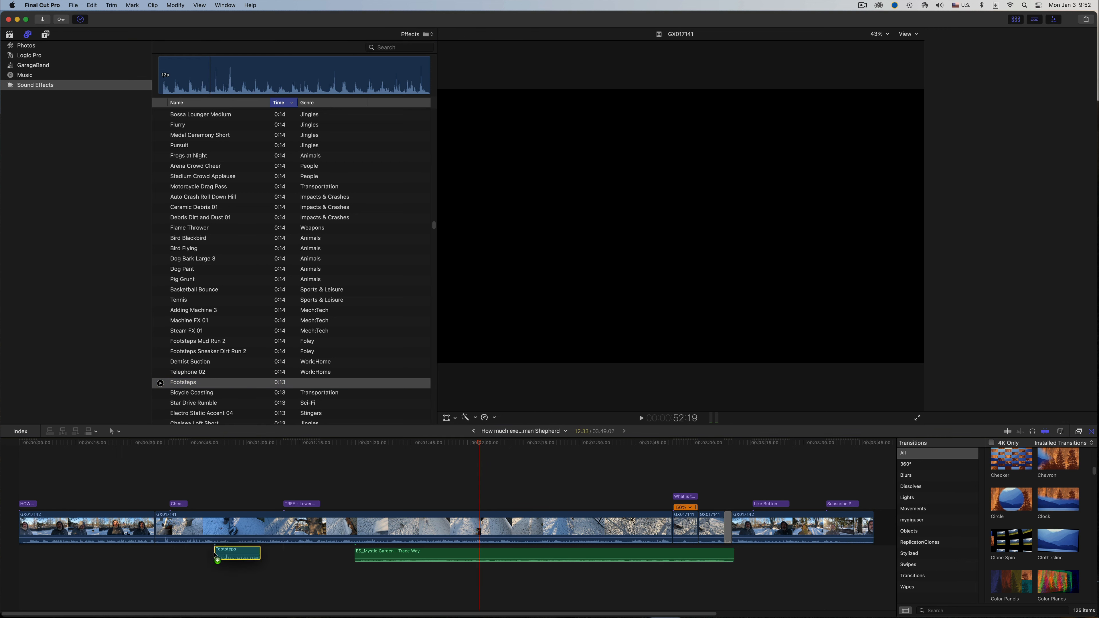
Play the Footsteps sound effect on the timeline from its start and set its volume to -9.3 dB
left_click(199, 446)
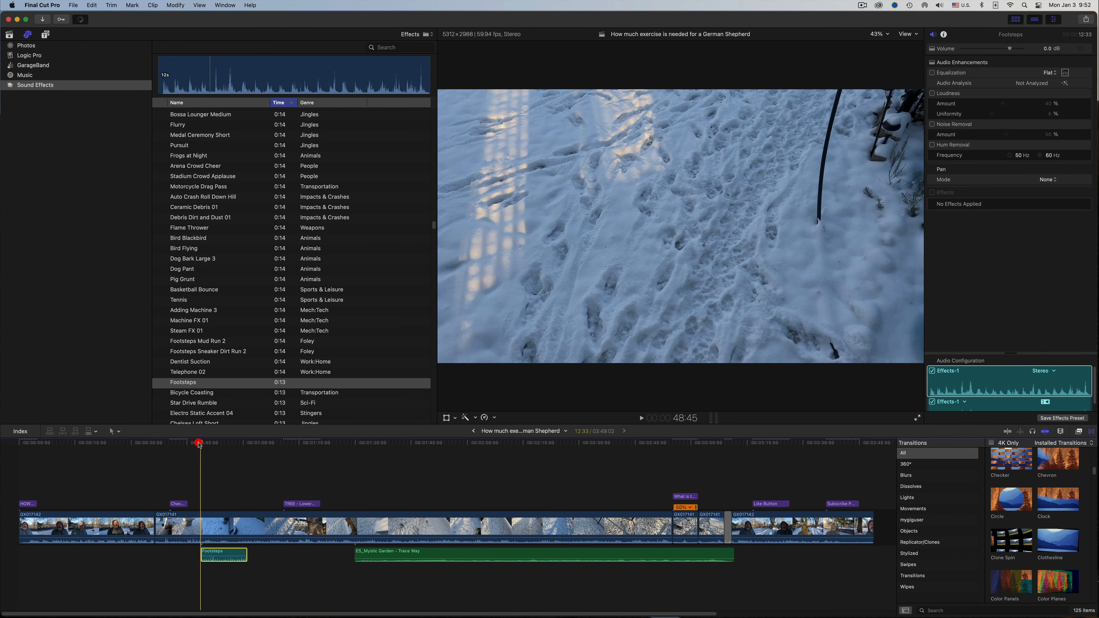
key("space")
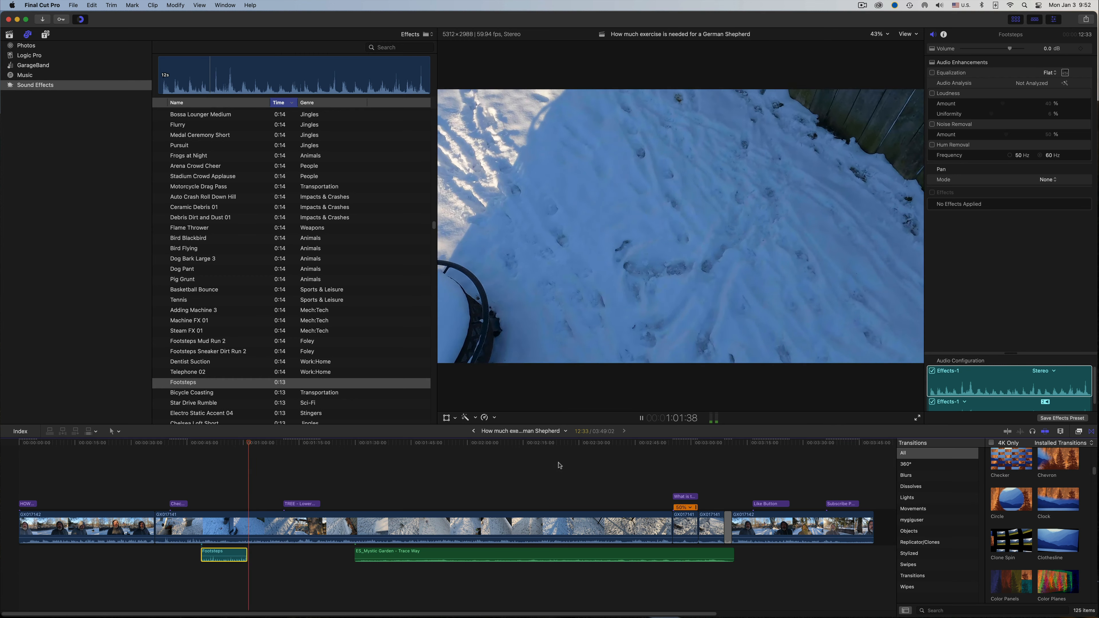
key("space")
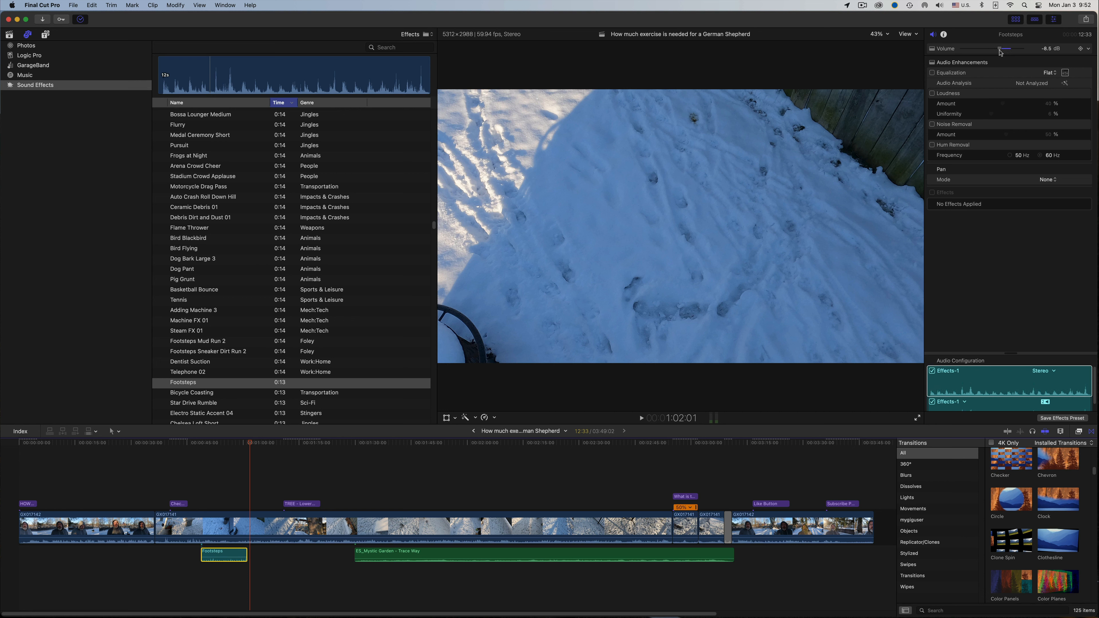
left_click(998, 49)
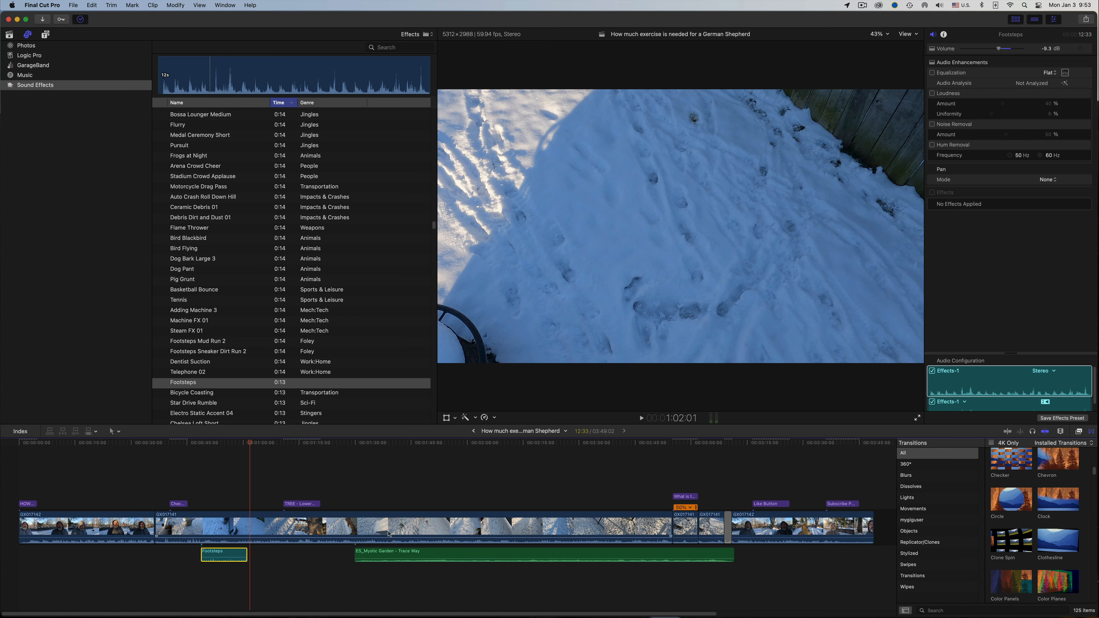
Show the GoPro5.3K event's media in the browser and move the playhead to 2:38 in the opening title
left_click(82, 459)
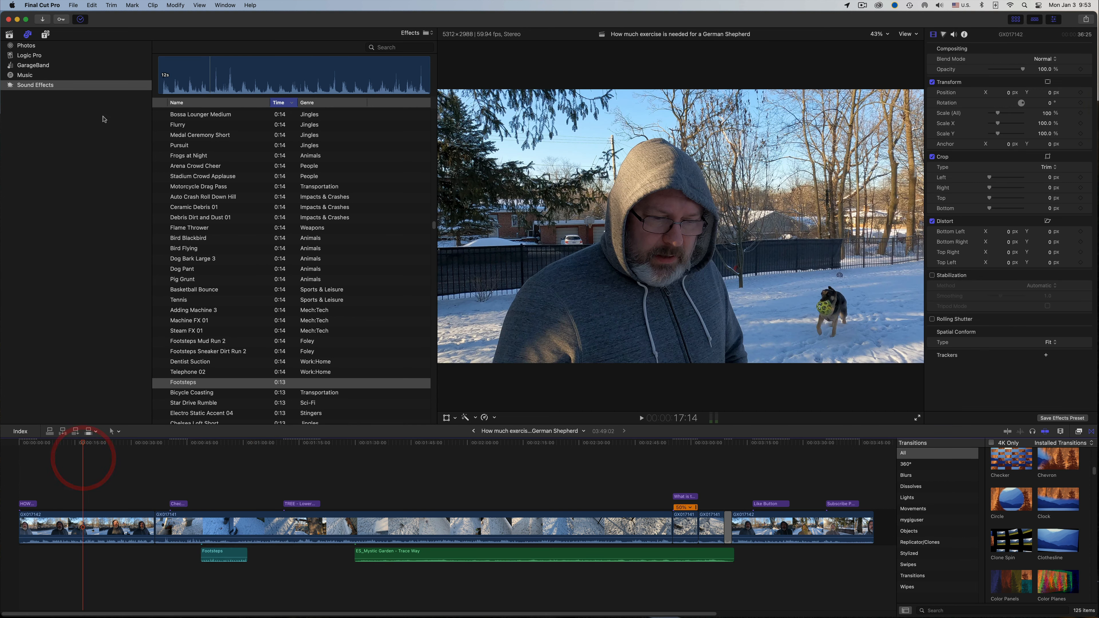
left_click(9, 35)
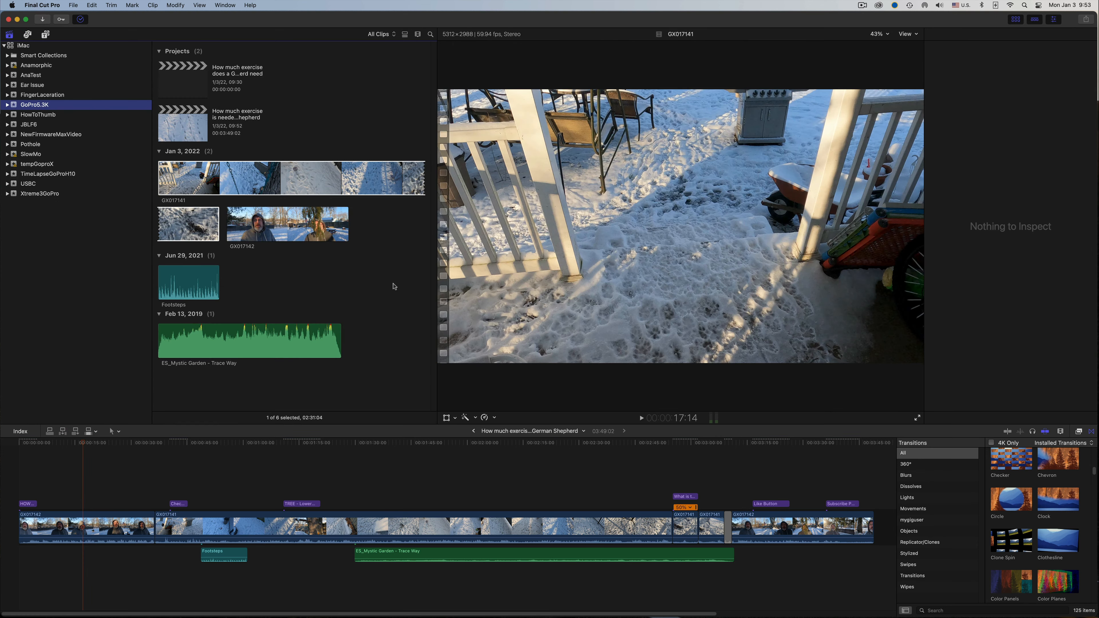
left_click_drag(874, 447, 30, 448)
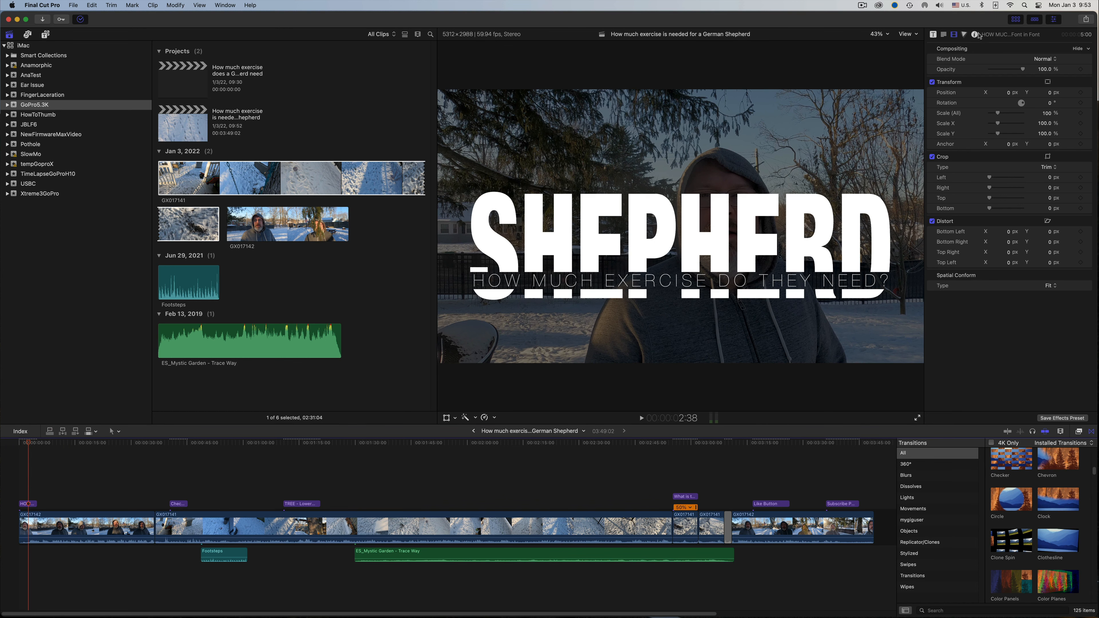
Import scottiesArrowRed.png from the UltraHDIcons folder in Finder into the GoPro5.3K event
left_click_drag(1000, 19, 956, 85)
left_click(989, 46)
double_click(988, 46)
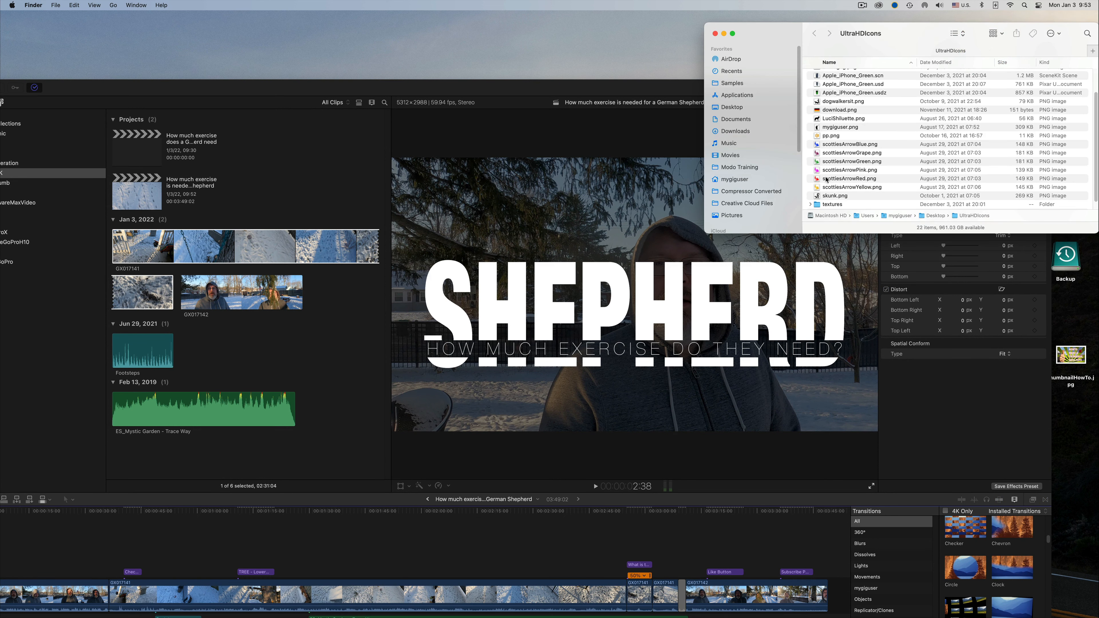
left_click_drag(826, 180, 341, 398)
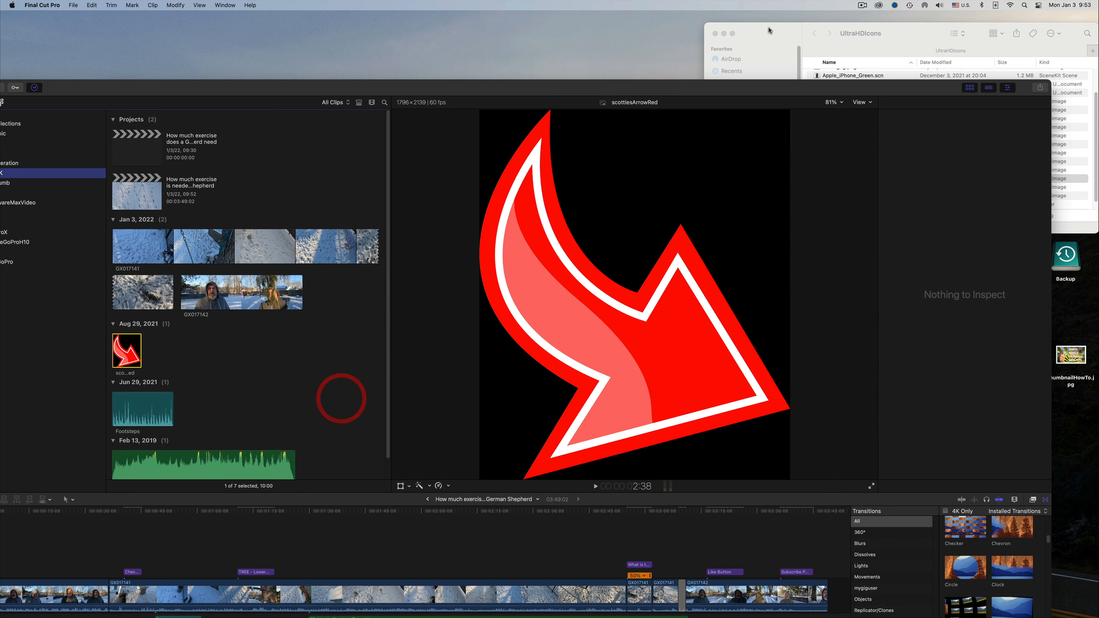
left_click_drag(664, 88, 710, 18)
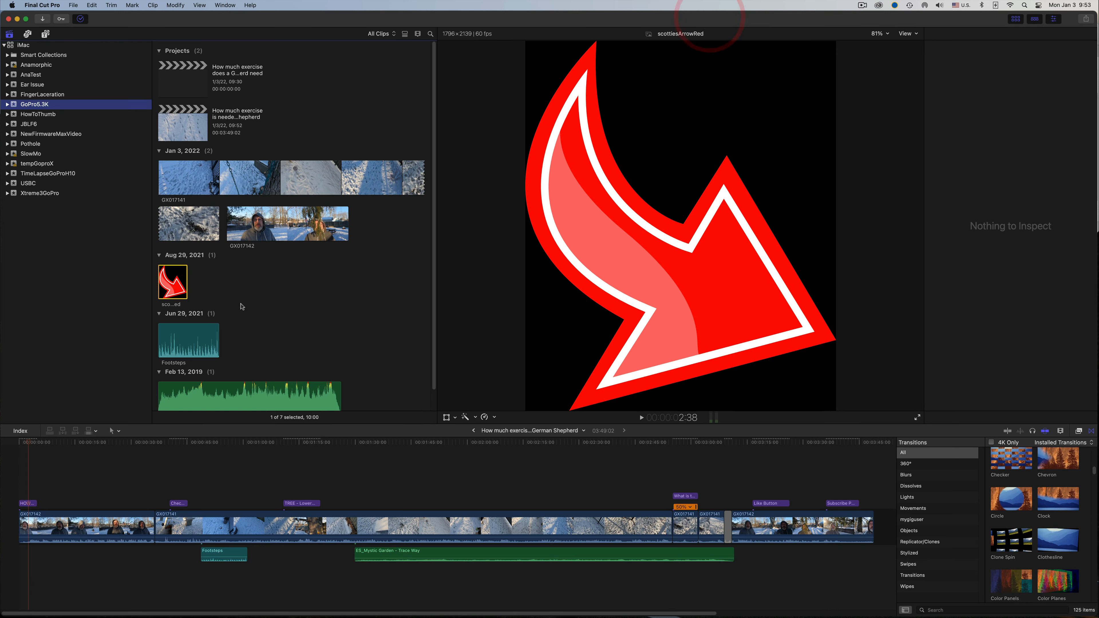
Place the red arrow image above the opening title, scaled to 44%, at X -1465.7 px and rotated -102°
left_click_drag(175, 287, 37, 482)
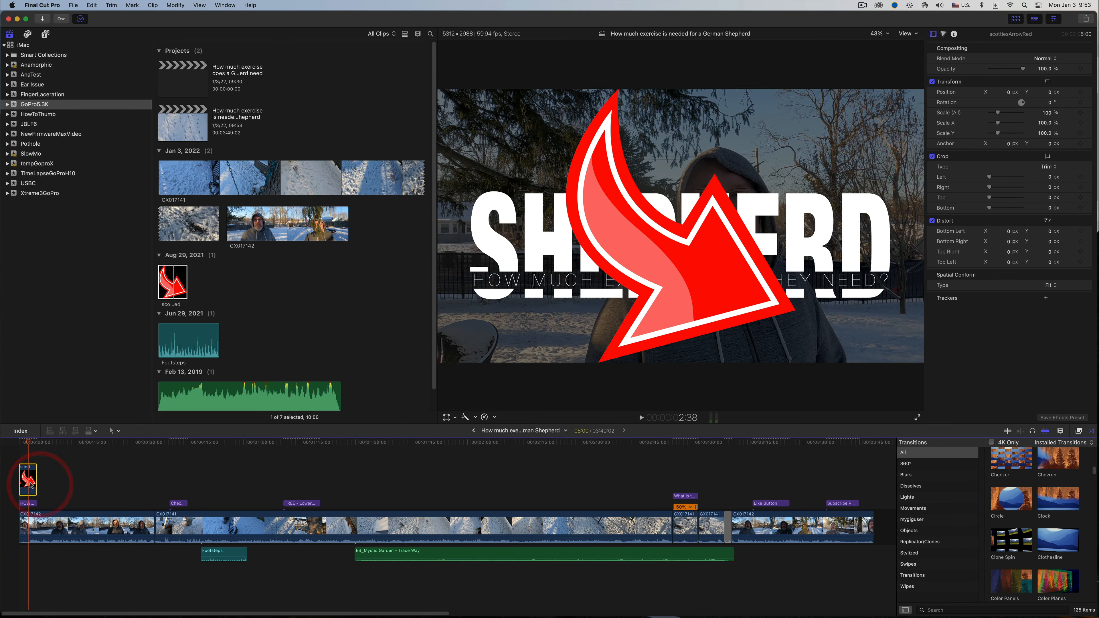
left_click(28, 478)
mouse_move(1049, 116)
left_mouse_down()
mouse_move(1009, 93)
mouse_move(1051, 101)
left_mouse_up()
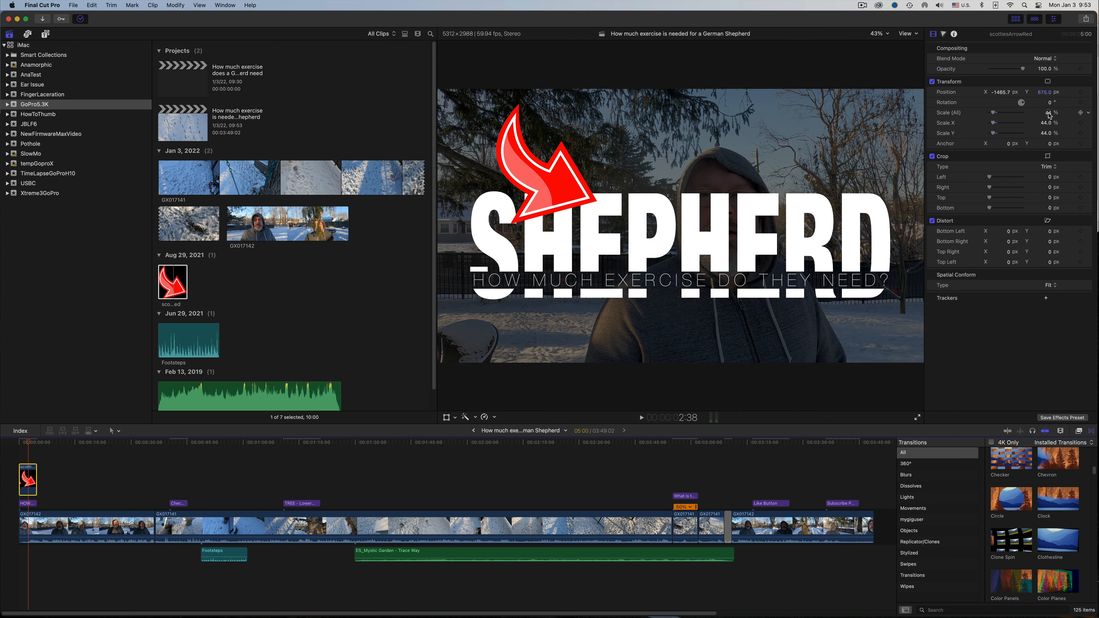
left_click_drag(1050, 104, 1050, 103)
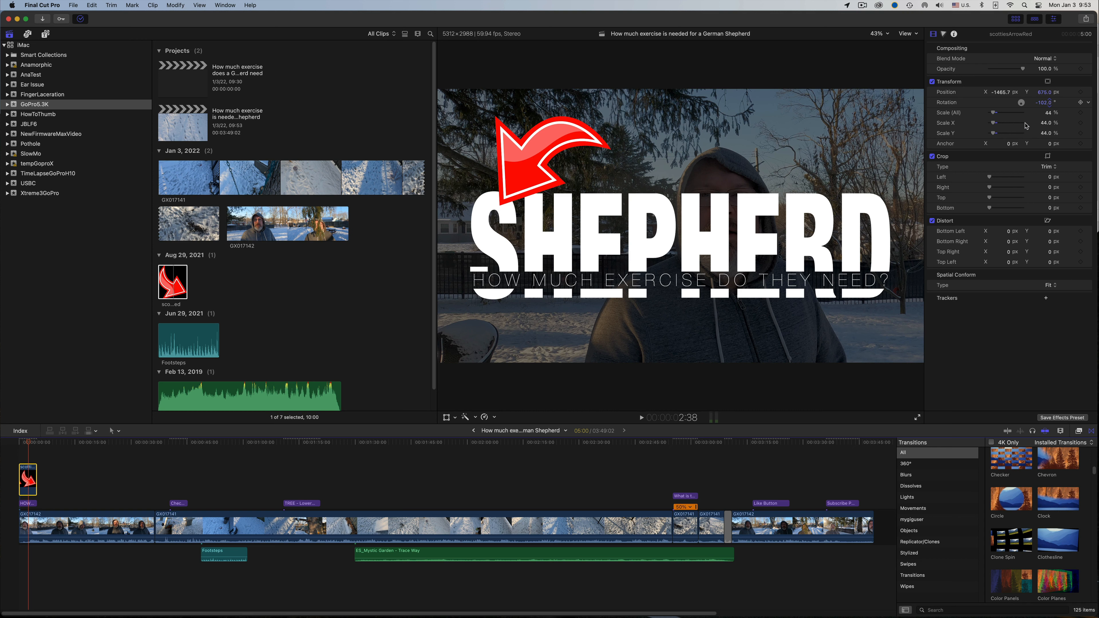
Try starting the red arrow clip at frame 46, and extend it back to the beginning of the title
left_click(19, 445)
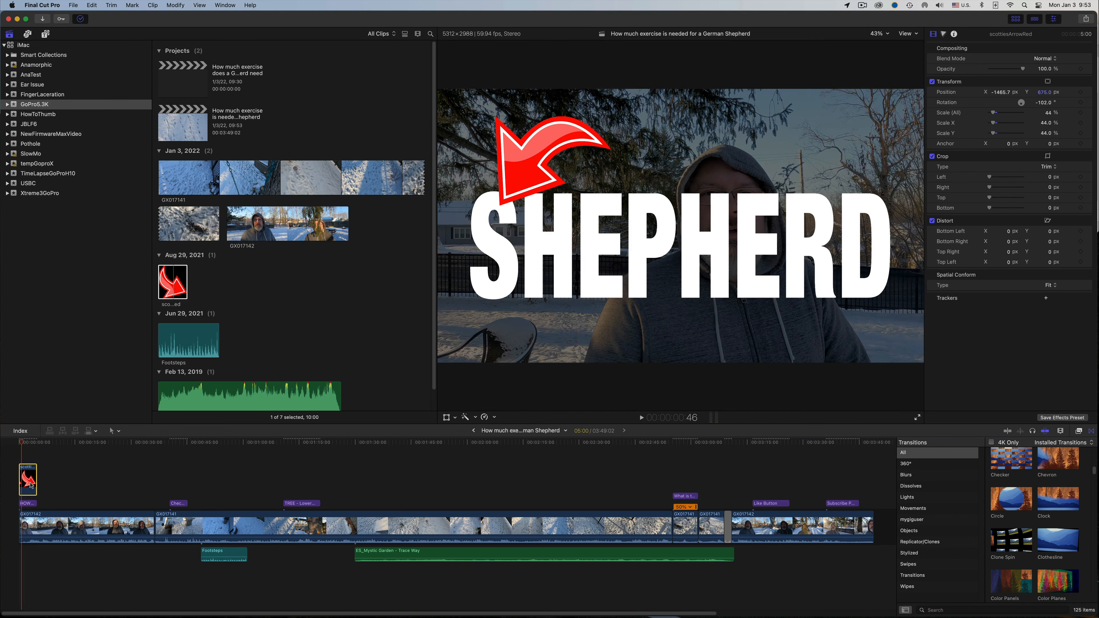
left_click_drag(19, 483, 22, 483)
key("super+equal")
key("super+equal")
key("super+equal")
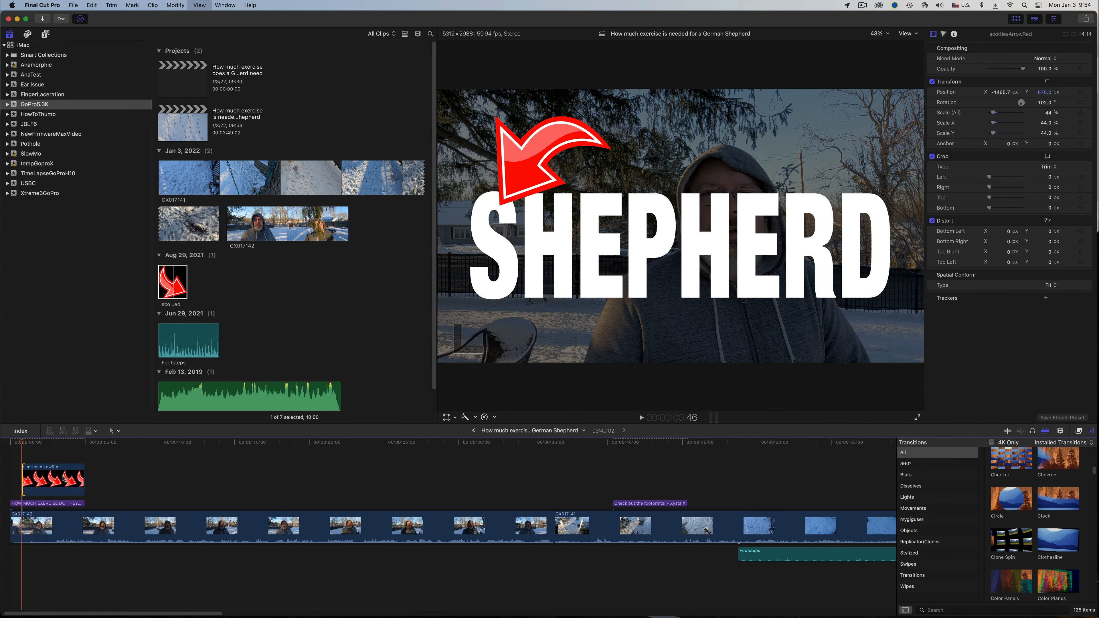
scroll(71, 490, "right", 5)
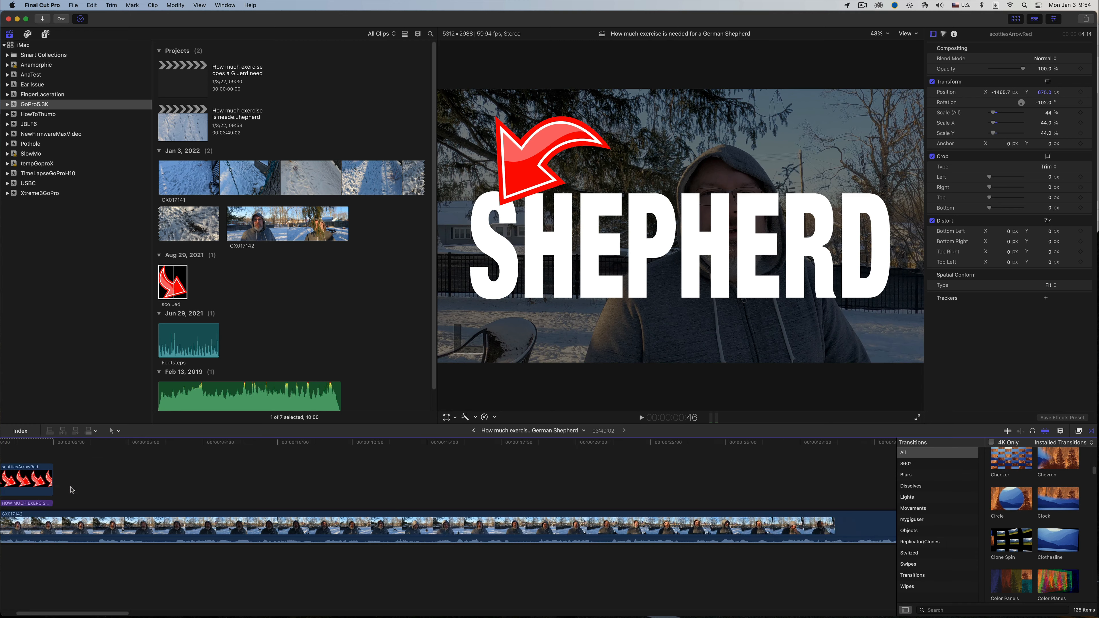
scroll(64, 489, "left", 6)
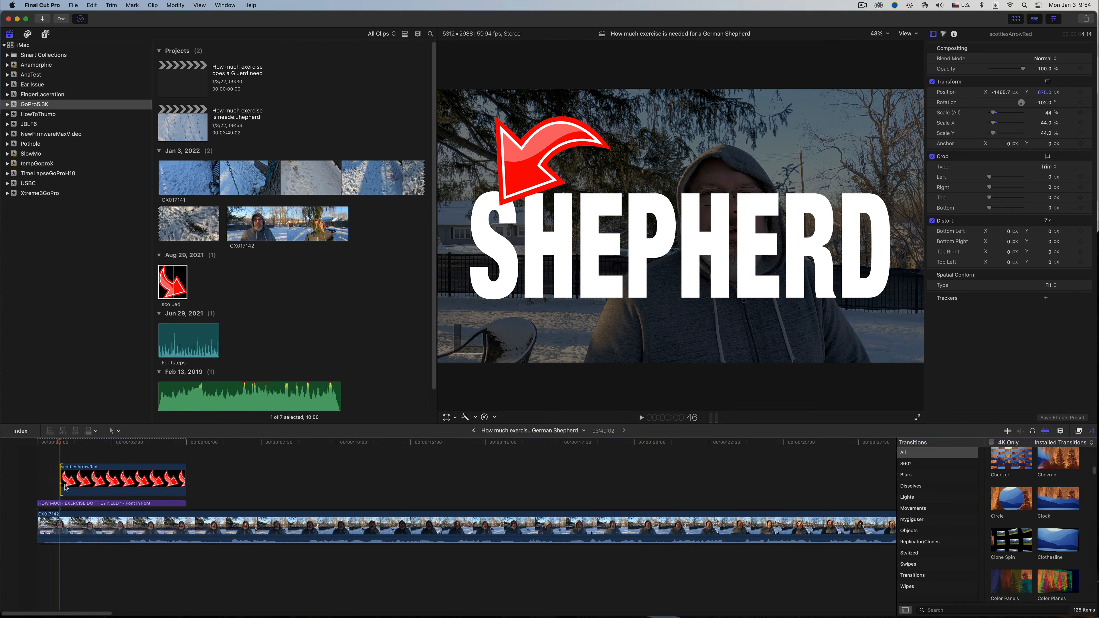
left_click(18, 443)
left_click_drag(42, 475, 20, 475)
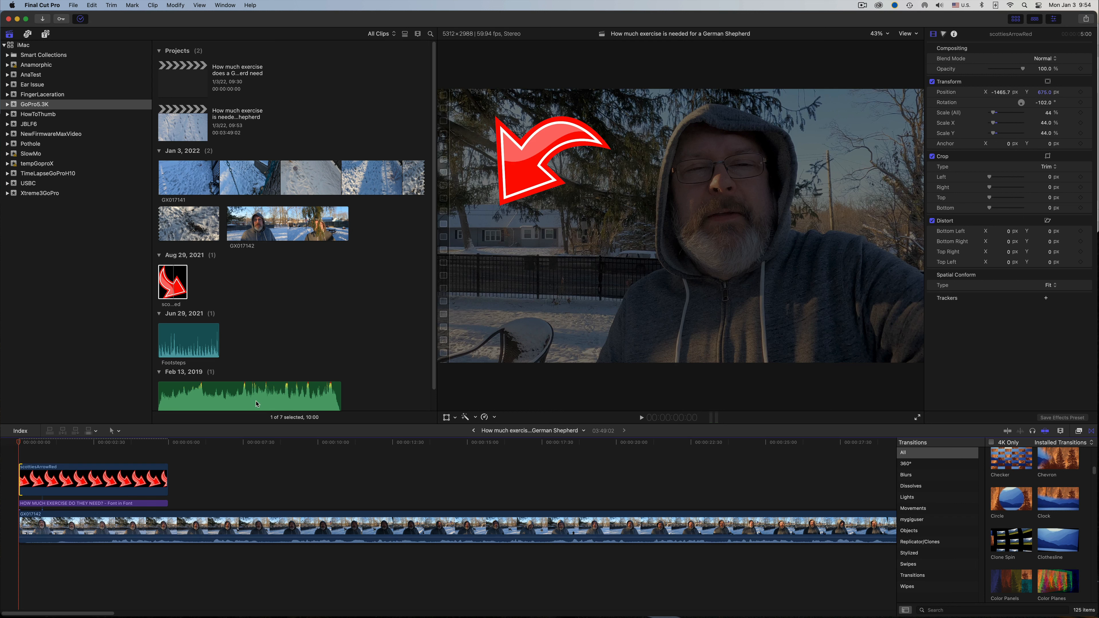
Play the opening title to frame 28 and trim the red arrow clip's start to that point
left_click(20, 444)
key("space")
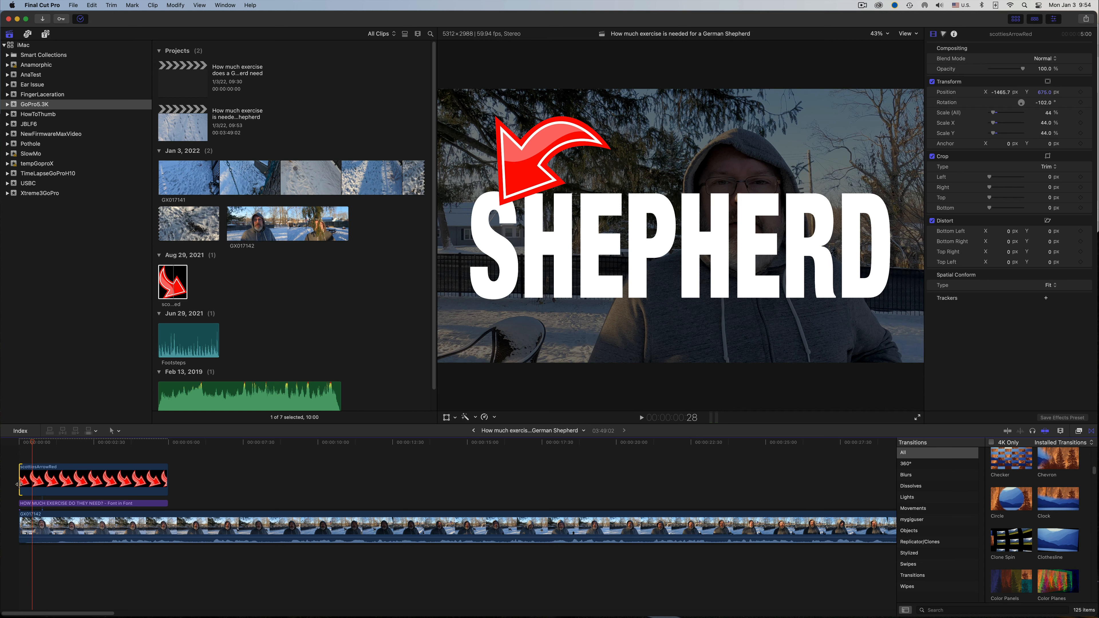
left_click_drag(20, 484, 34, 480)
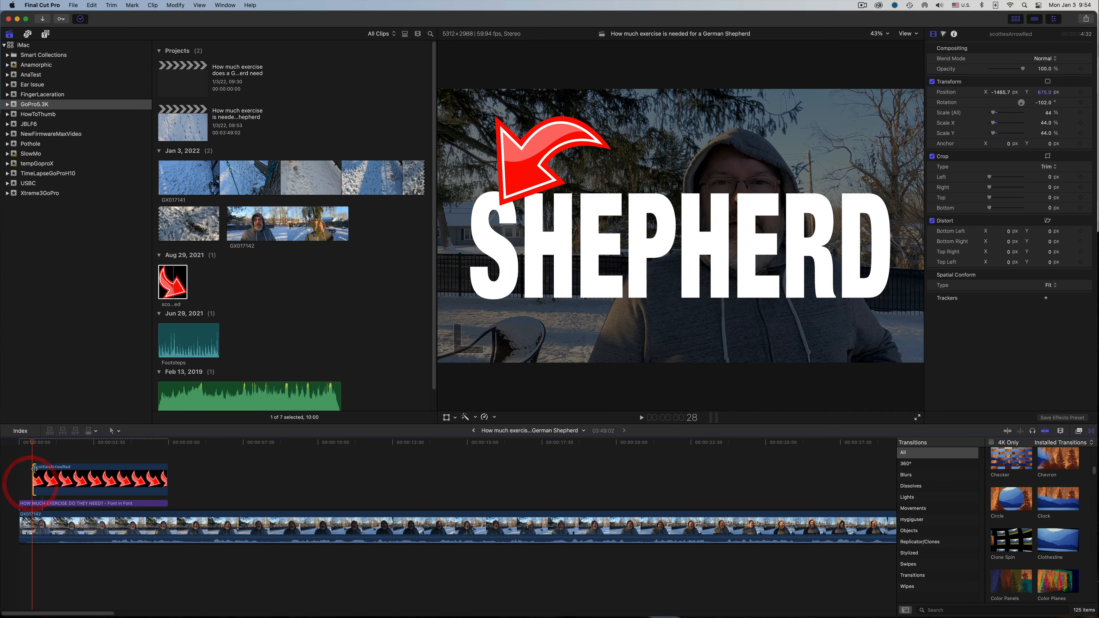
Play the opening title and its ending to check when the red arrow appears and disappears
key("space")
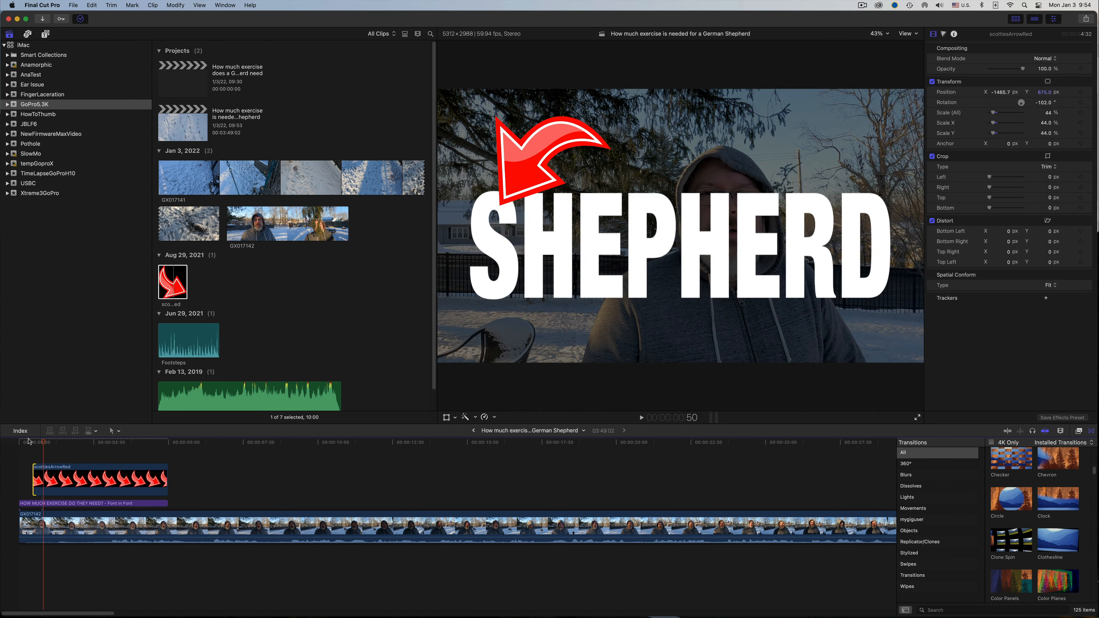
left_click(6, 443)
key("space")
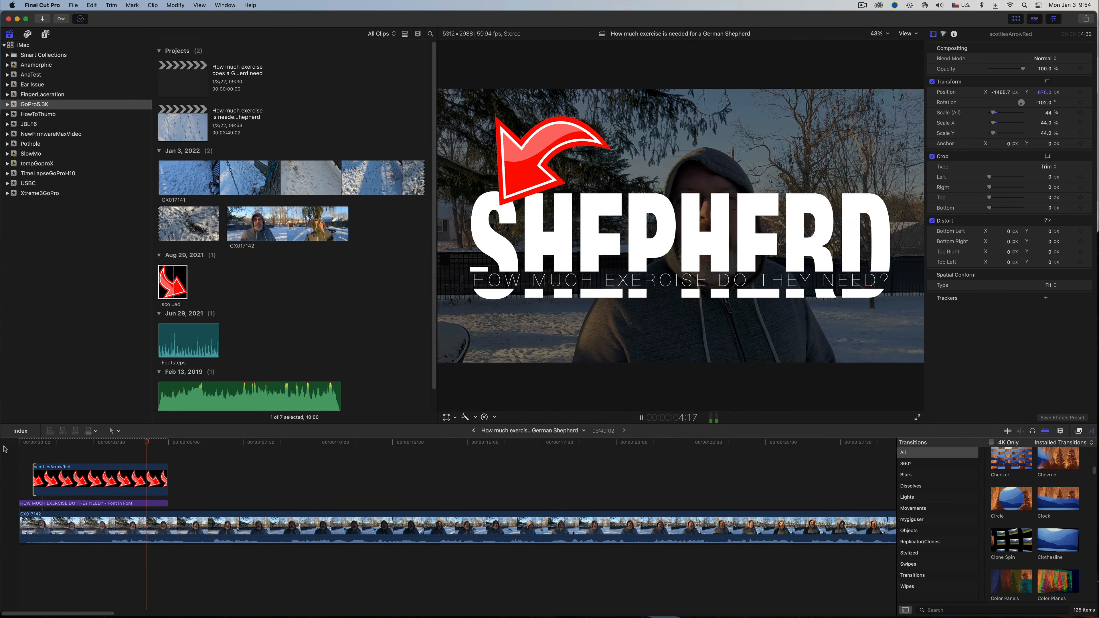
key("space")
key("space")
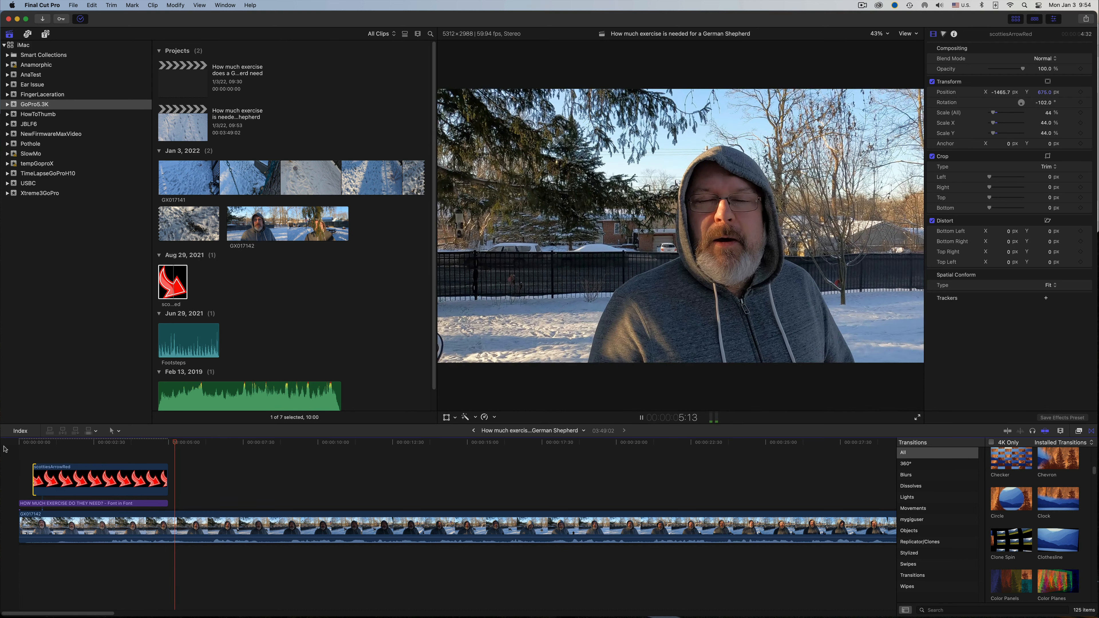
key("space")
left_click(157, 443)
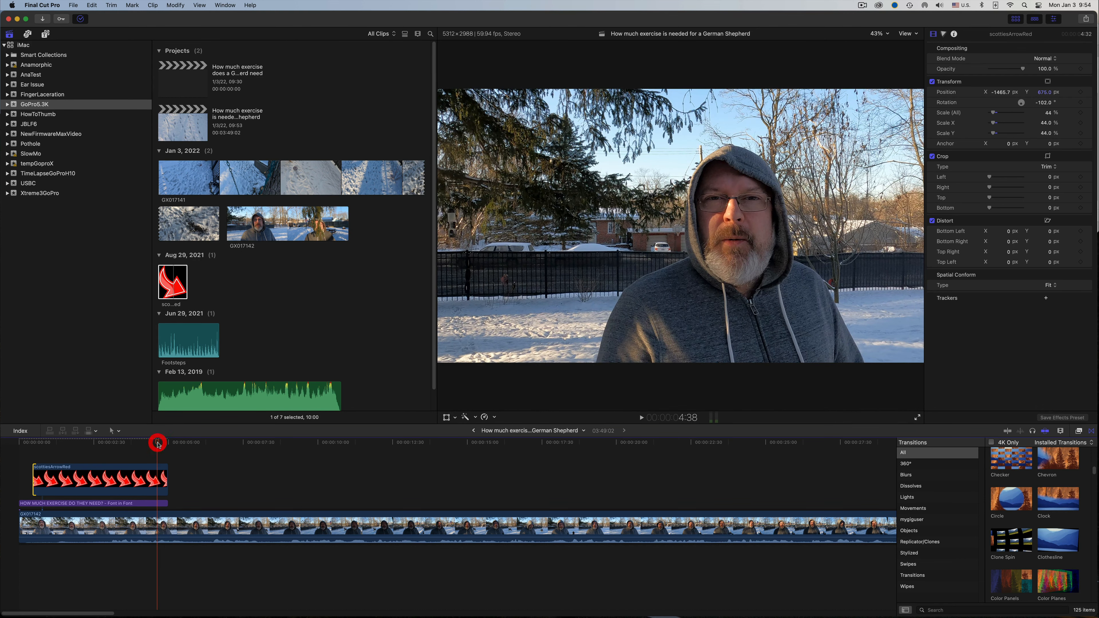
key("space")
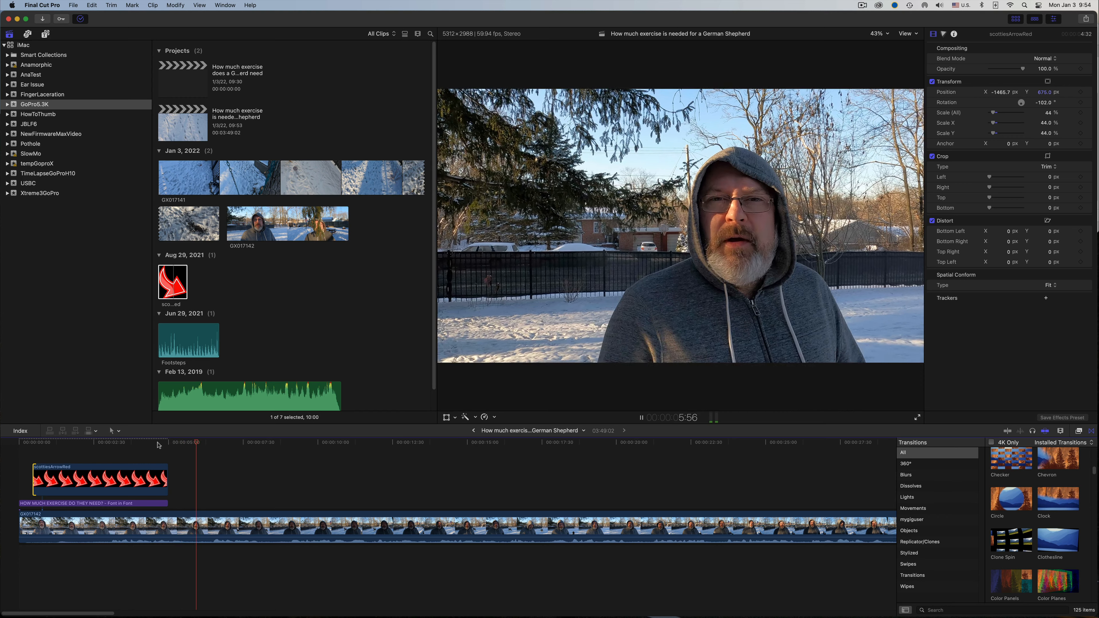
key("space")
Save the current frame at 2:31 as a TIFF image in the Compressor Converted folder under the project's name
left_click(94, 442)
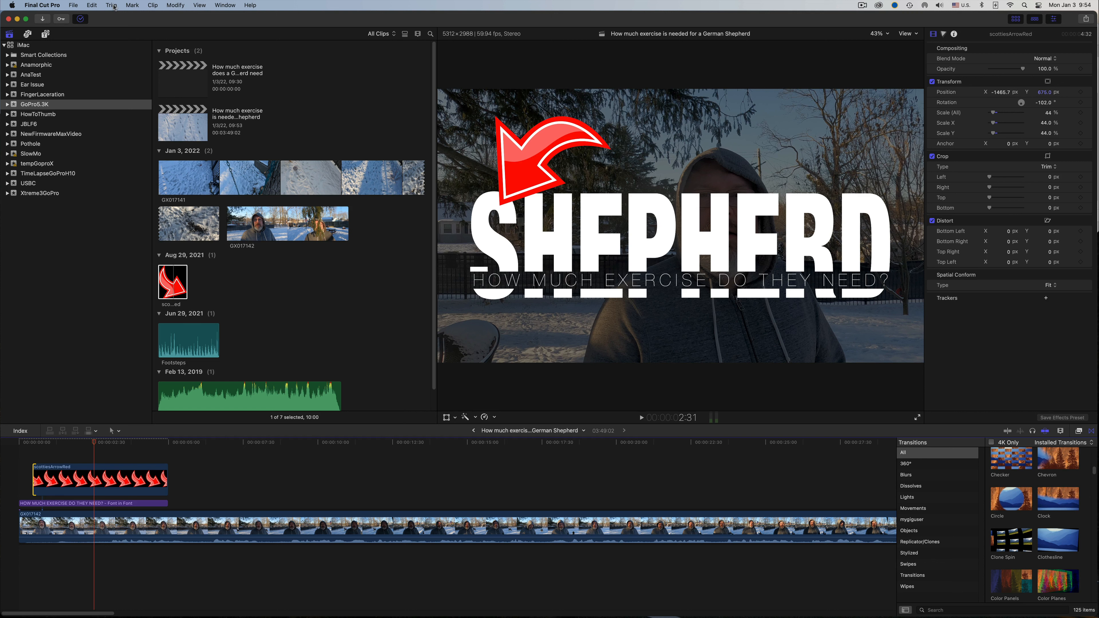
left_click(75, 5)
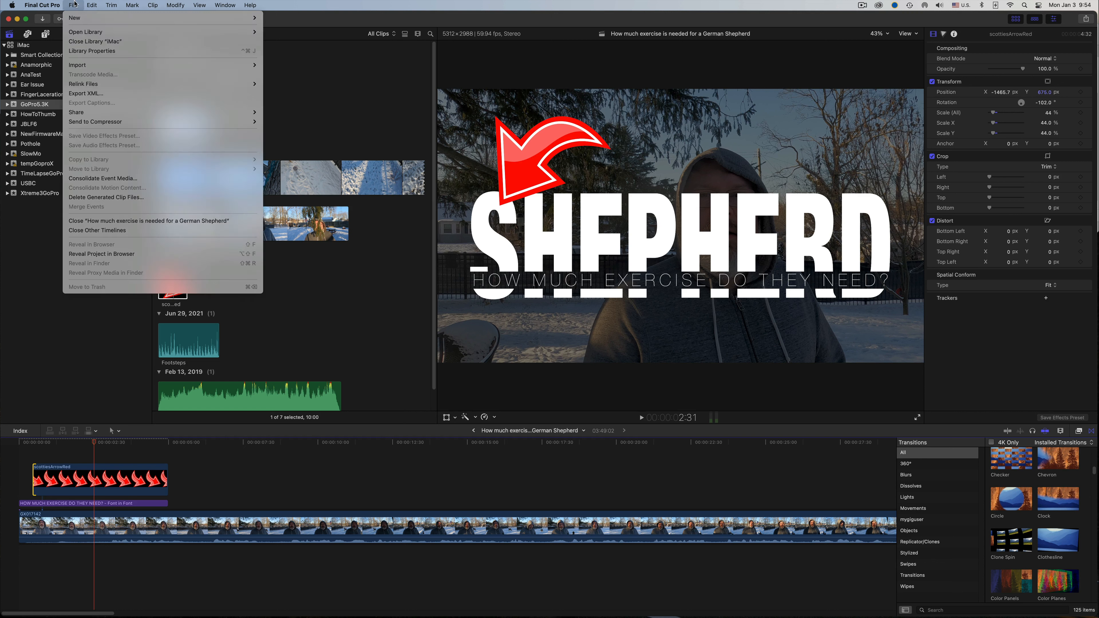
mouse_move(86, 112)
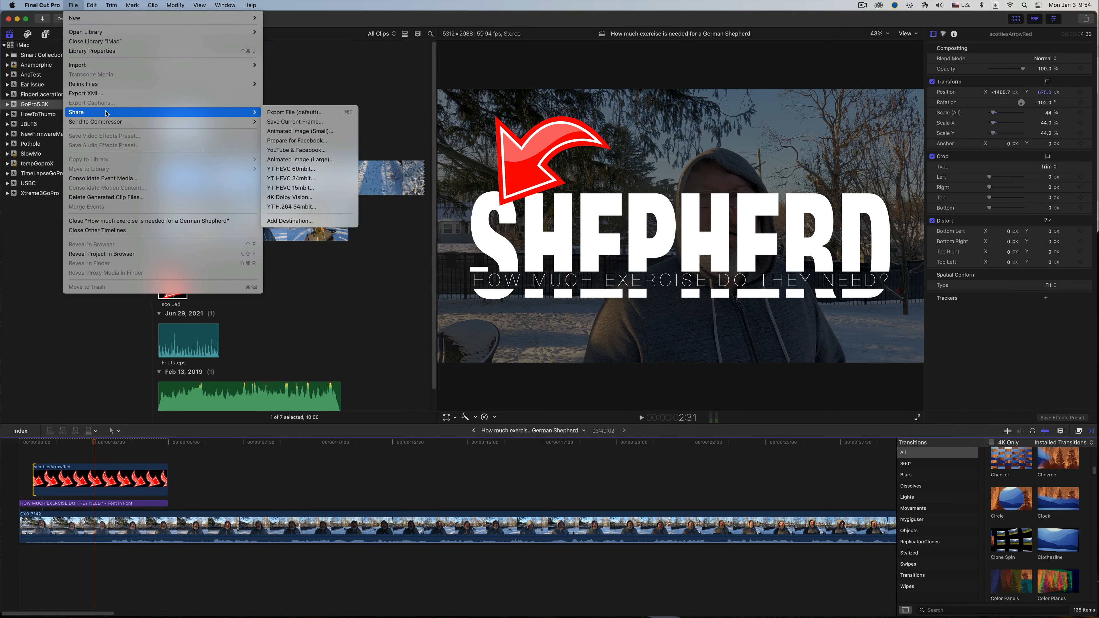
left_click(310, 117)
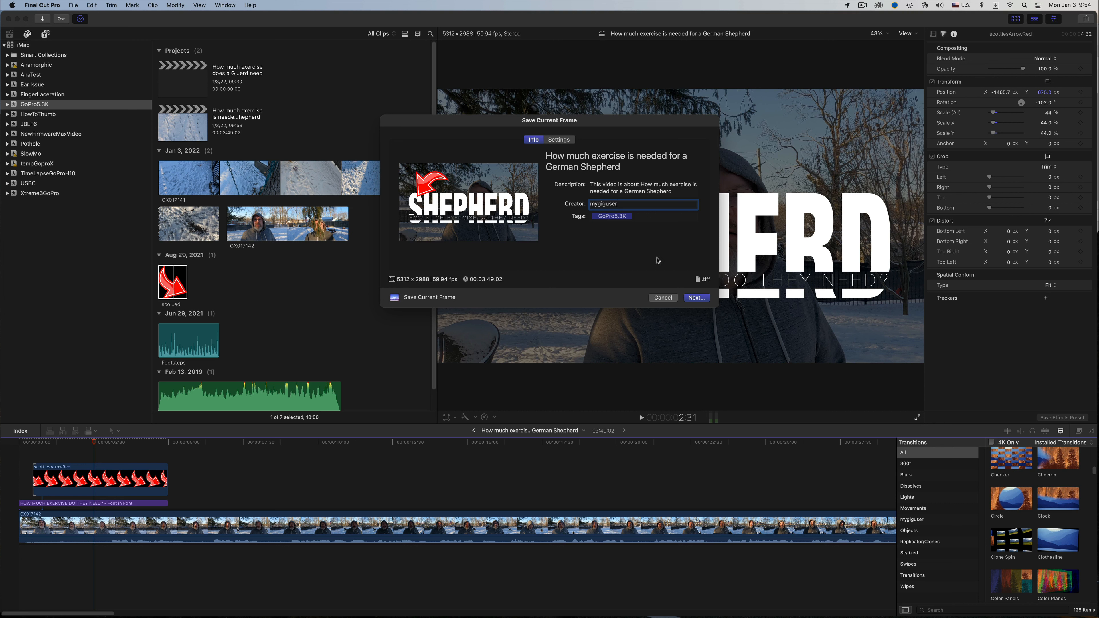
left_click(691, 298)
key("Return")
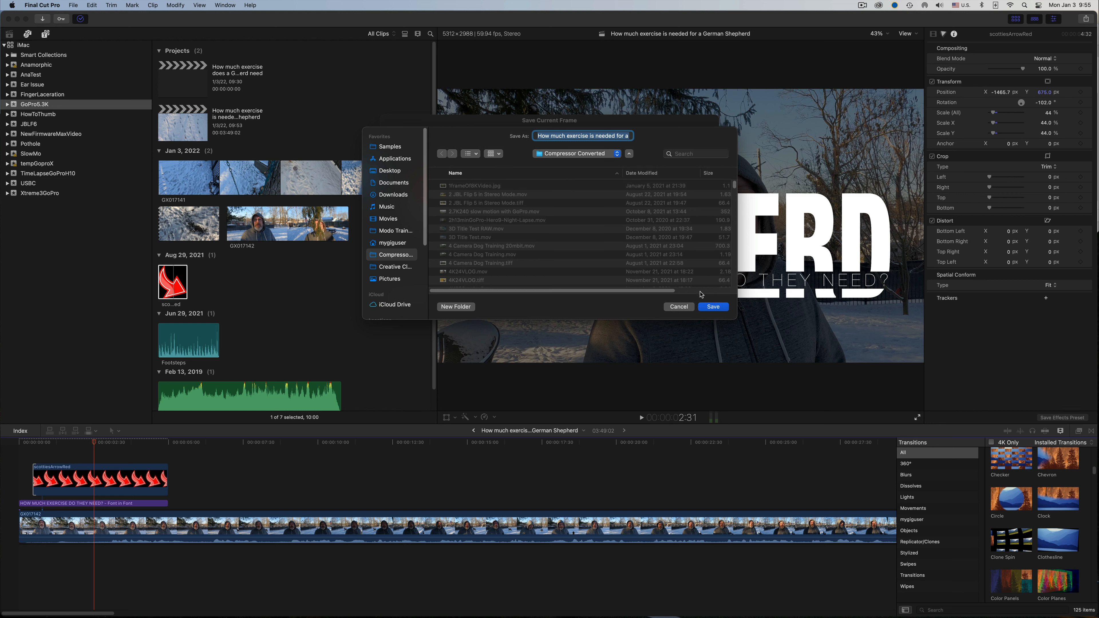
left_click(711, 310)
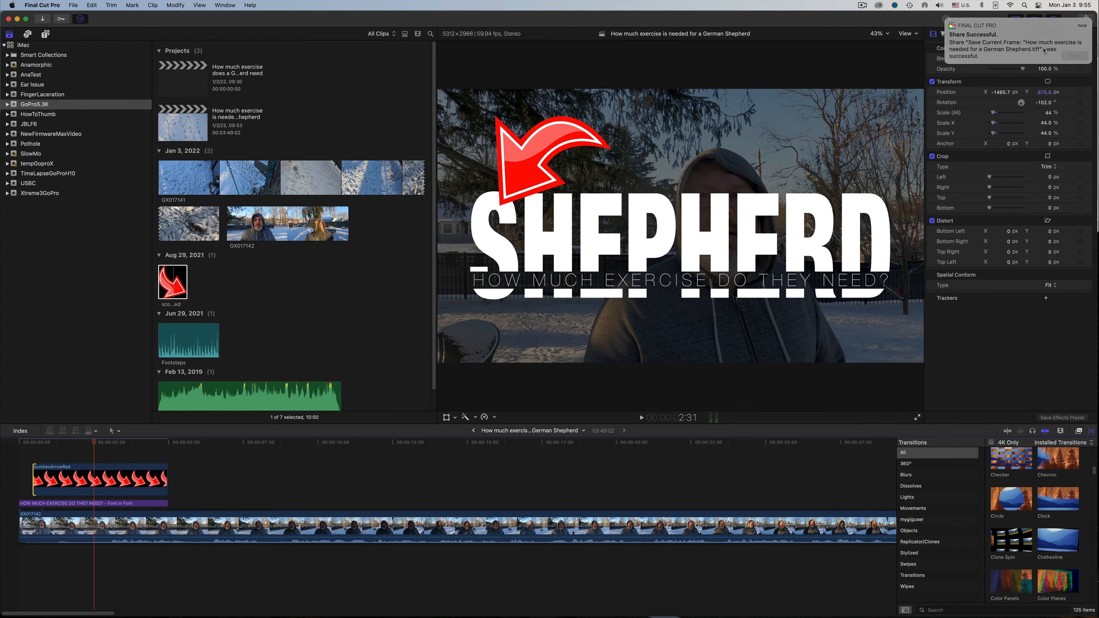
Show the saved German Shepherd still frame in Finder and open the TIFF in Preview
left_click(1073, 57)
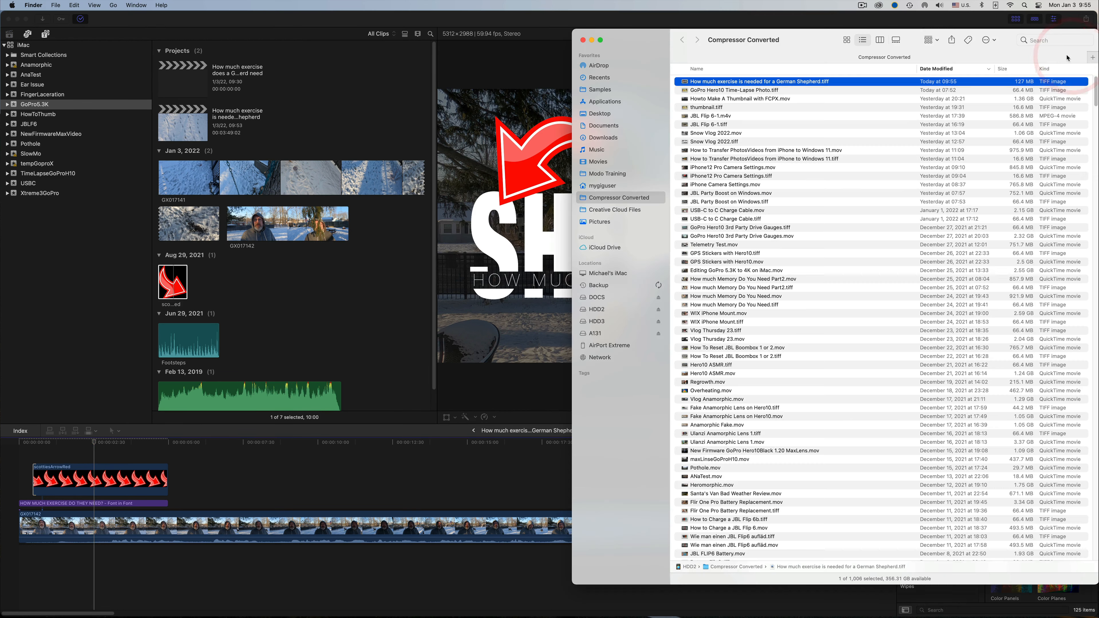
right_click(733, 82)
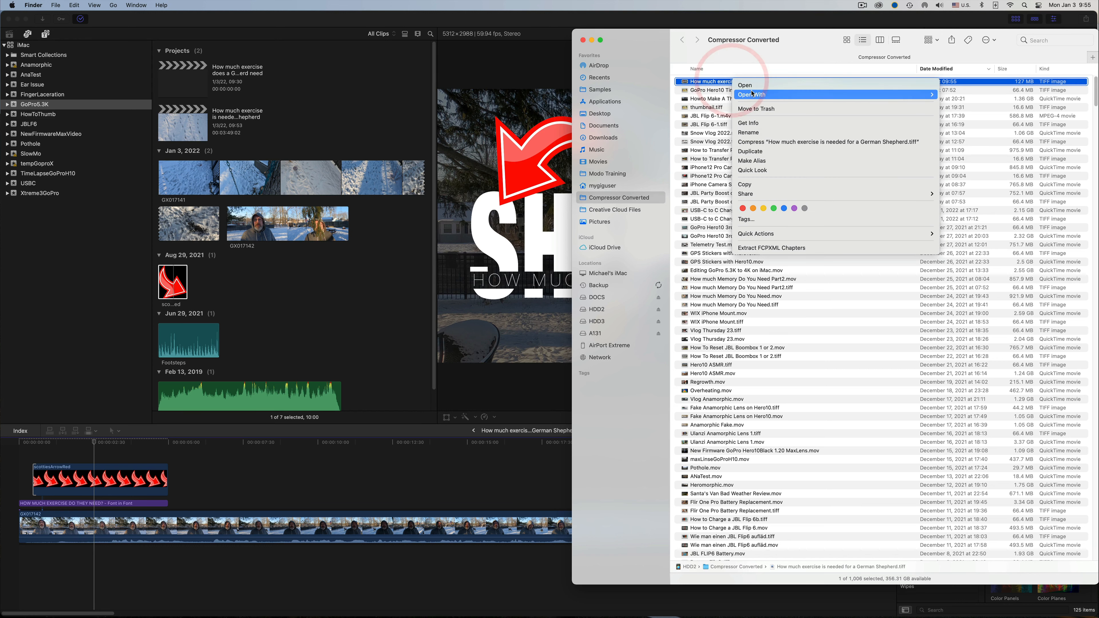
mouse_move(757, 94)
left_click(946, 94)
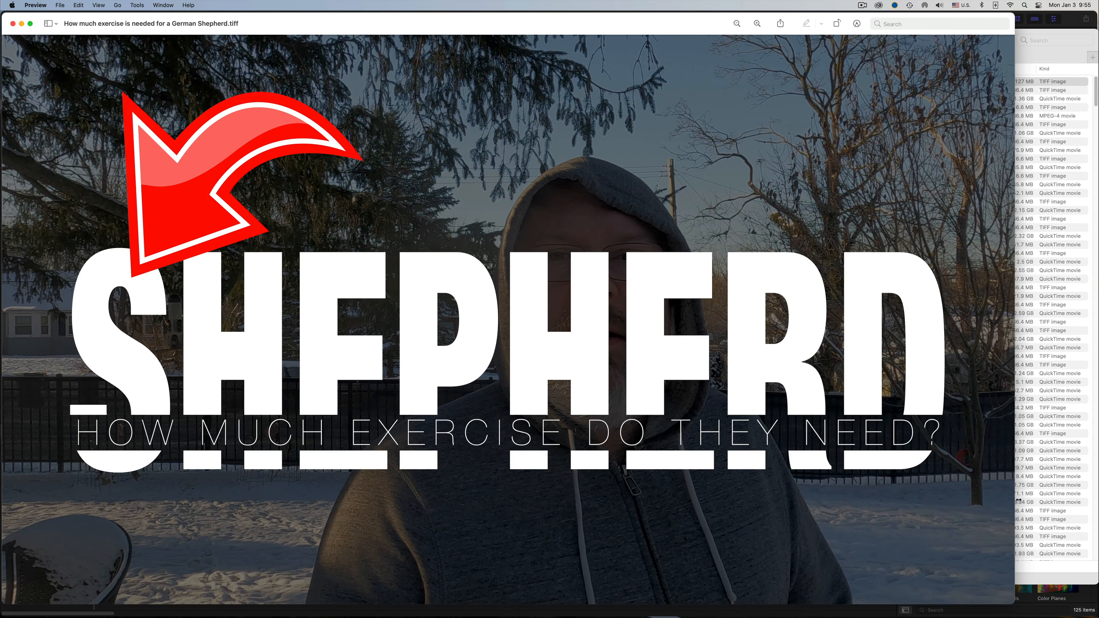
Resize the still image to 1920 pixels wide, scaled proportionally
left_click(137, 4)
left_click(148, 51)
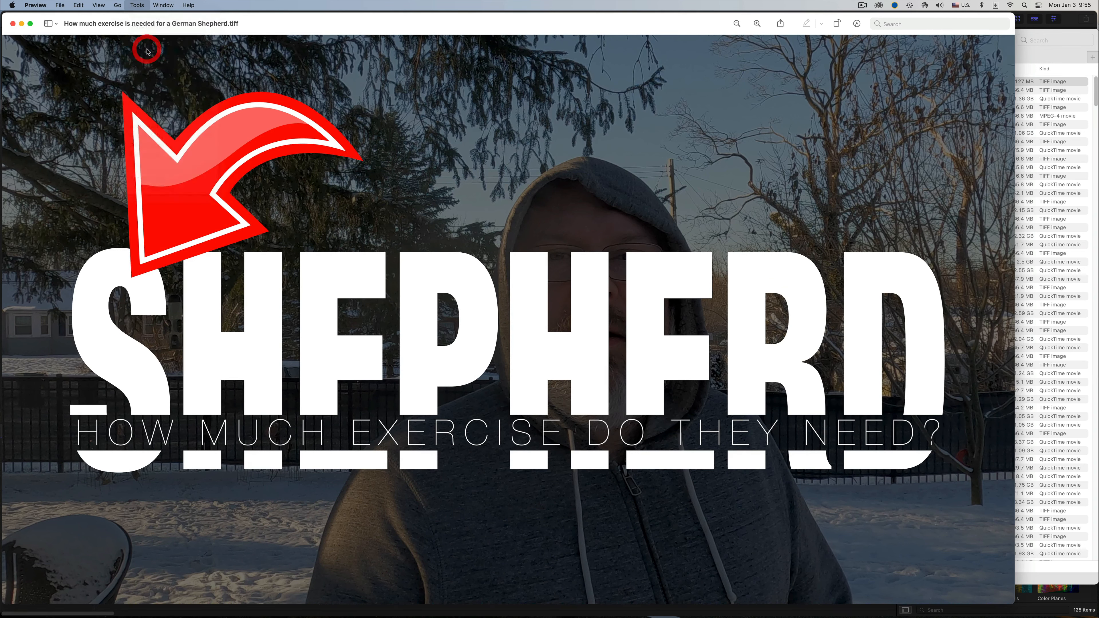
type("1920")
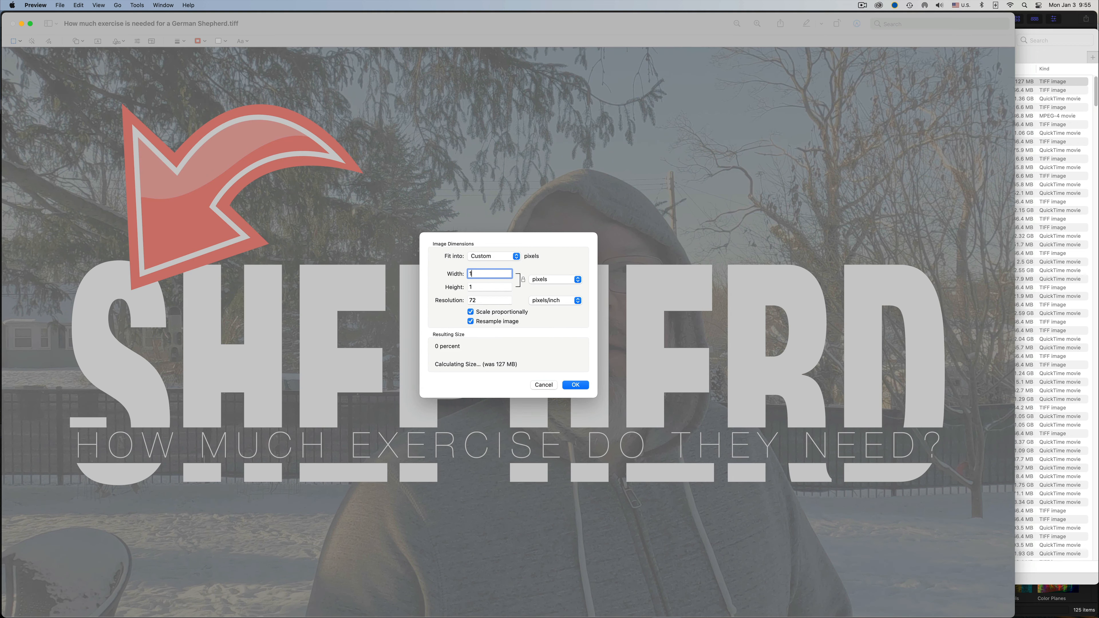
left_click(572, 385)
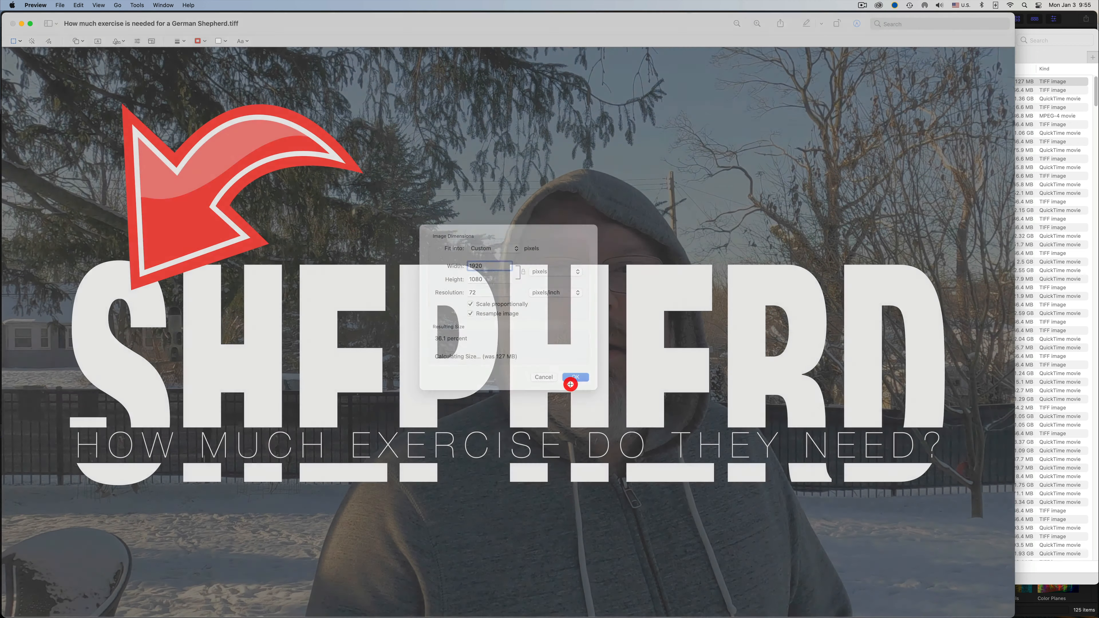
Export the resized still image to the Desktop in JPEG format
left_click(63, 6)
left_click(65, 181)
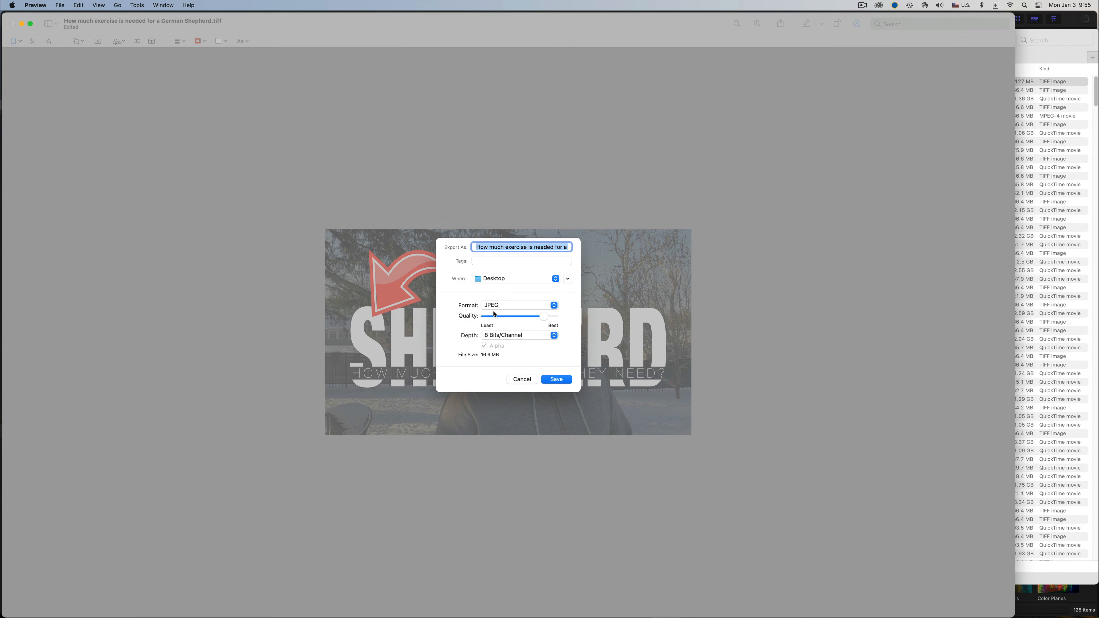
left_click(495, 316)
left_click(556, 379)
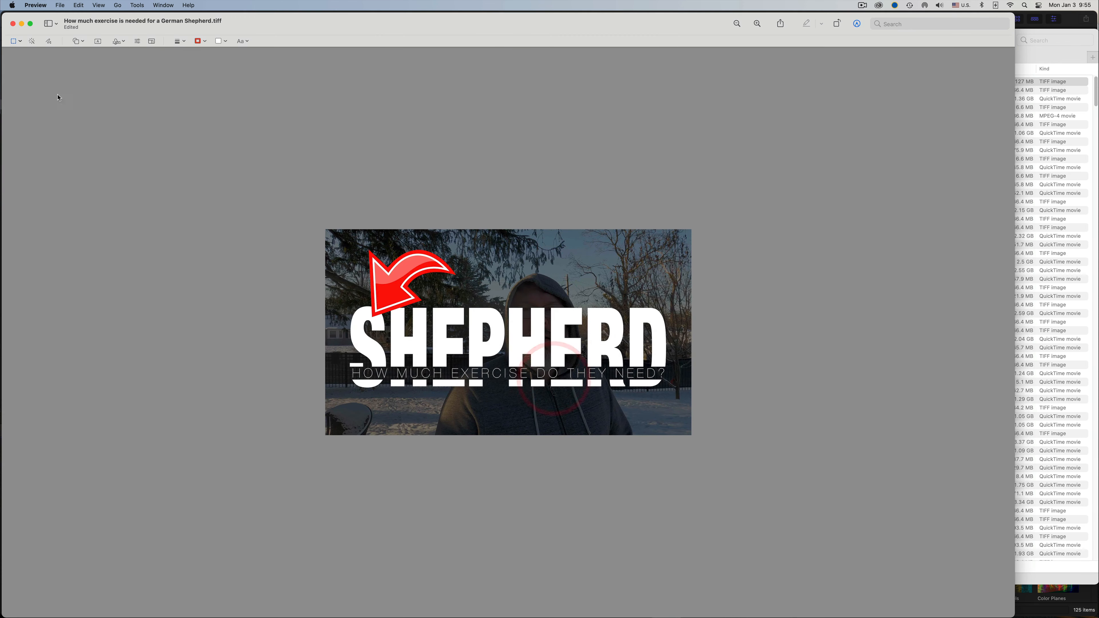
Quit Preview and close the Compressor Converted and UltraHDIcons folder windows to return to Final Cut Pro
left_click(35, 4)
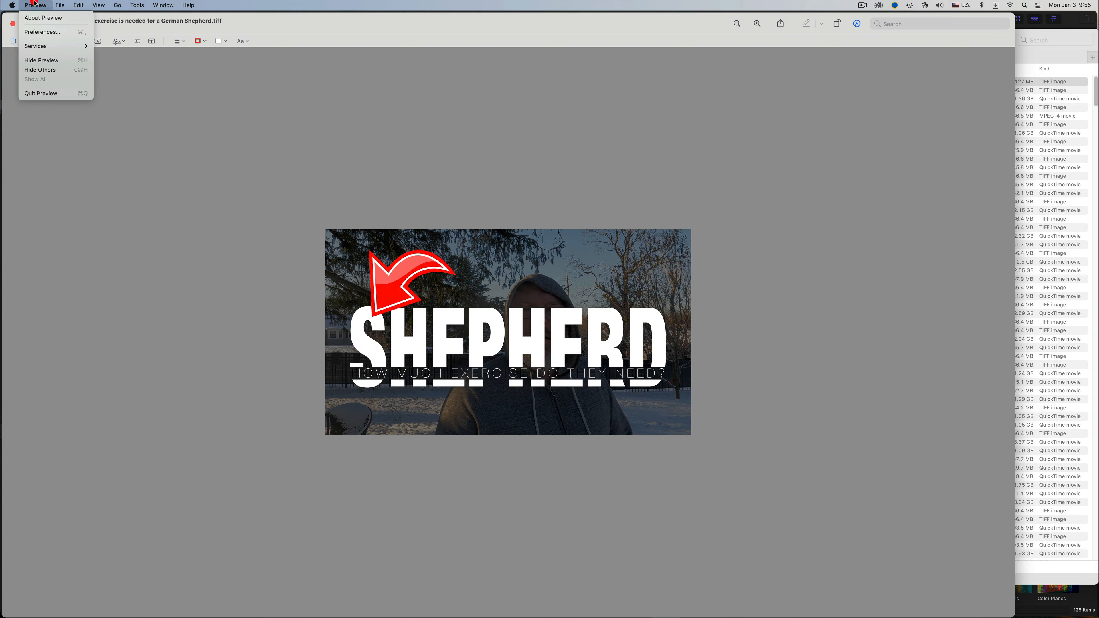
left_click(43, 93)
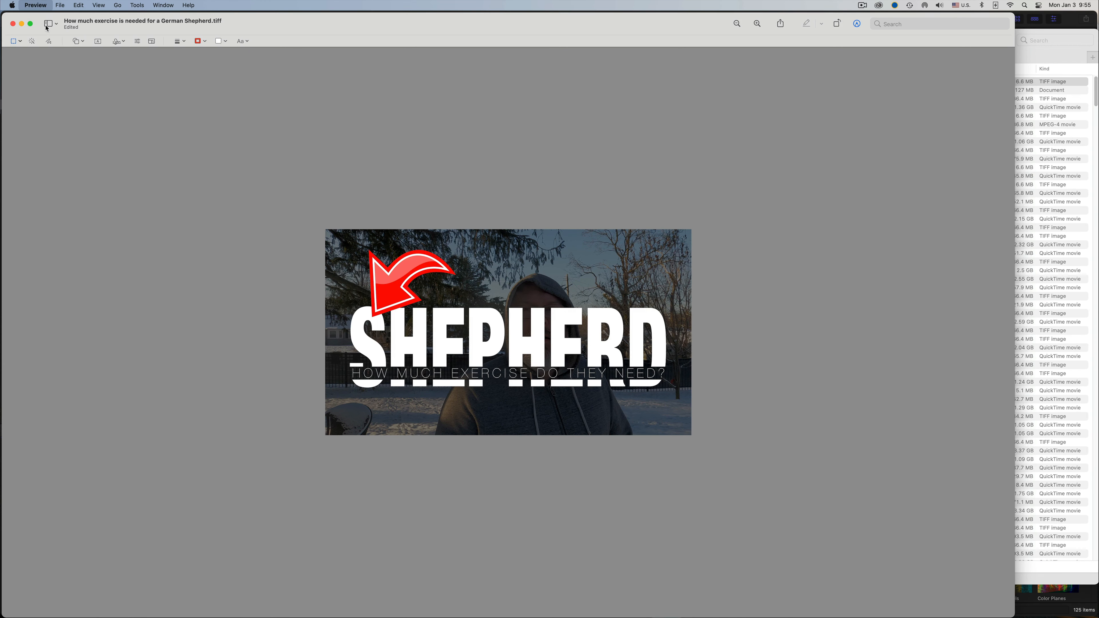
key("super+q")
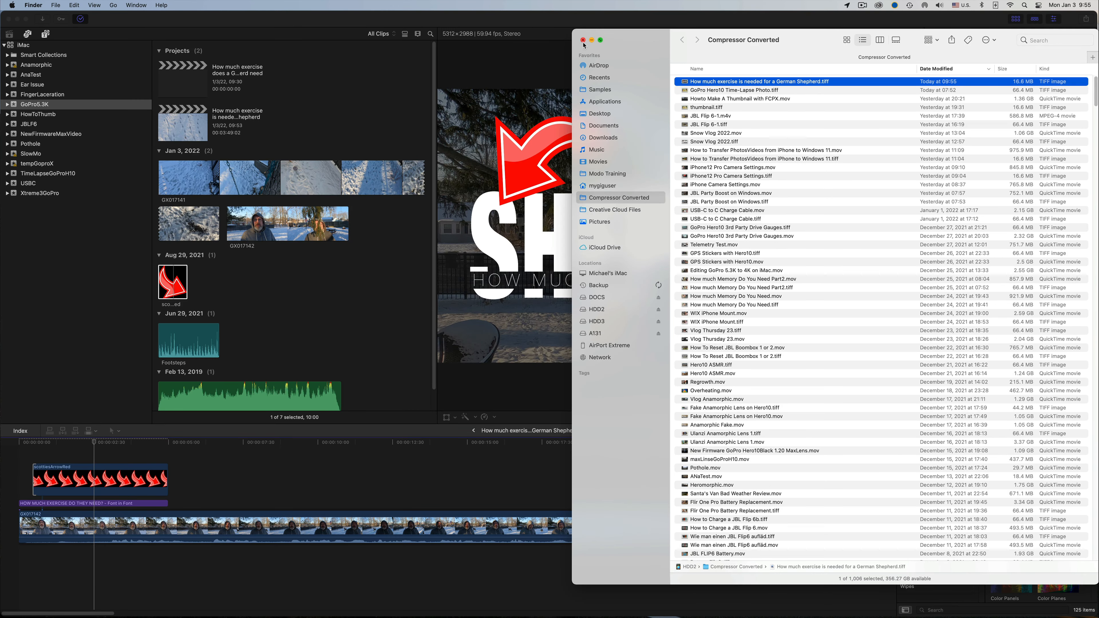
left_click(583, 40)
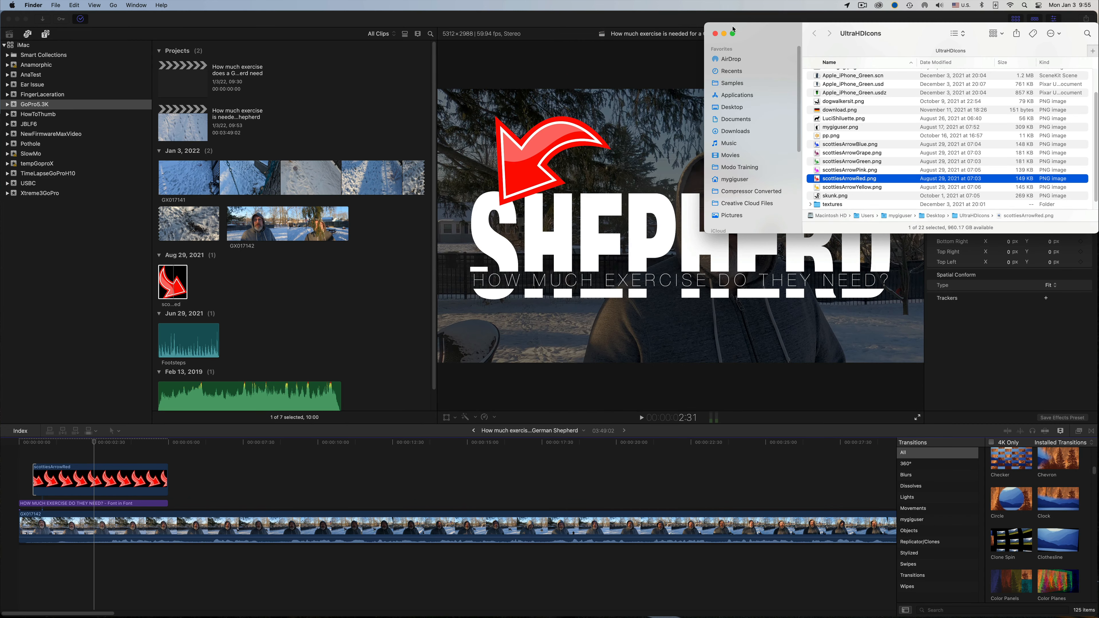
left_click(716, 33)
left_click(709, 30)
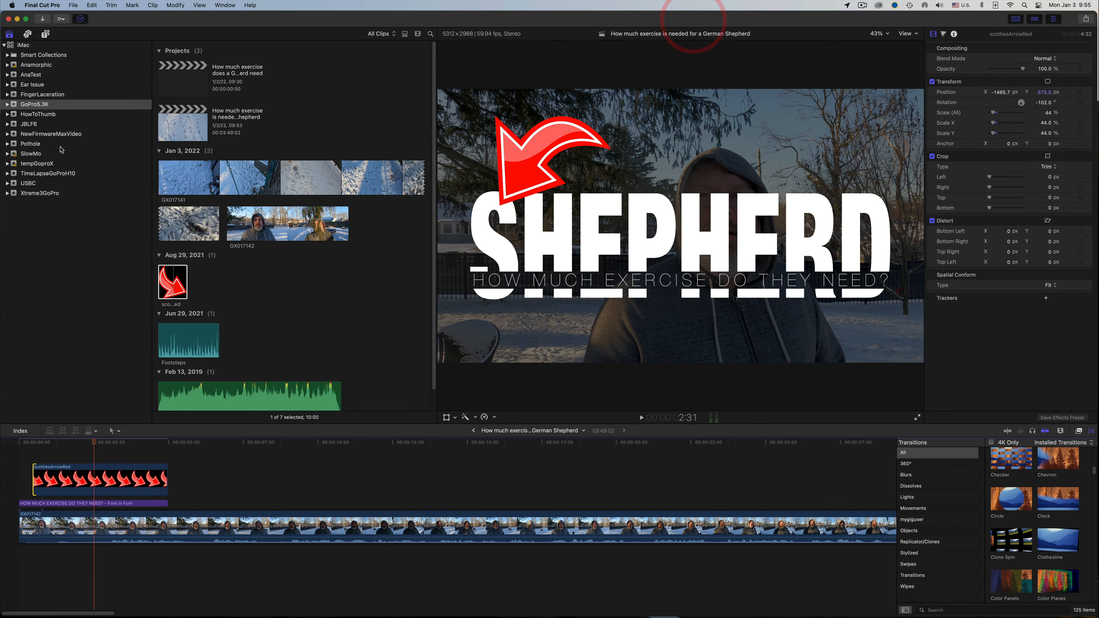
Compare the two German Shepherd projects, opening the empty 4K one and then reopening the edited 5312 x 2988 one
left_click(193, 124)
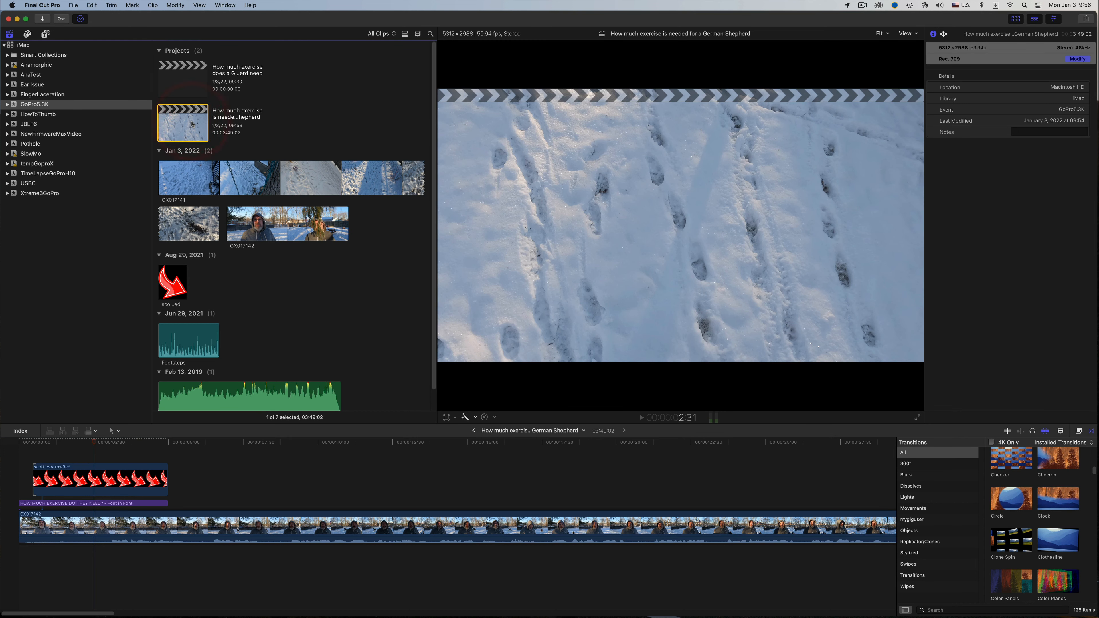
left_click(194, 77)
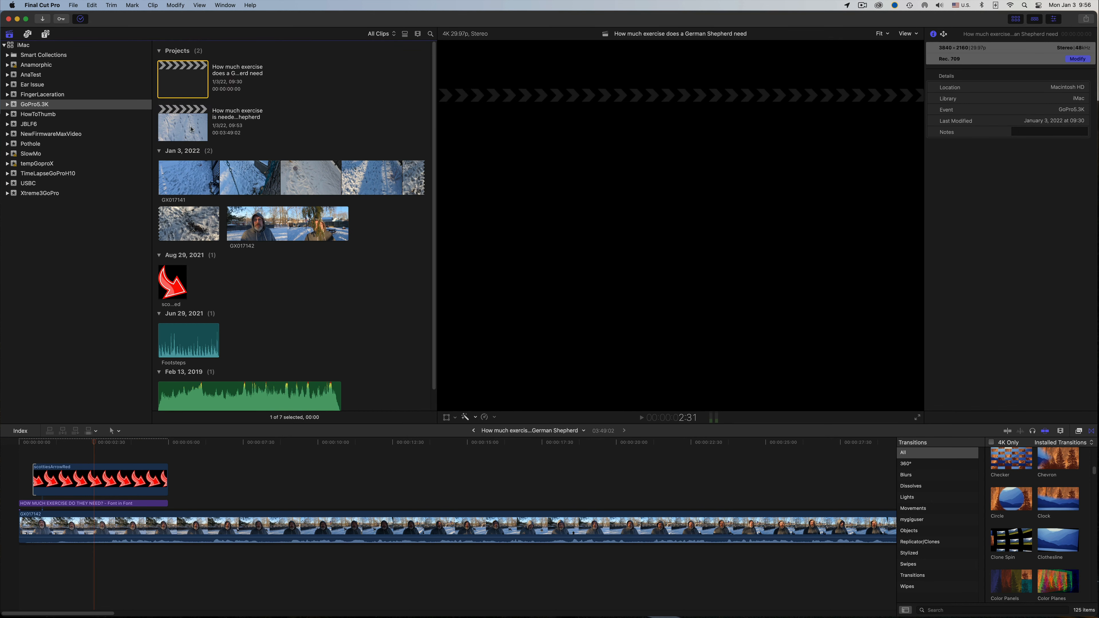
double_click(192, 83)
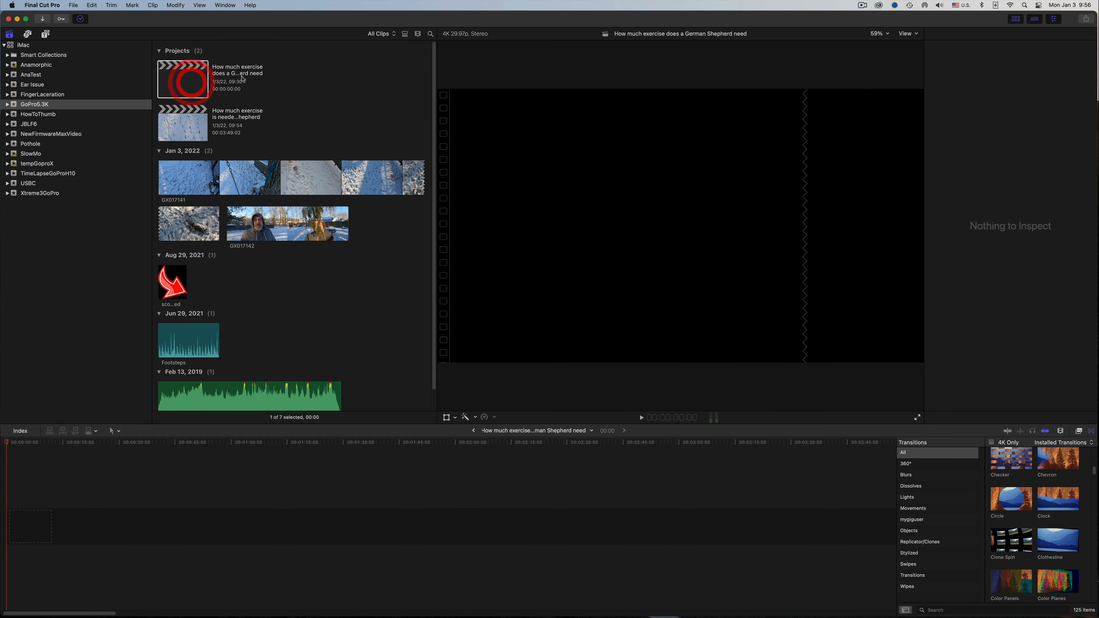
double_click(191, 121)
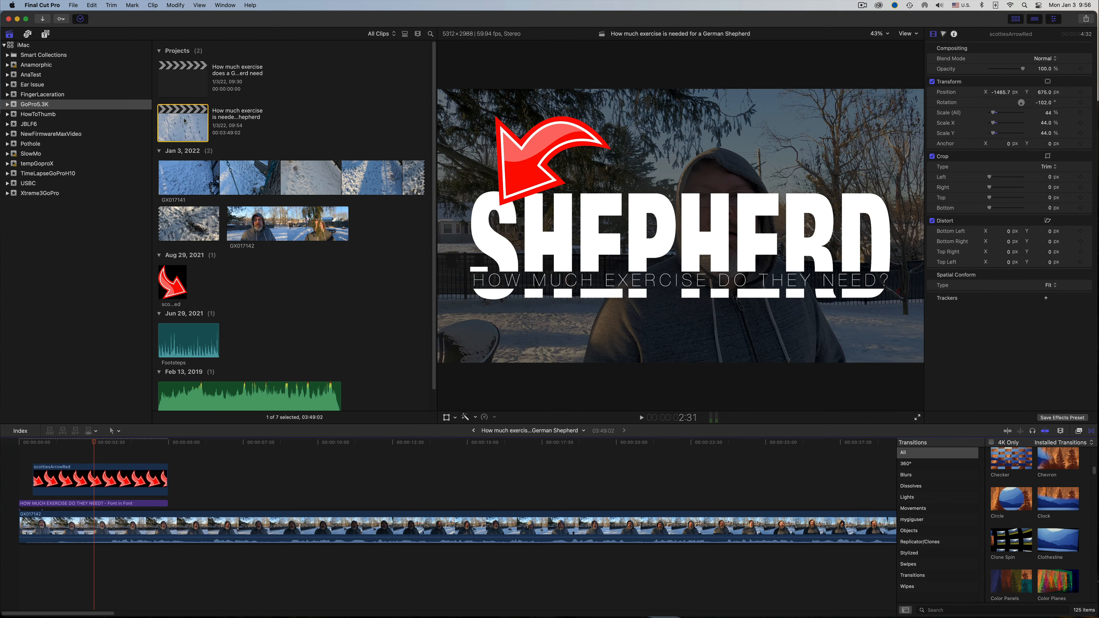
Export the edited project with the YT H.264 34mbit preset to the Compressor Converted folder, keeping the project's name
left_click(74, 5)
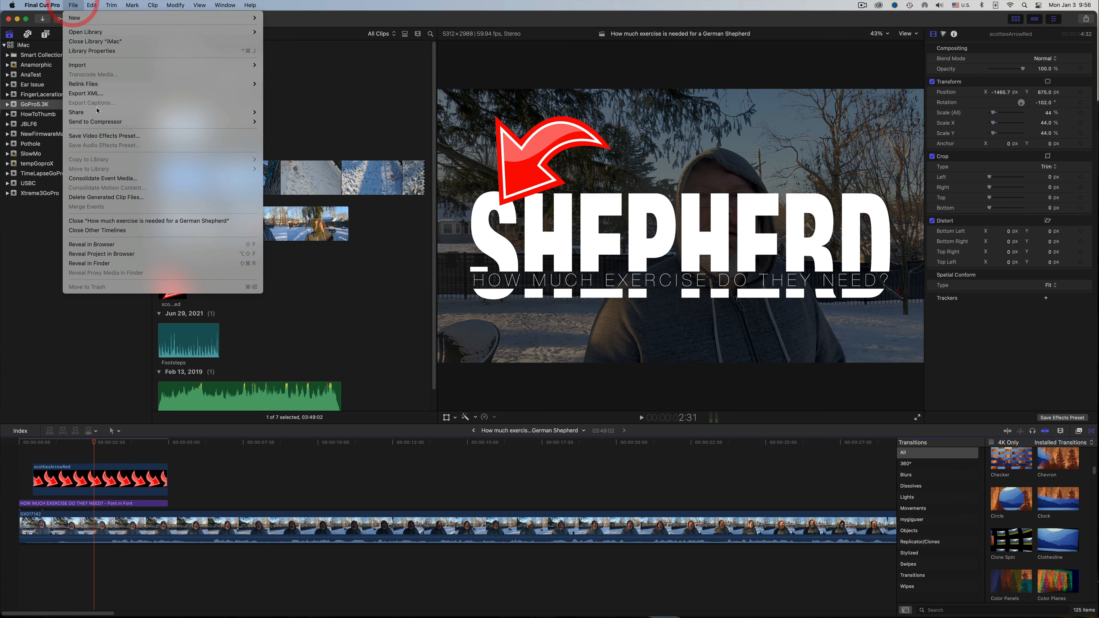
mouse_move(98, 112)
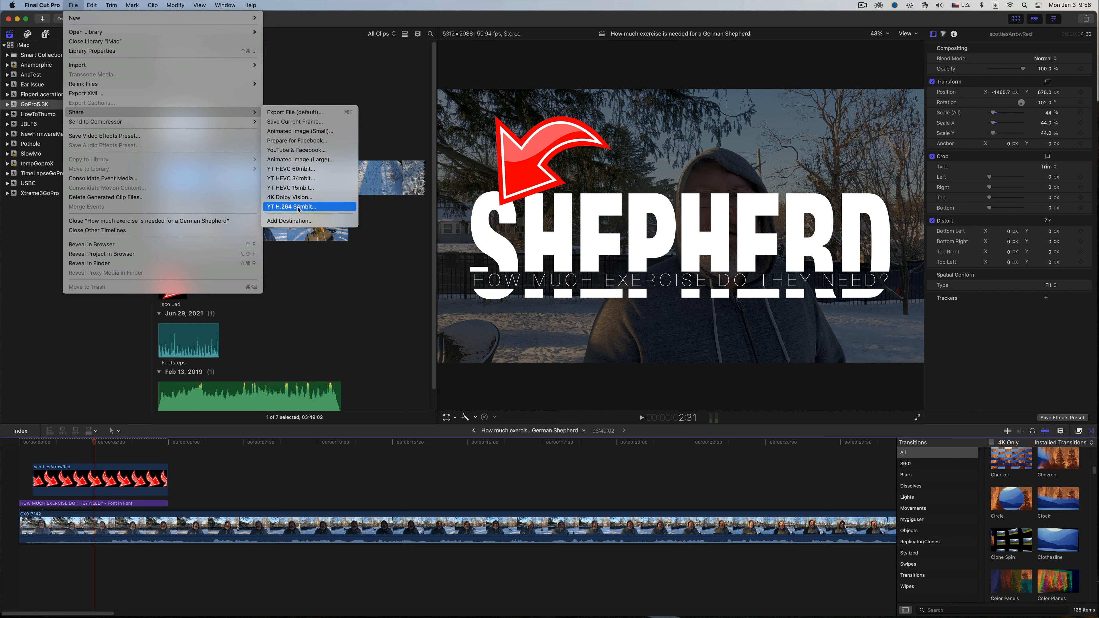
left_click(285, 210)
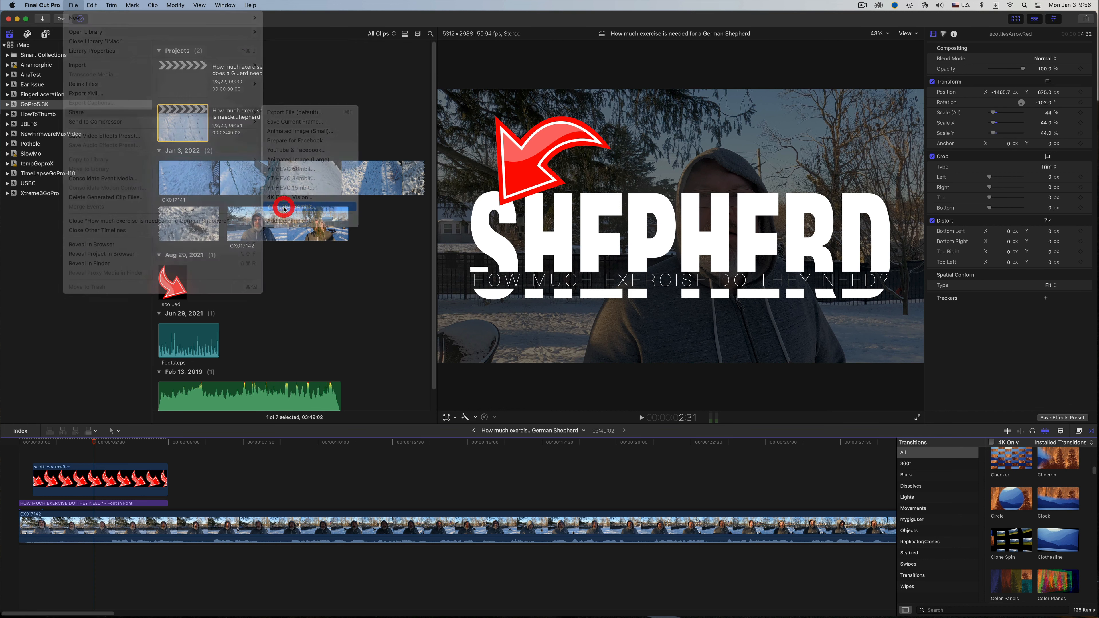
type("mygiguser")
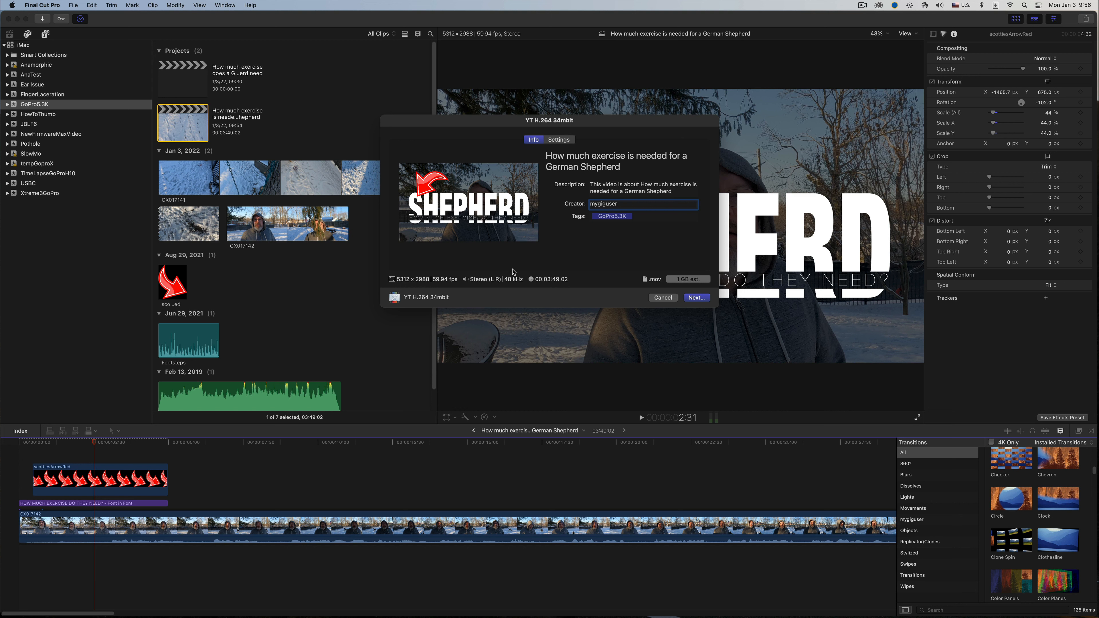
left_click(697, 298)
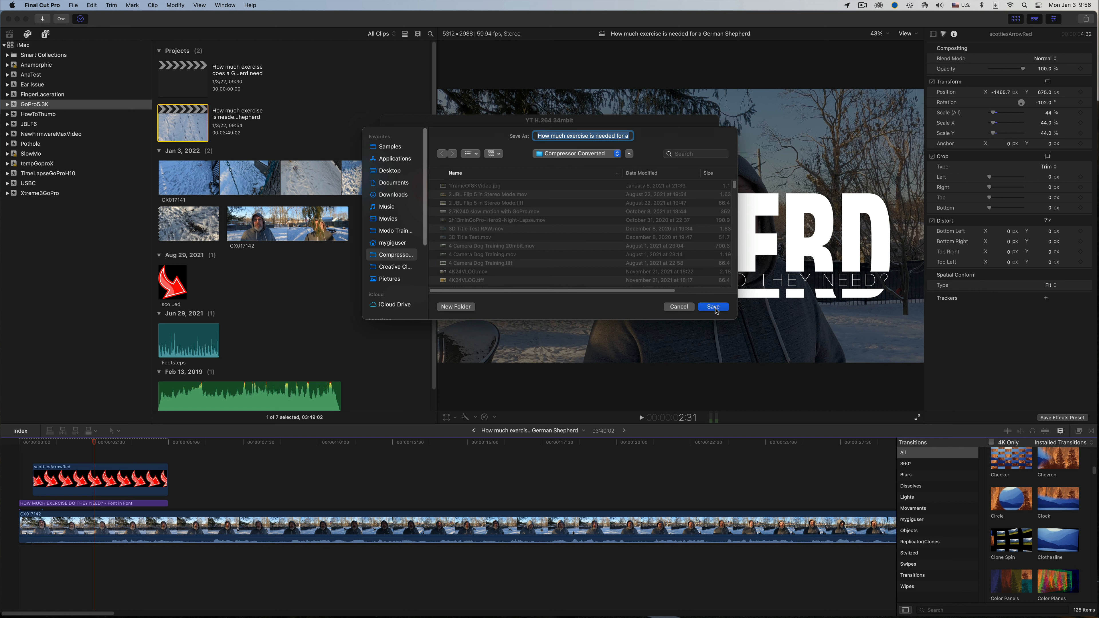
left_click(714, 307)
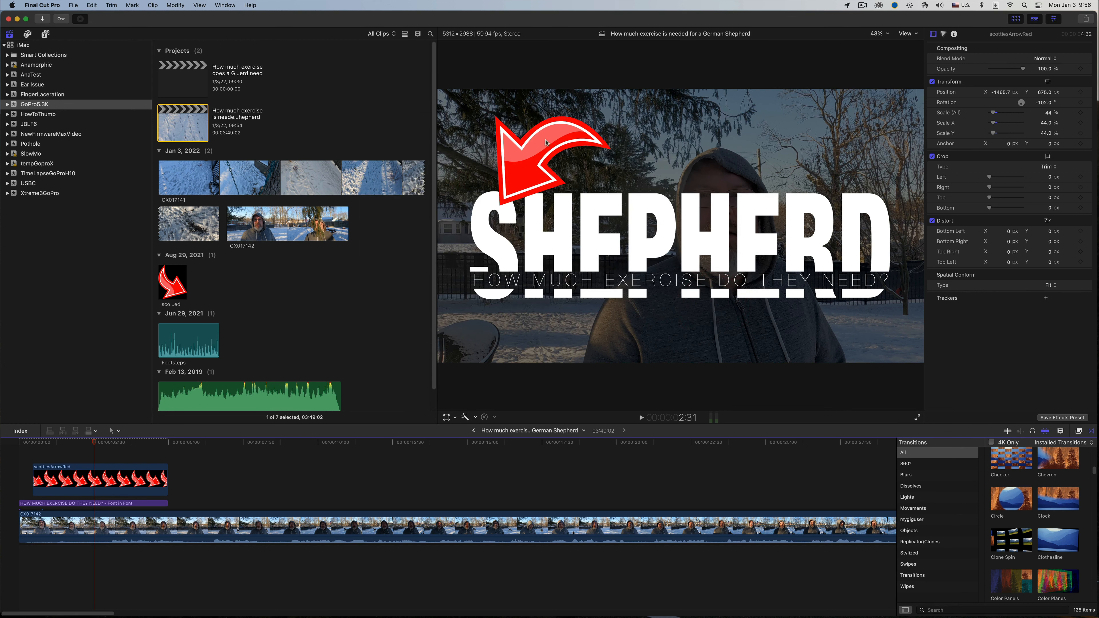
Check the export's progress in Background Tasks by expanding the Sharing task, and close the window
left_click(83, 21)
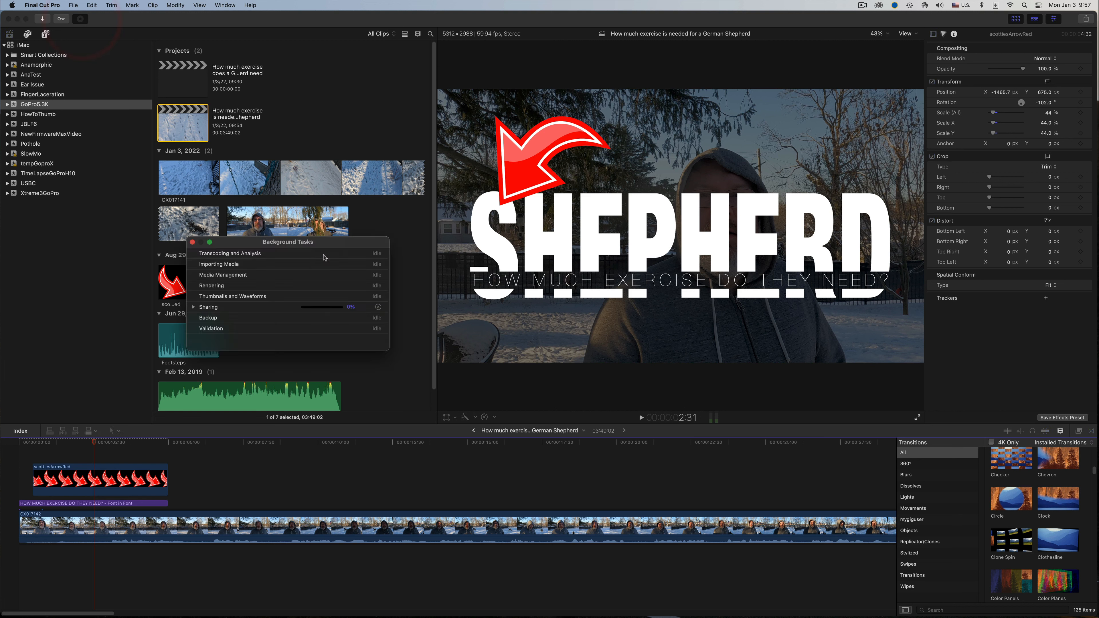
left_click_drag(334, 200, 279, 136)
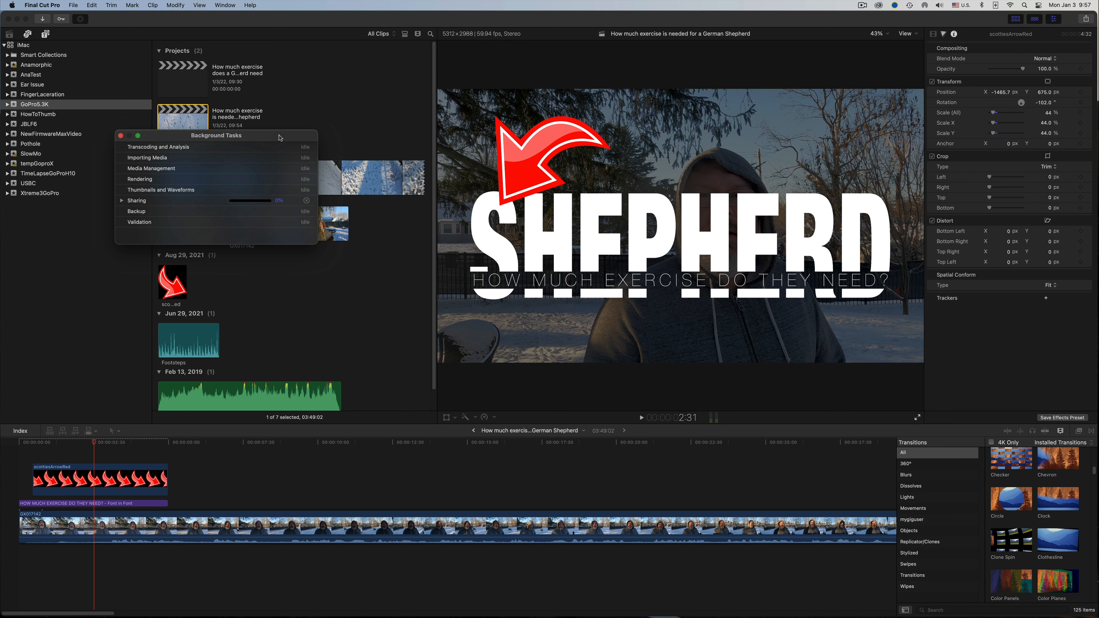
left_click(122, 200)
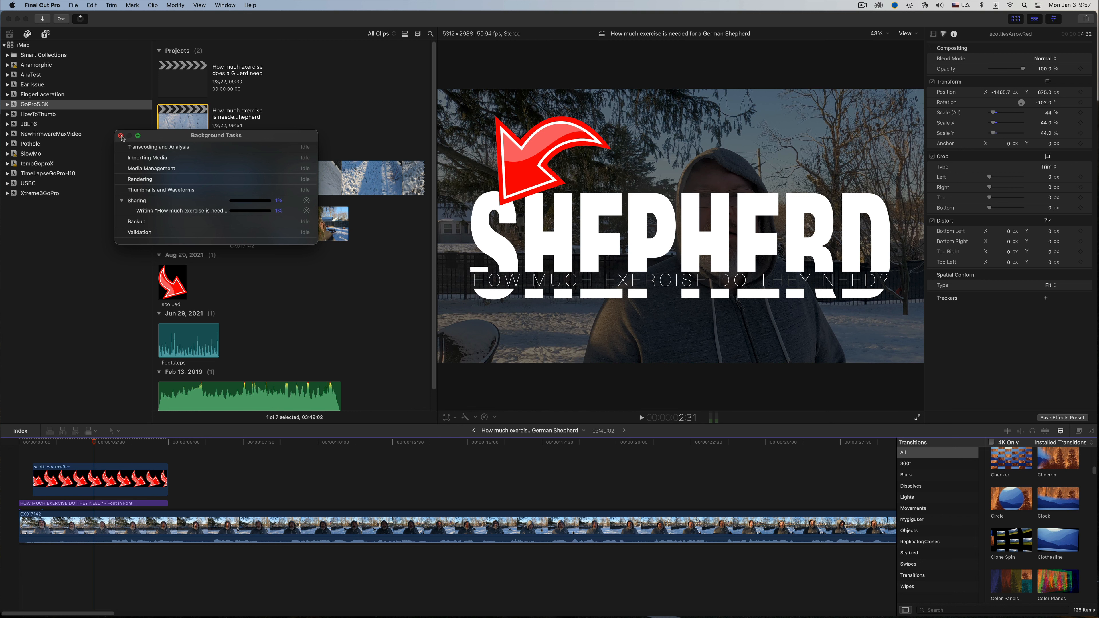
left_click(121, 136)
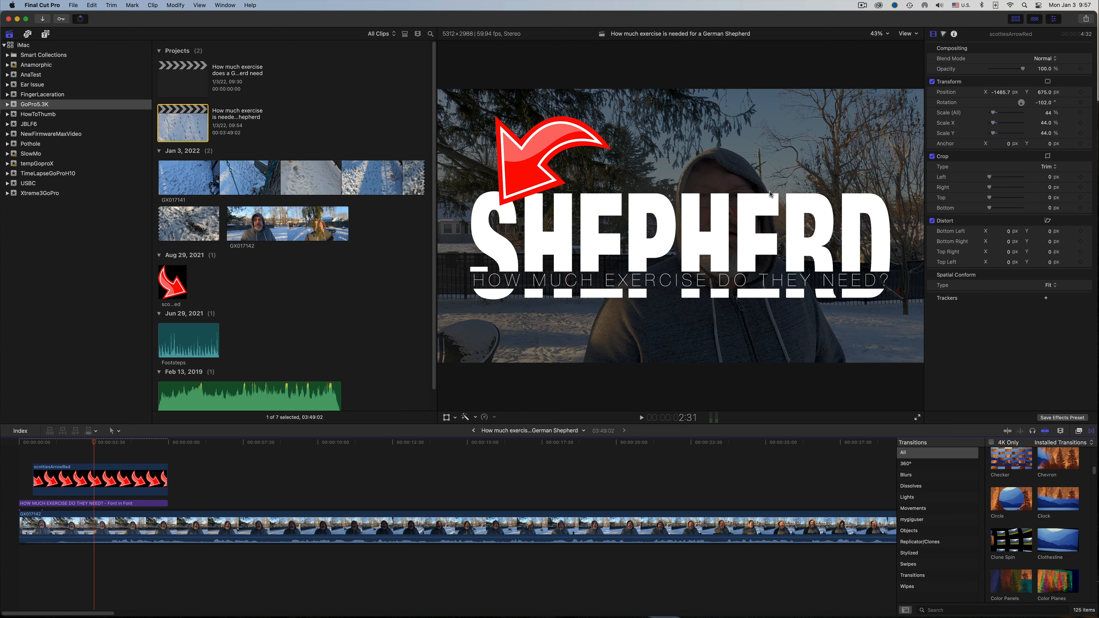
Reopen Background Tasks over the viewer to monitor the export until it ends, and close the window
left_click(863, 5)
left_click(80, 20)
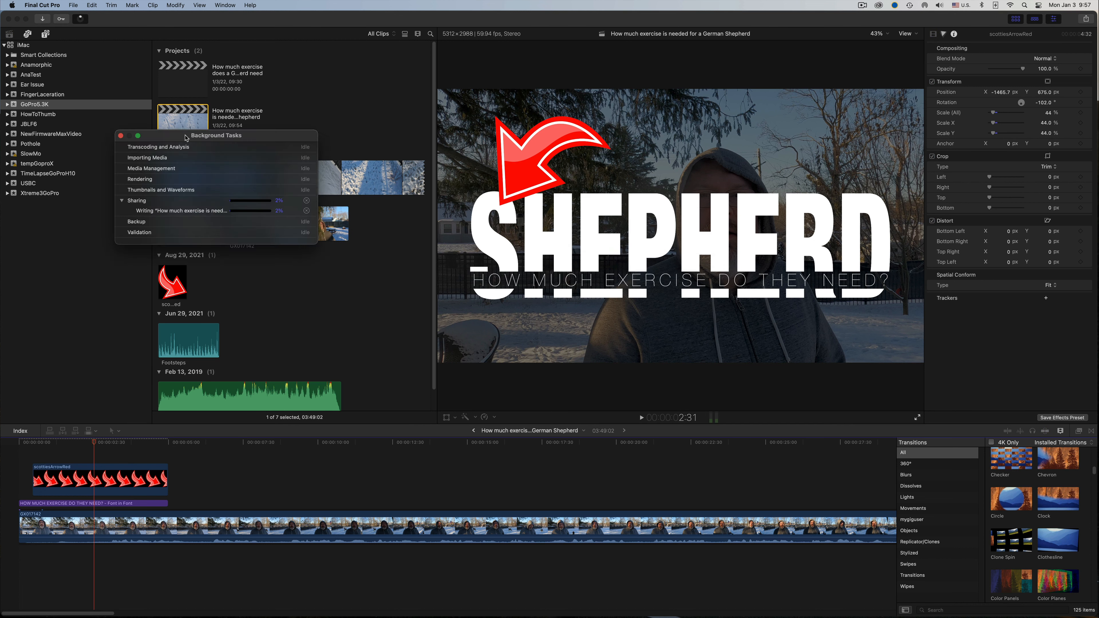
left_click_drag(194, 129, 662, 199)
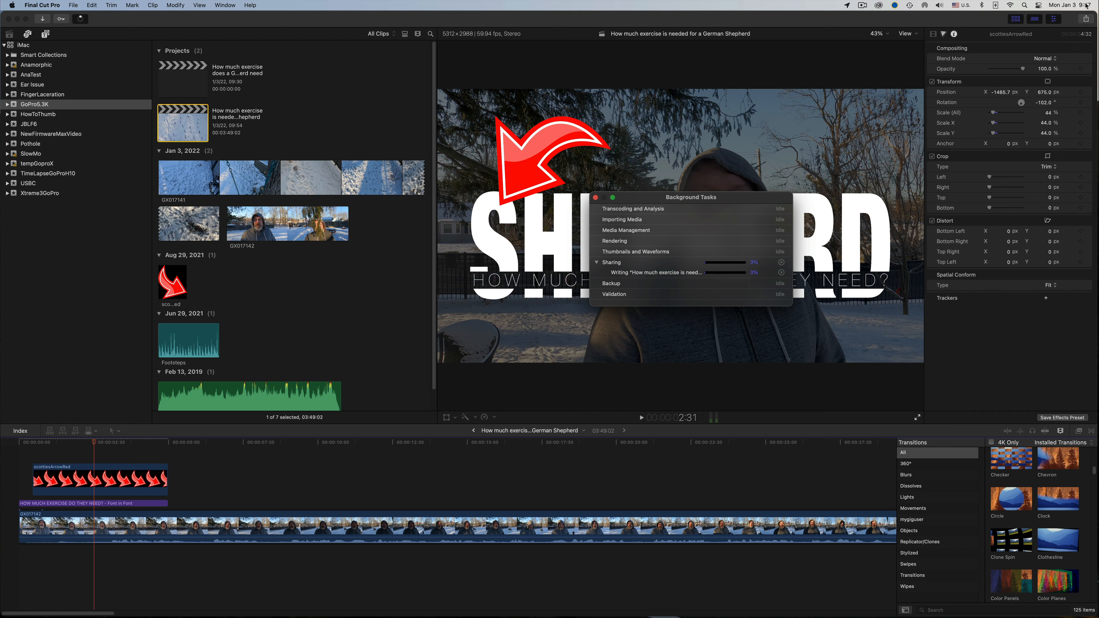
left_click(863, 6)
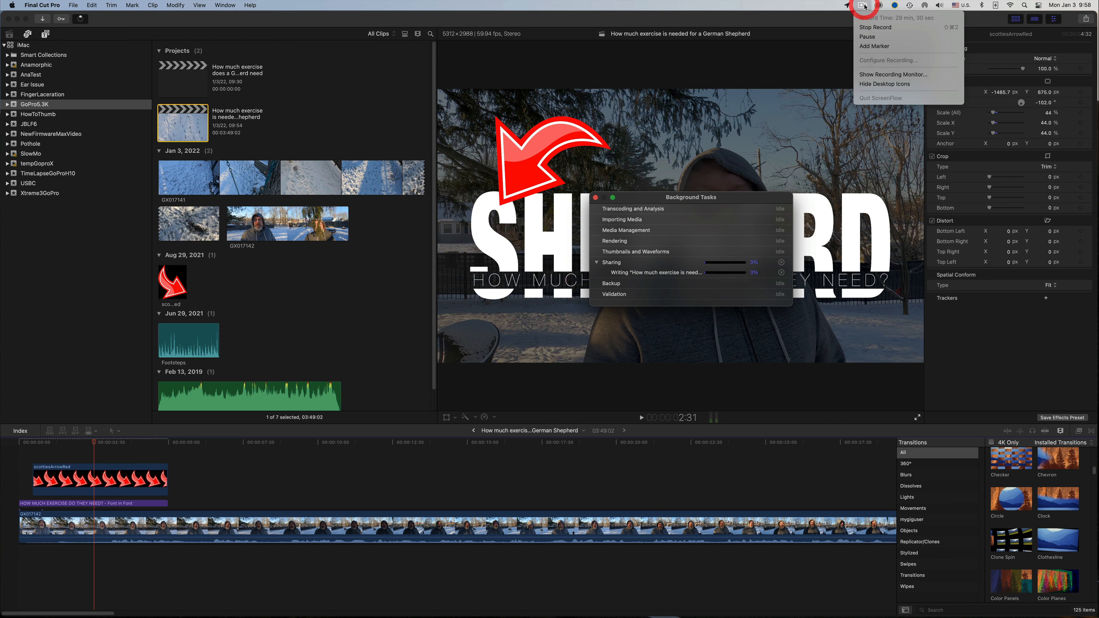
left_click(870, 38)
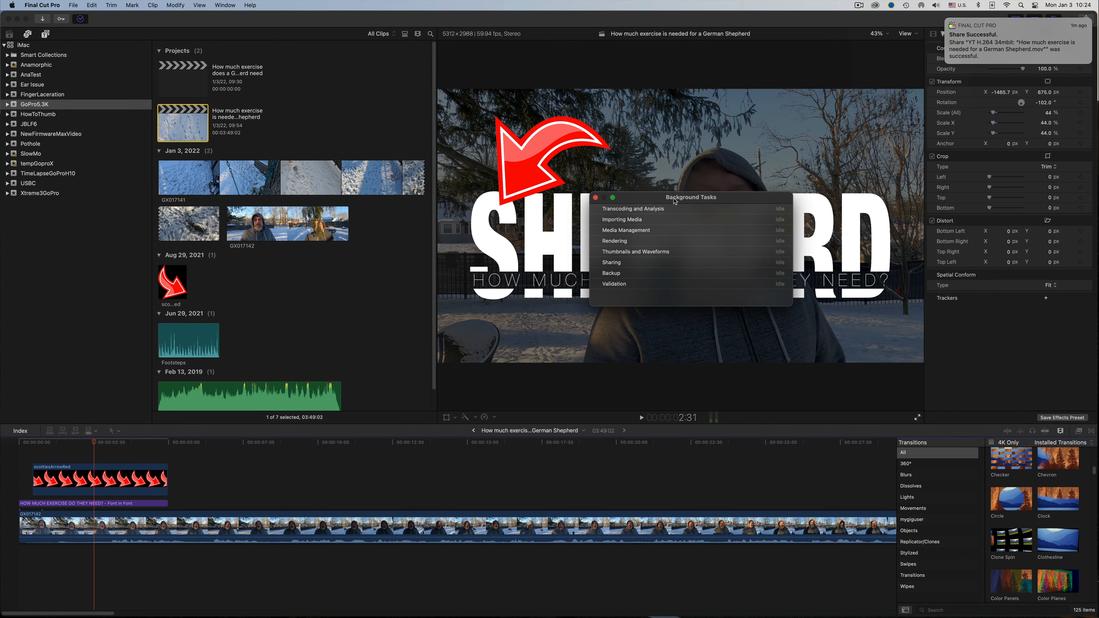
left_click_drag(673, 200, 628, 195)
left_click(552, 194)
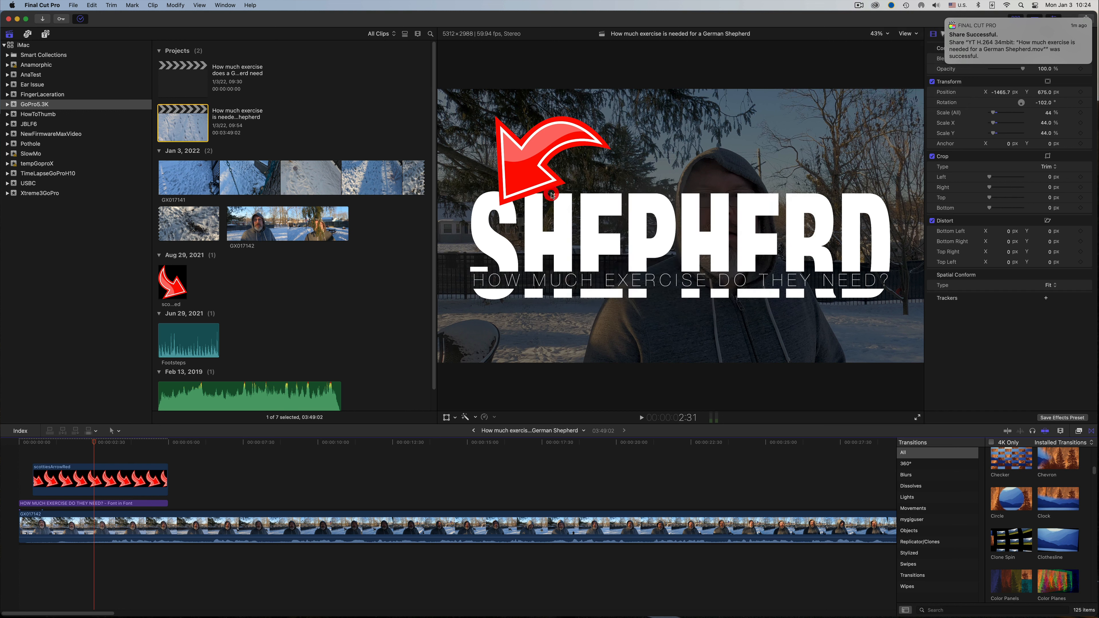
Show the exported German Shepherd movie in Finder, open it in QuickTime Player, and reposition the player window
mouse_move(1031, 42)
left_click(1073, 56)
left_click_drag(804, 52, 668, 47)
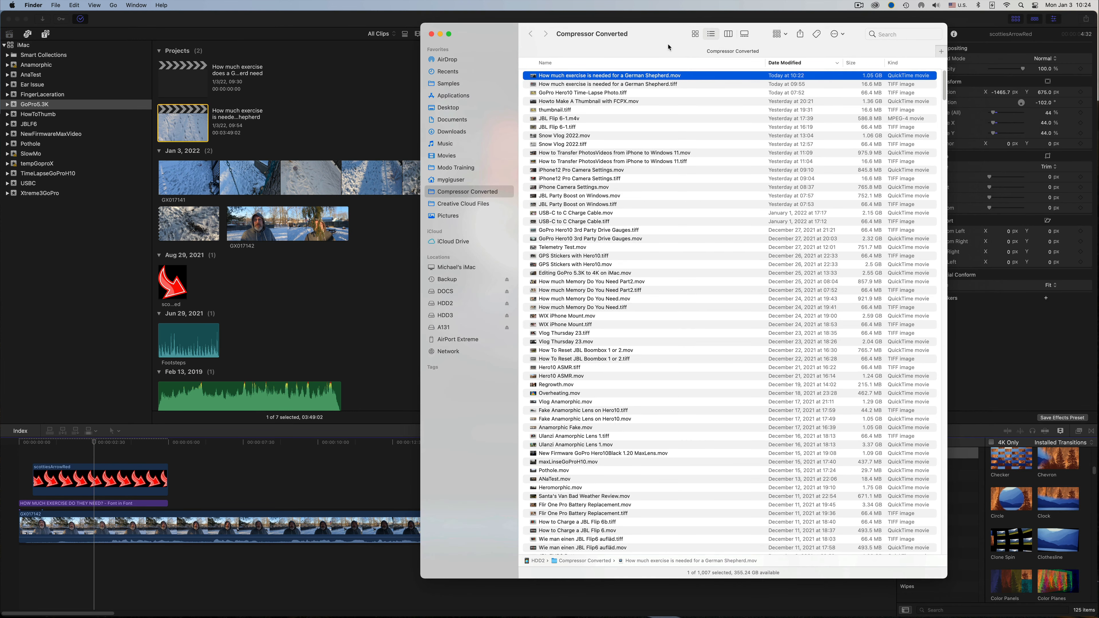
double_click(533, 77)
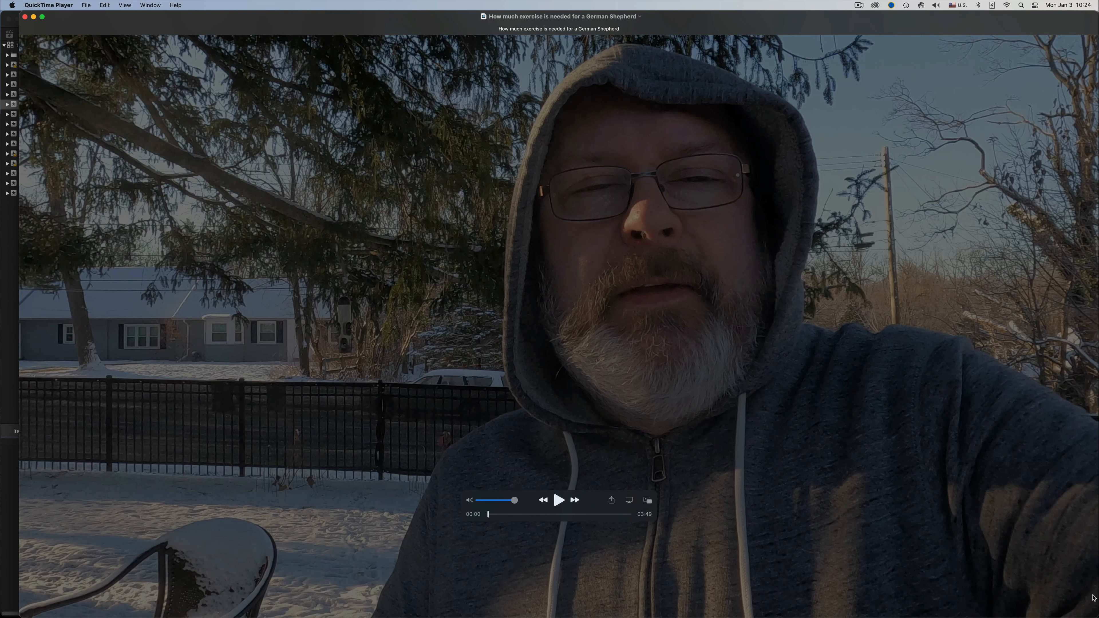
left_click_drag(1089, 615, 1026, 547)
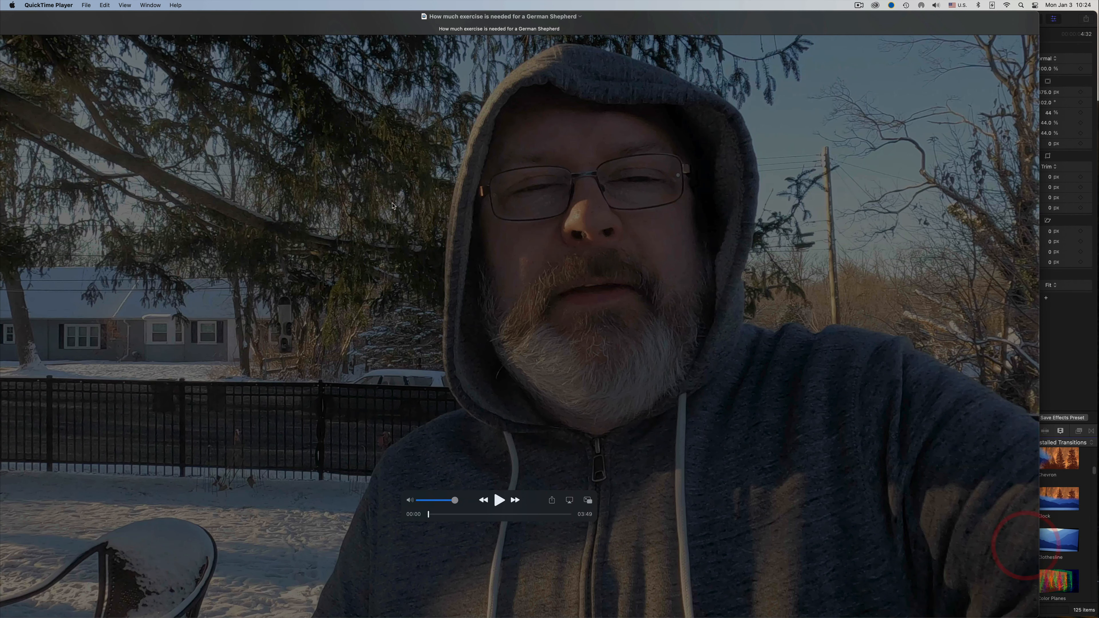
Shift the oversized movie window around the screen to examine its edges at the current playback size
left_click_drag(346, 61, 372, 95)
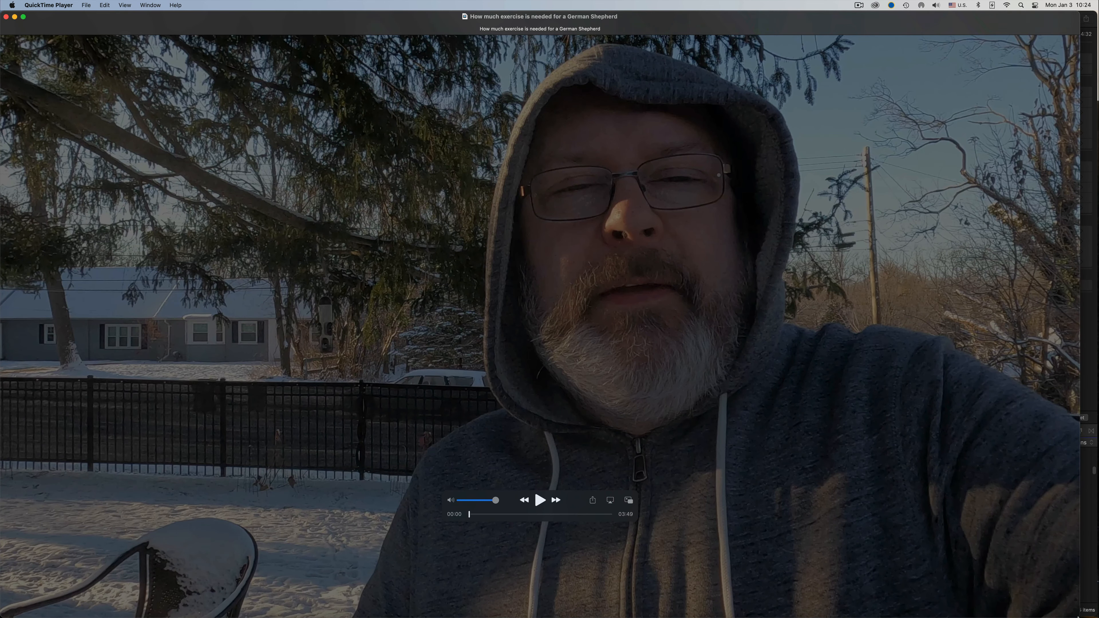
left_click(1066, 599)
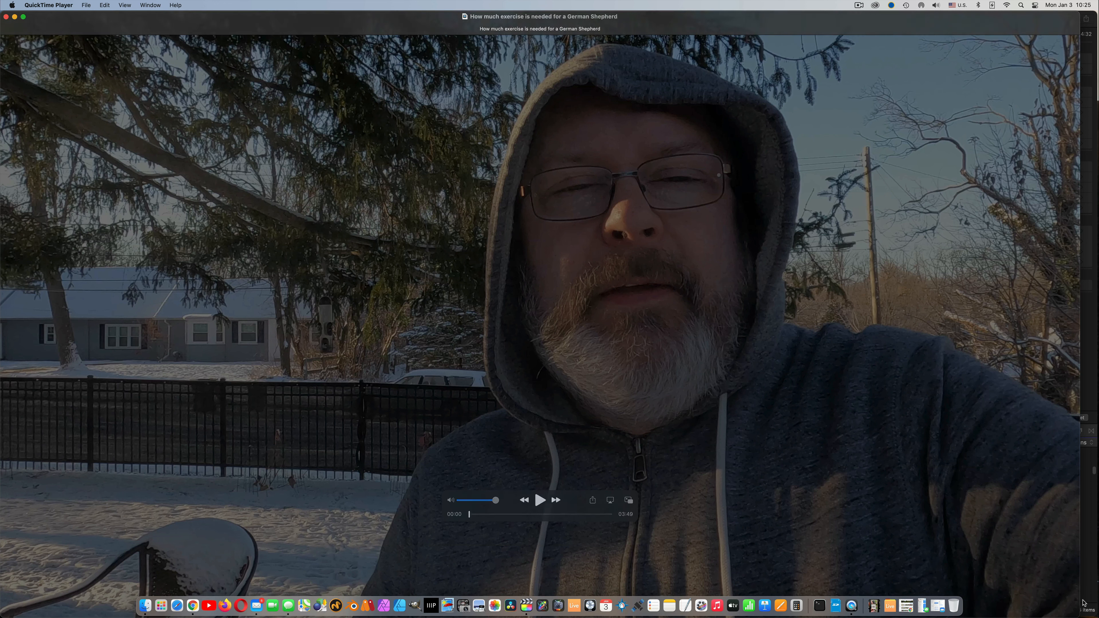
left_click_drag(1056, 568, 1025, 409)
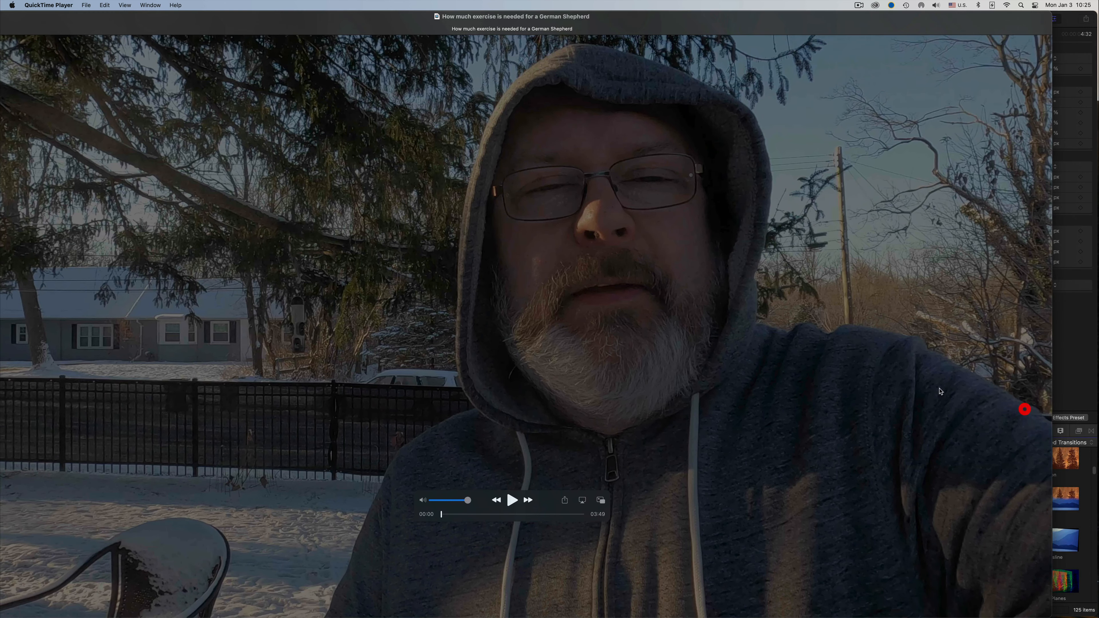
Examine the exported movie's general information and expanded video details in the Movie Inspector, and close the inspector
left_click(140, 4)
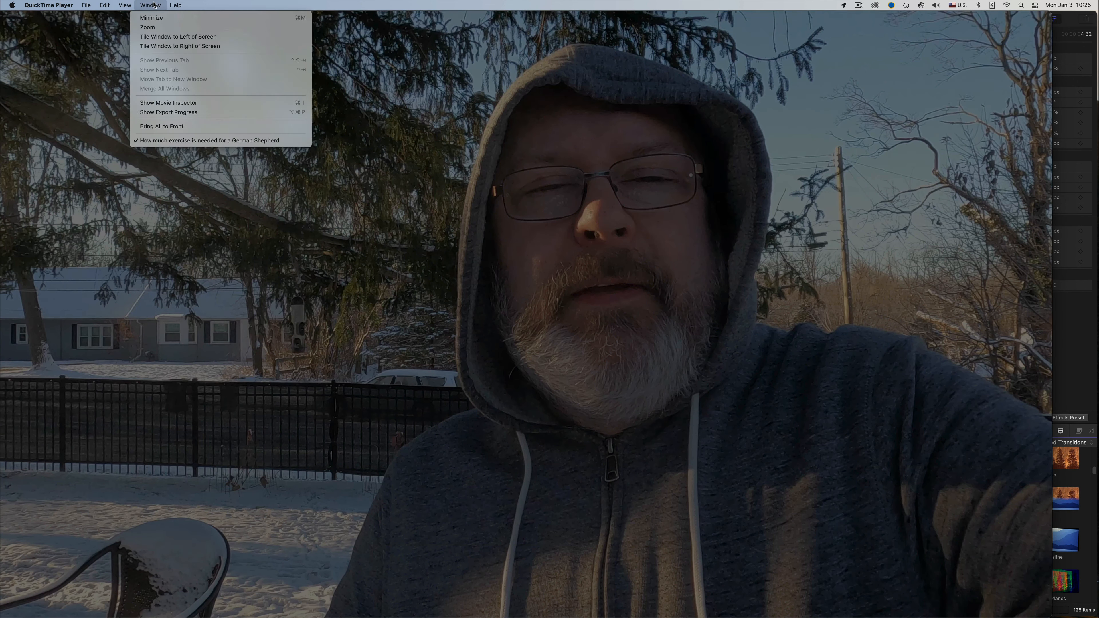
left_click(157, 102)
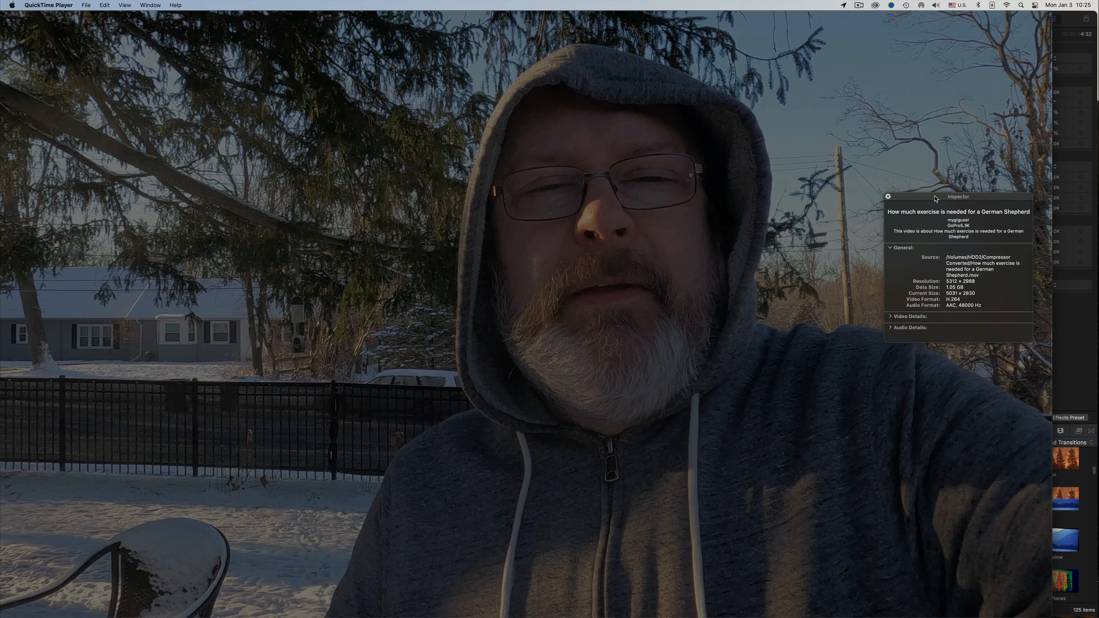
left_click_drag(939, 198, 391, 122)
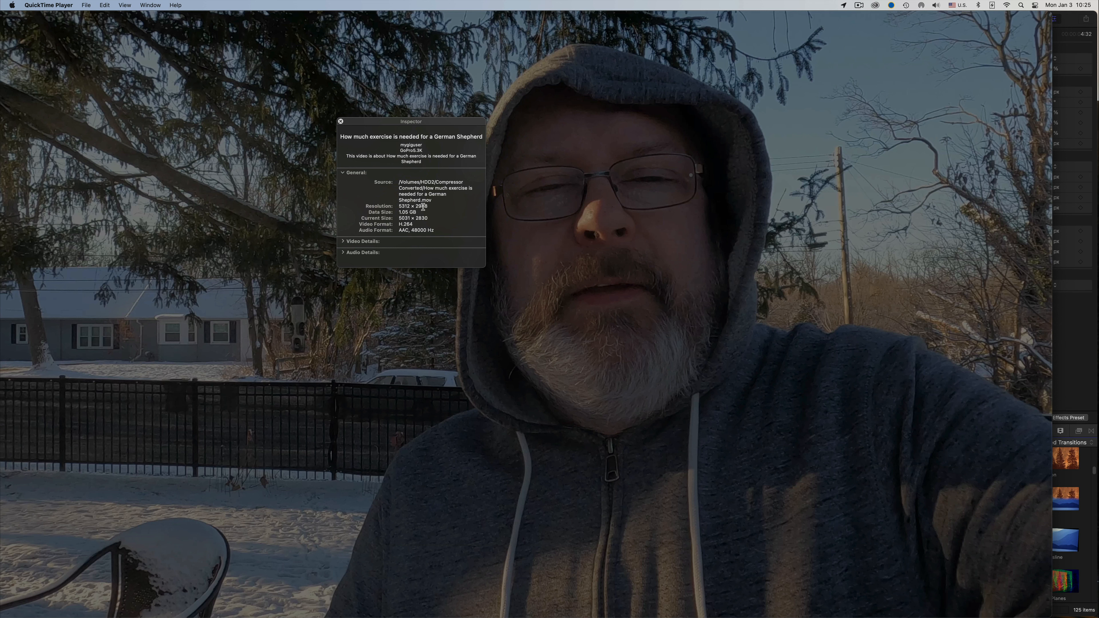
left_click(343, 241)
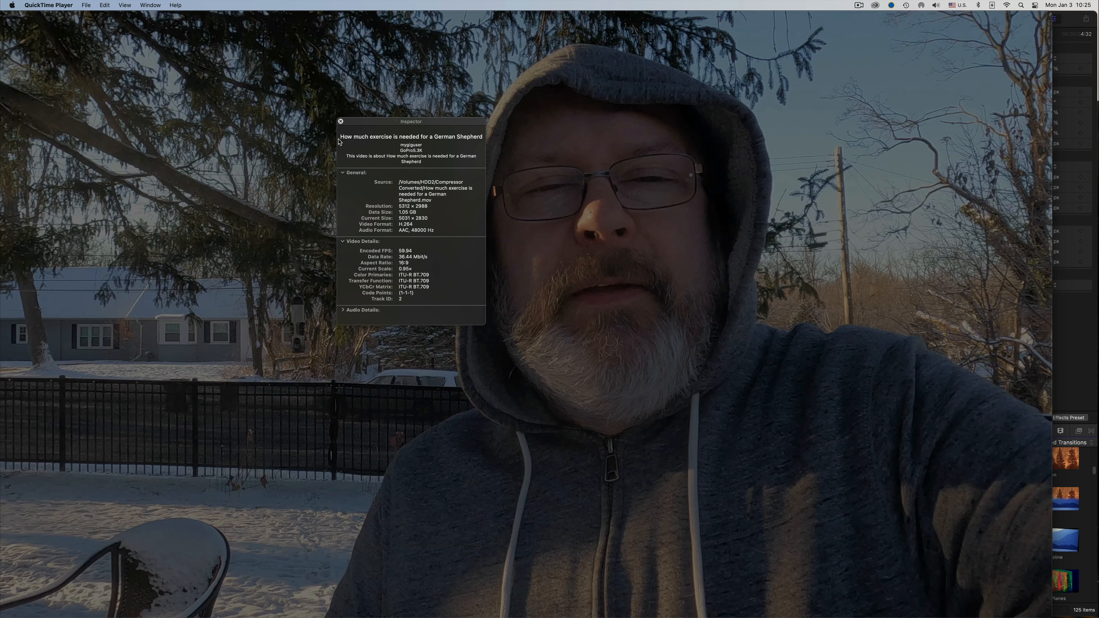
left_click(340, 121)
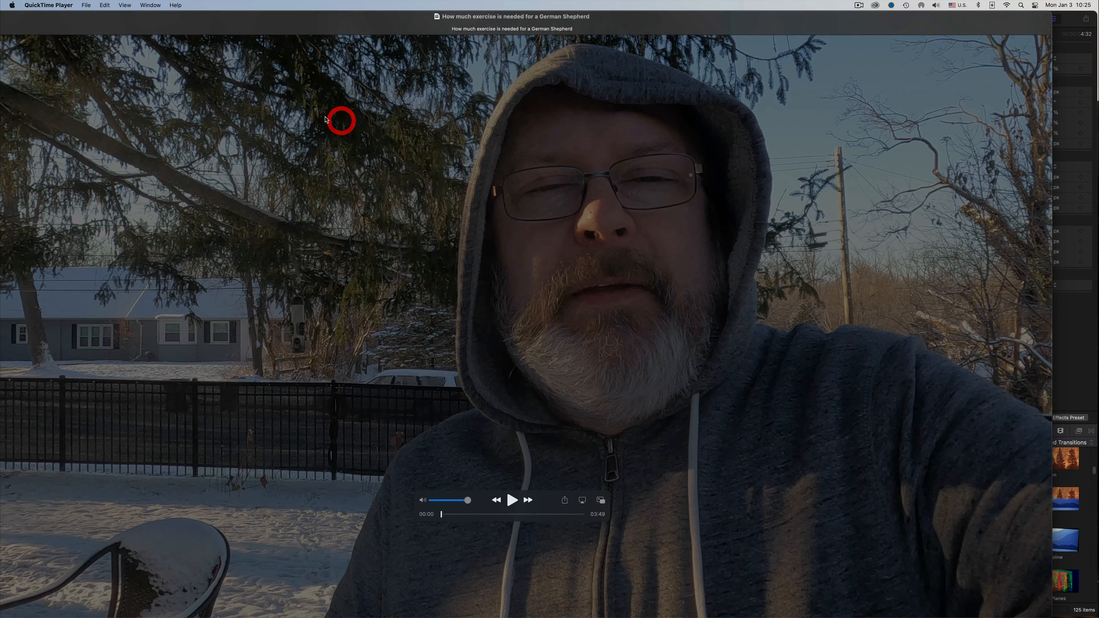
Close the movie and quit QuickTime Player, and close the Compressor Converted Finder window to return to Final Cut Pro
left_click_drag(60, 48, 177, 48)
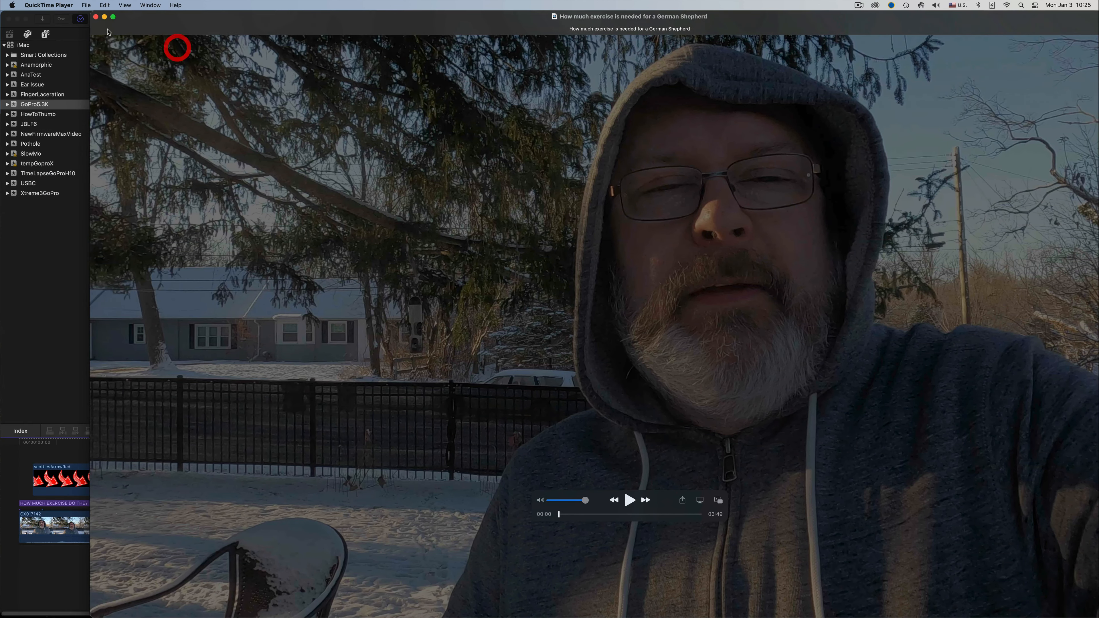
left_click(97, 18)
left_click(48, 5)
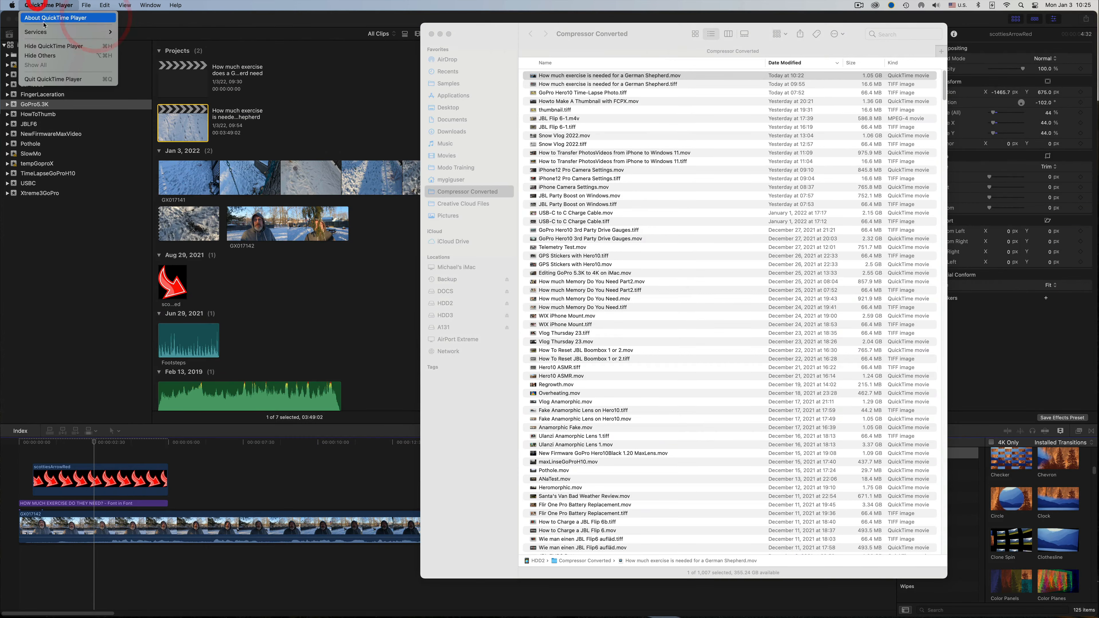
left_click(57, 79)
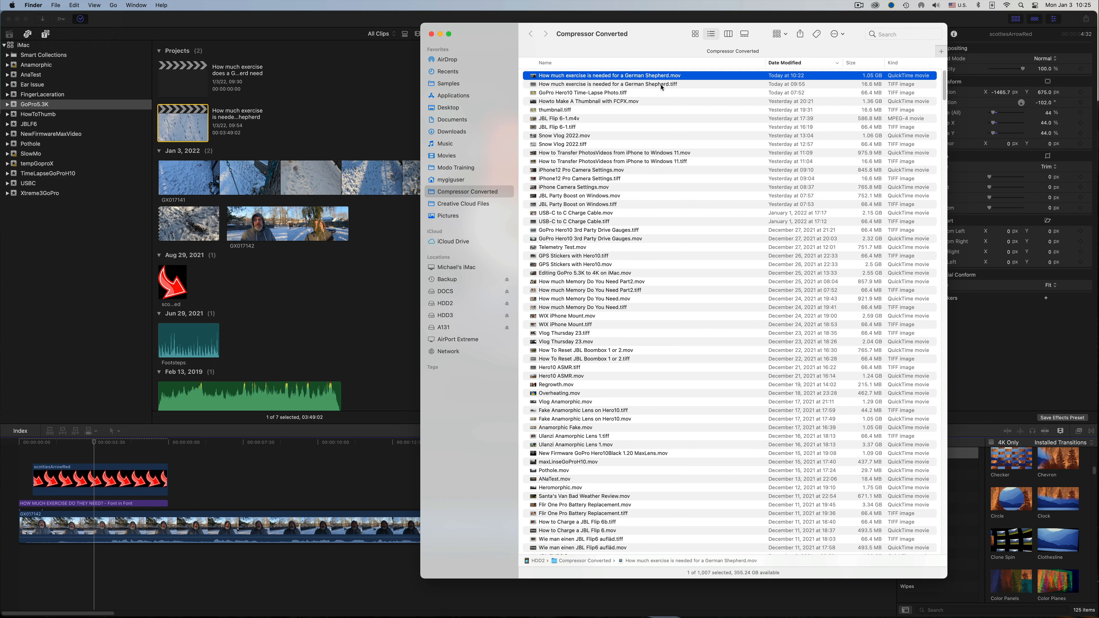
left_click(433, 35)
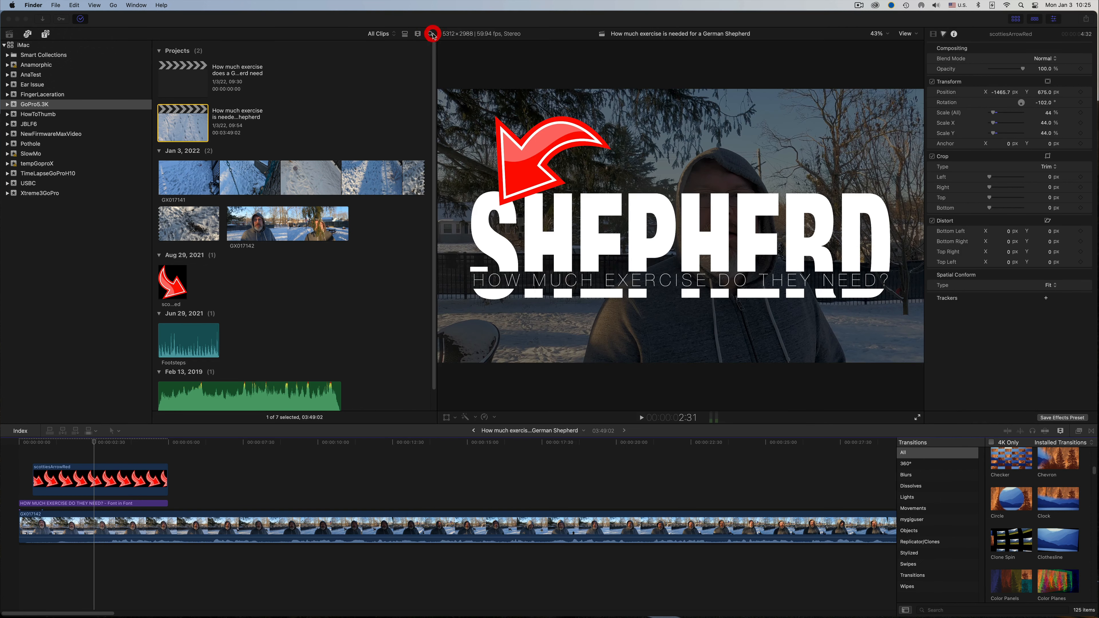